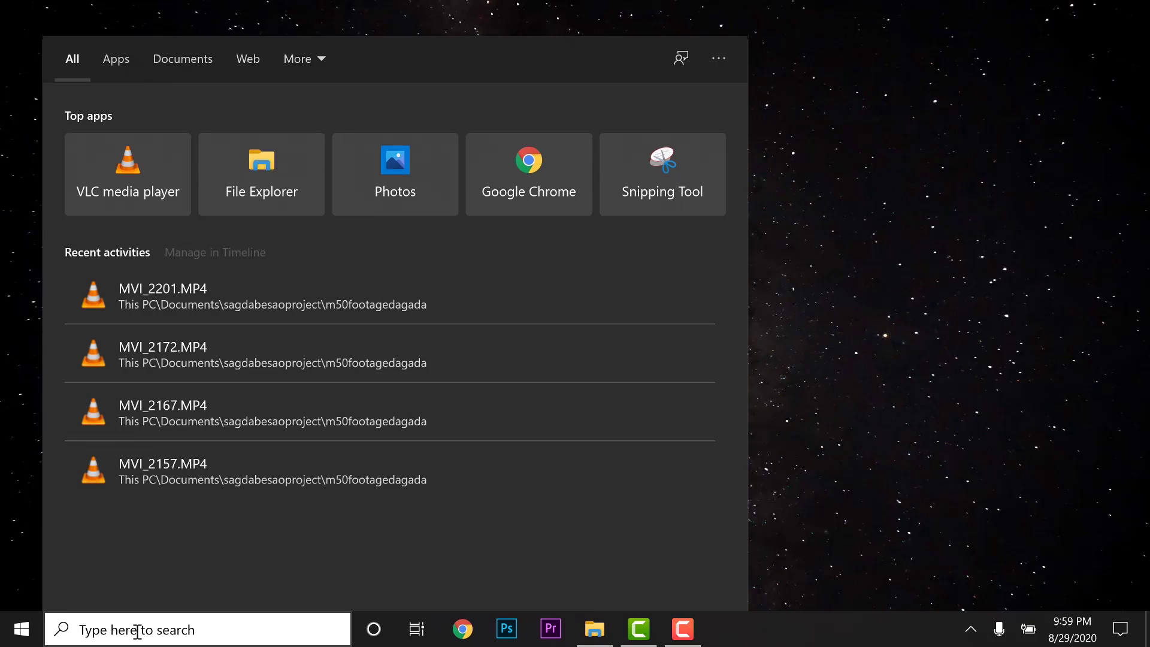
type("vid")
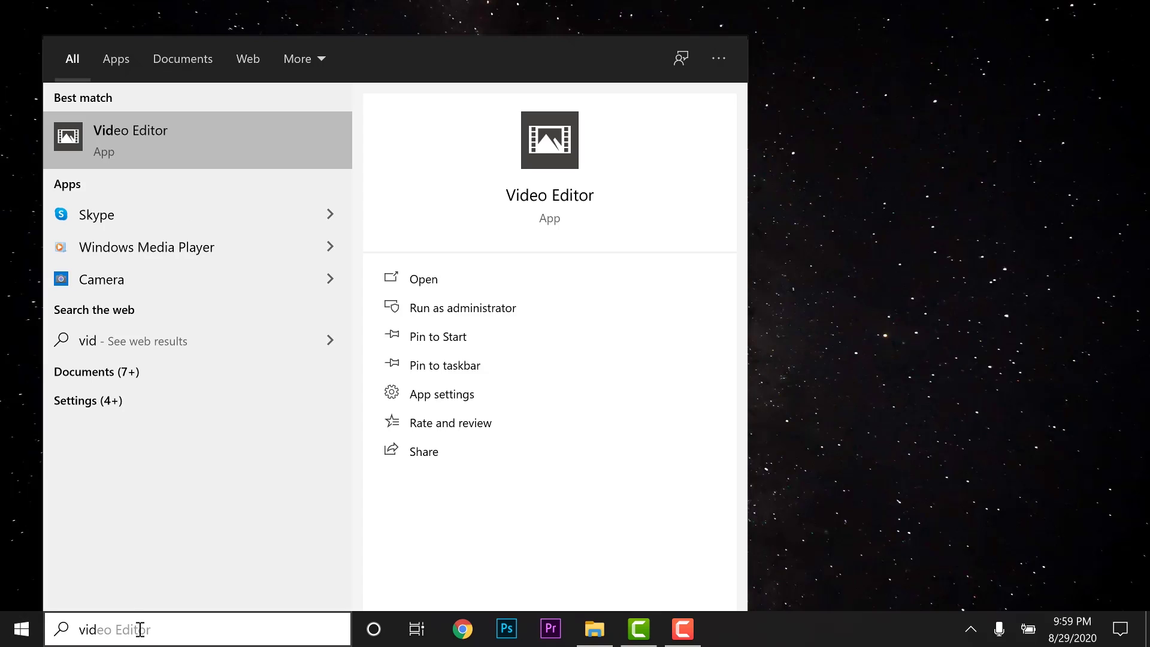
Launch the Video Editor app from the Windows search results.
left_click(129, 143)
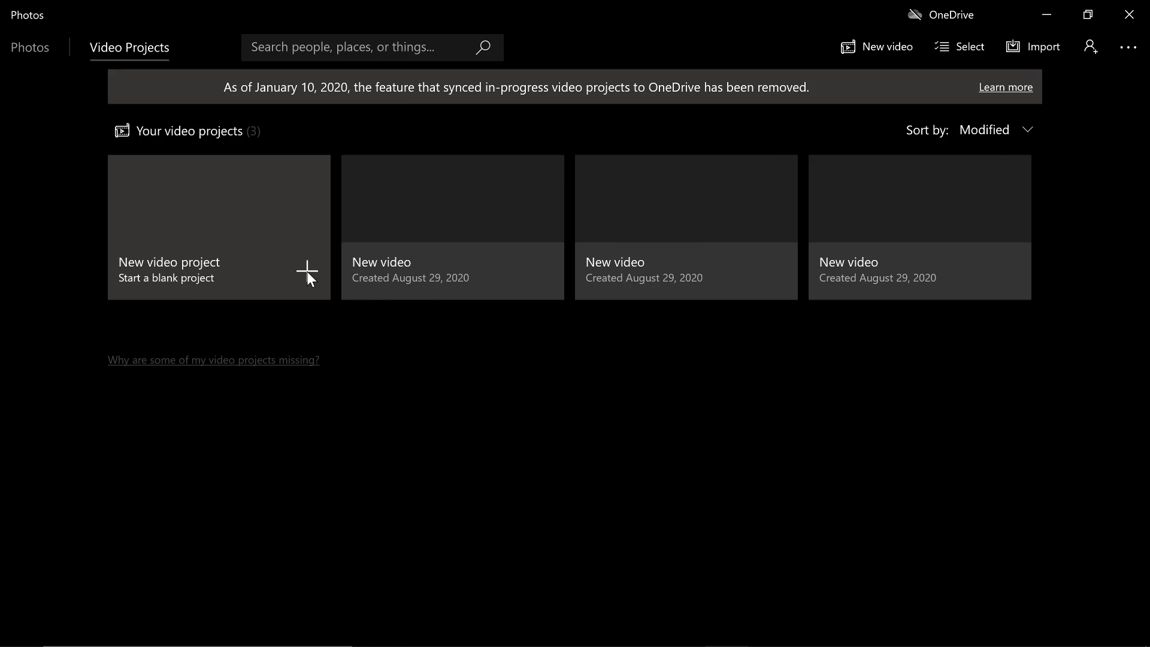
Create a blank video project and skip naming it, keeping 'New video'.
left_click(874, 47)
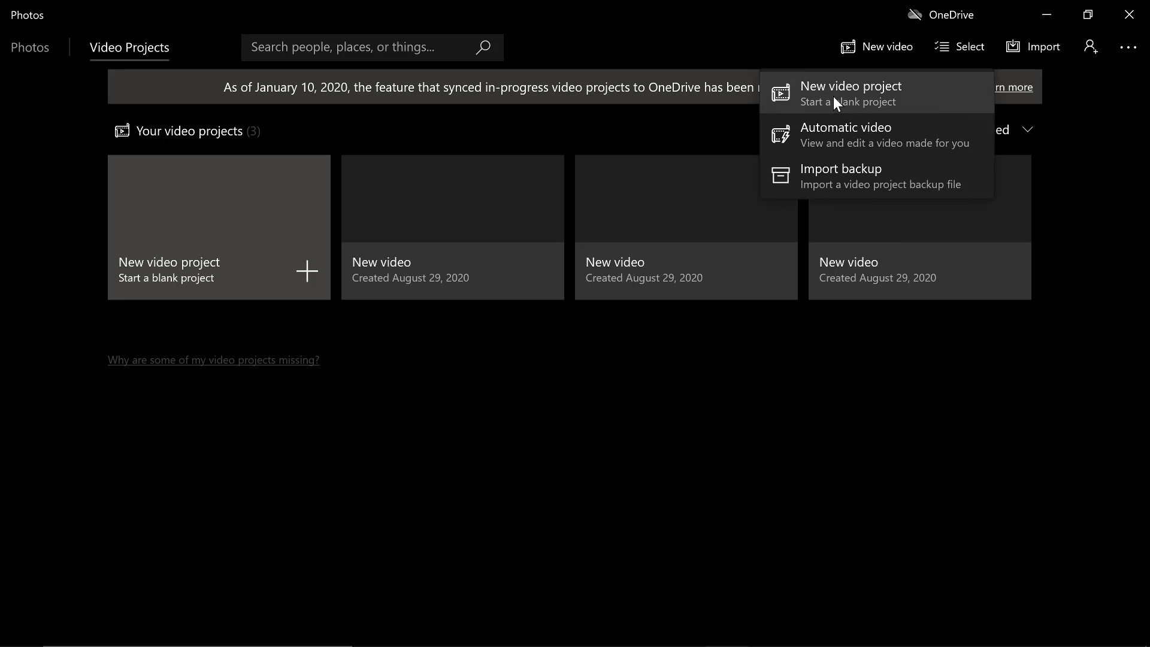
left_click(870, 96)
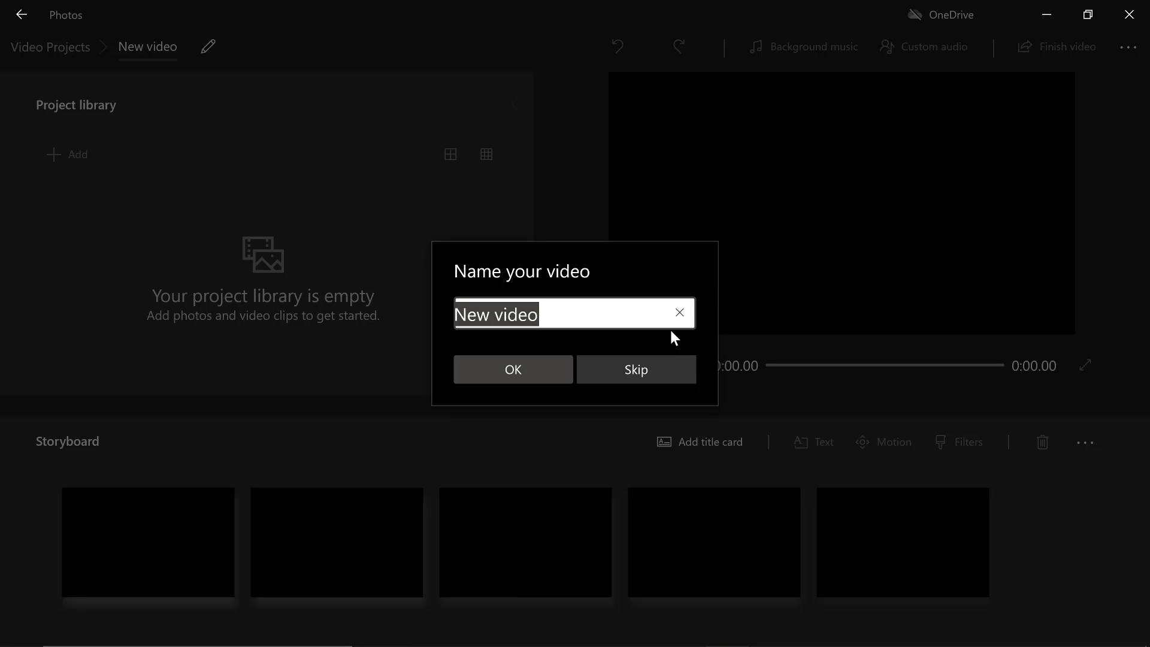
left_click(647, 373)
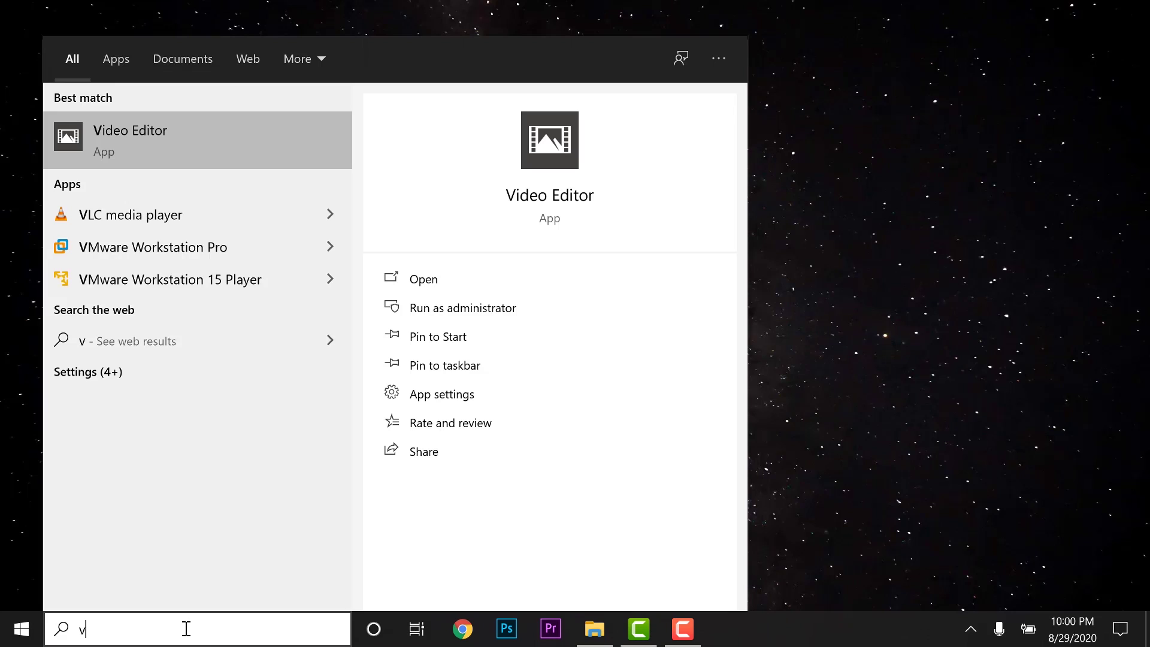
type("id")
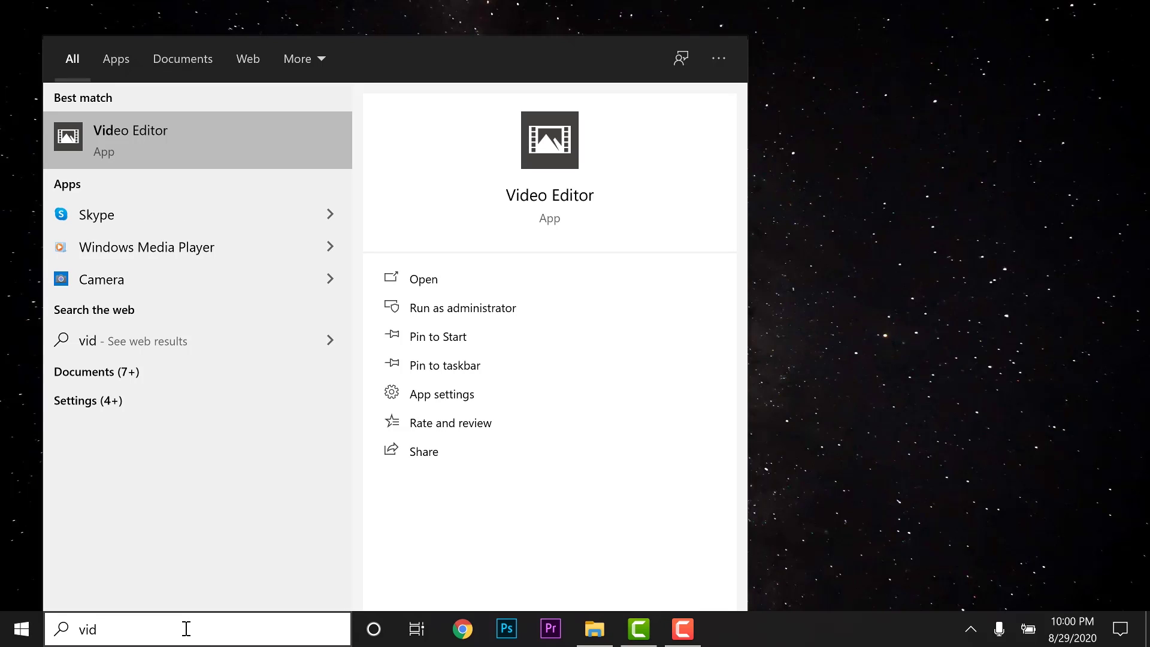
Replace the search text with 'pho' and open Microsoft Photos.
key("ctrl+a")
type("pho")
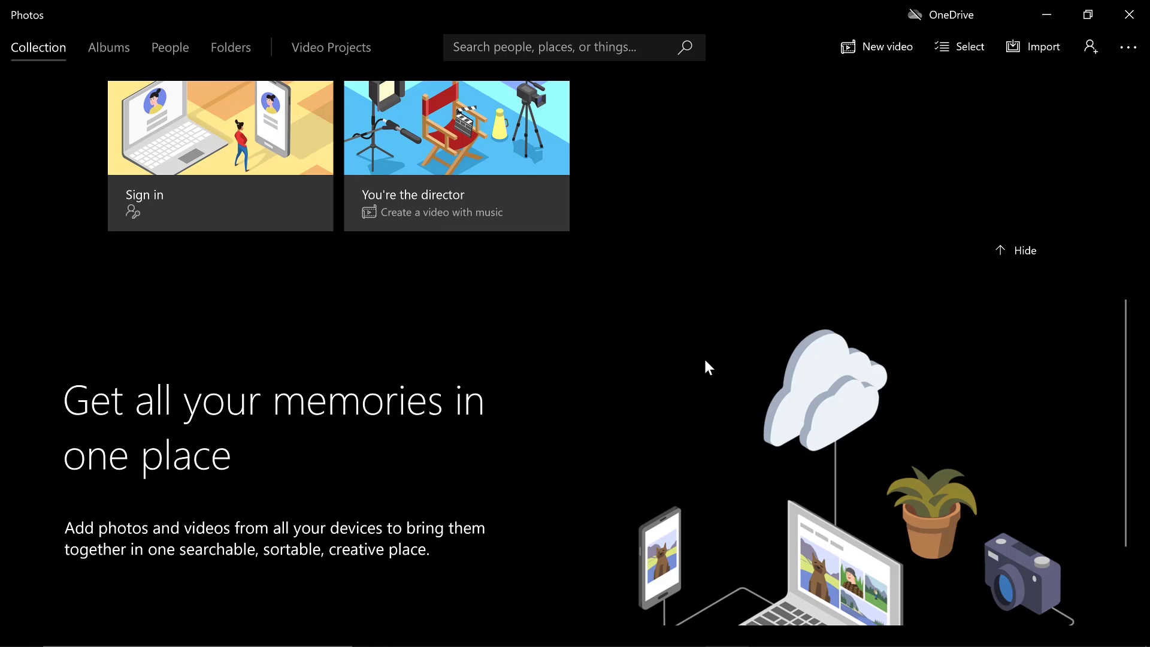
Create a blank video project named 'Sample video', correcting a stray letter first.
left_click(867, 50)
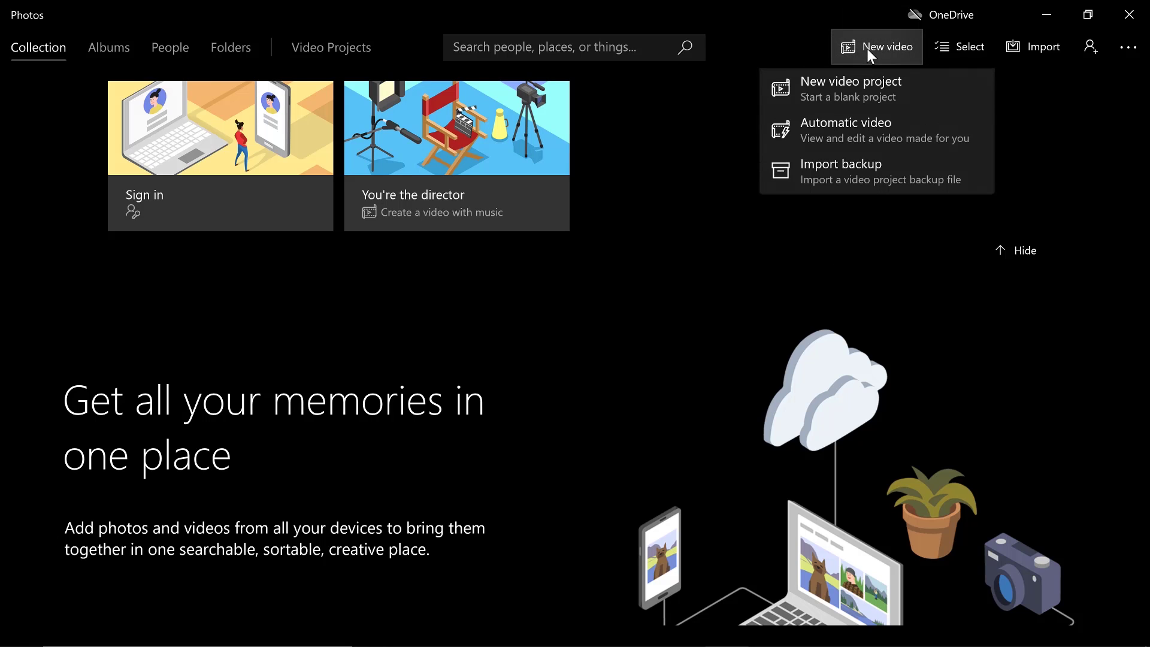
left_click(839, 95)
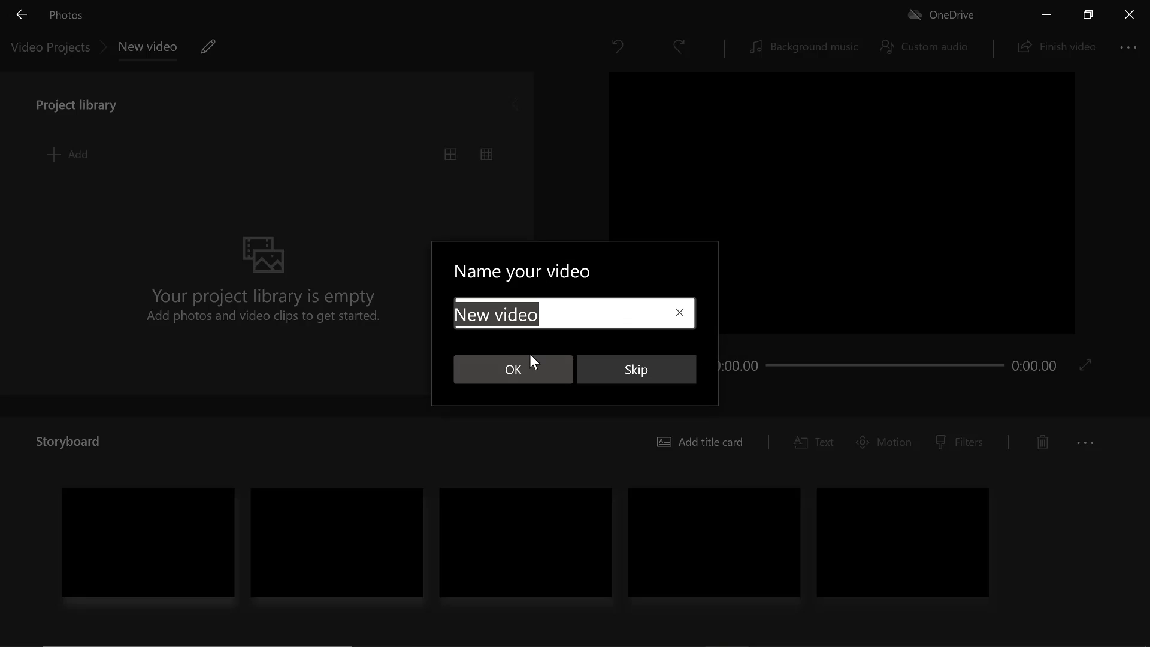
type("Sample")
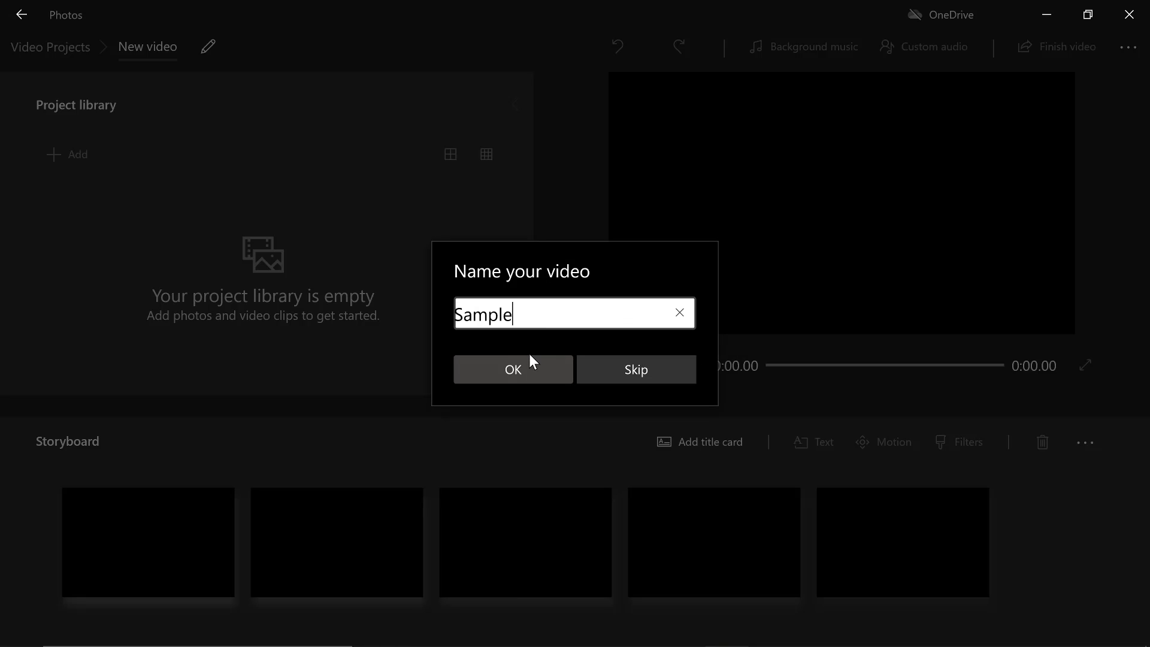
type("v")
key("BackSpace")
type("video")
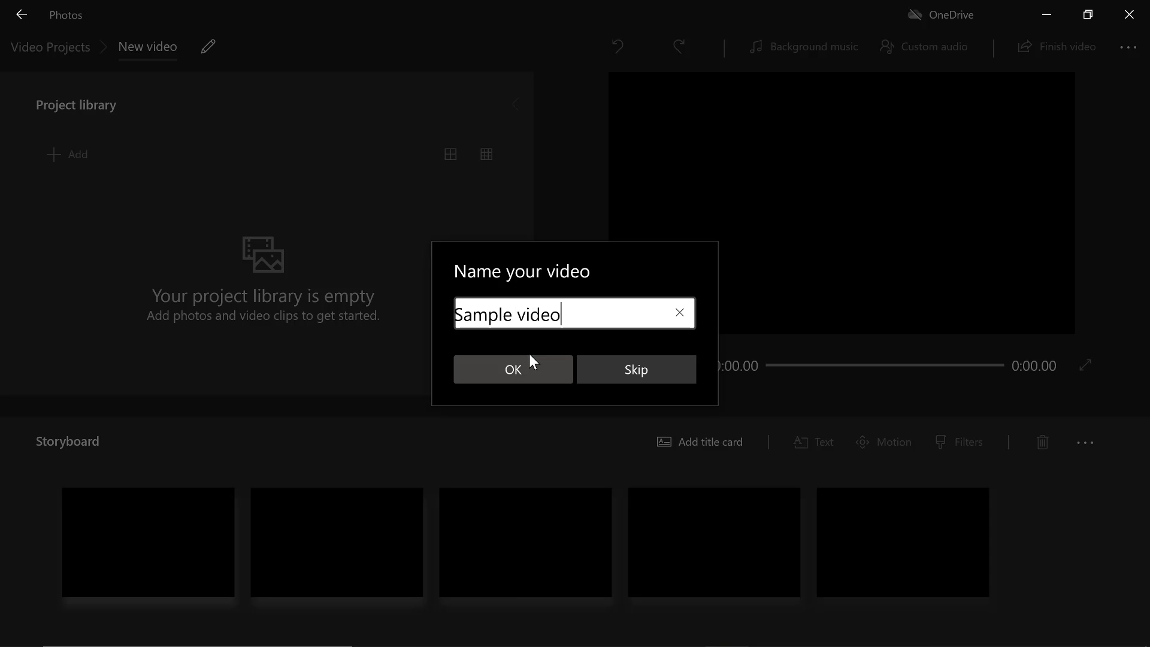
left_click(486, 378)
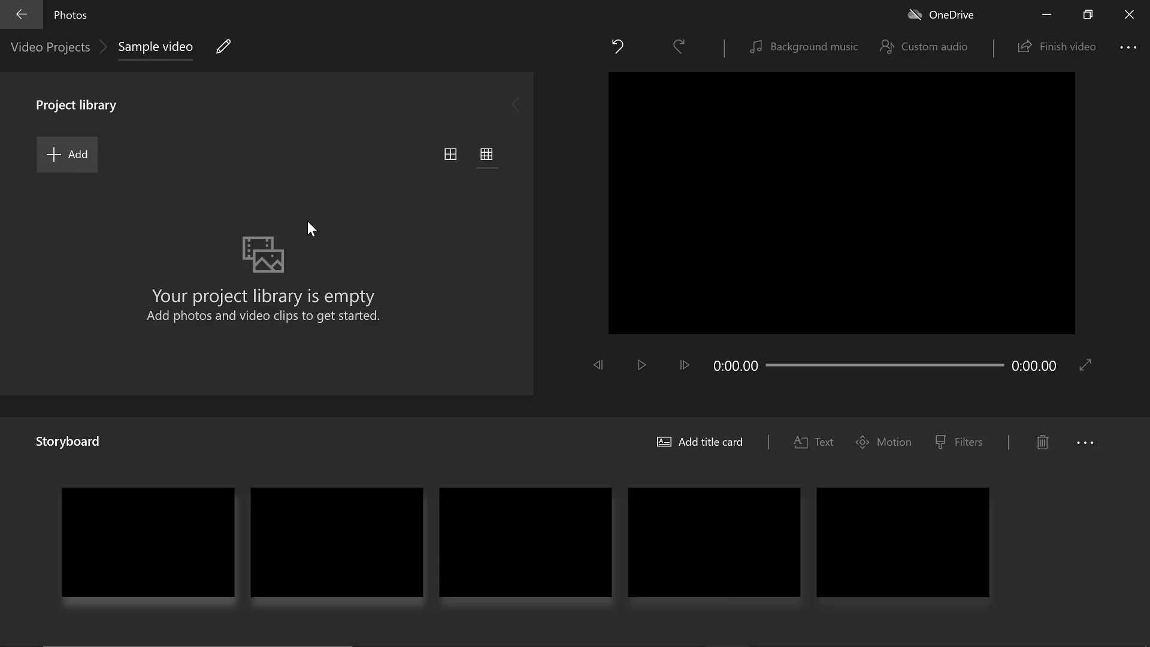
Import all seven videos from sagdabesaoproject > m50footagedagada via Add > From this PC.
left_click(55, 157)
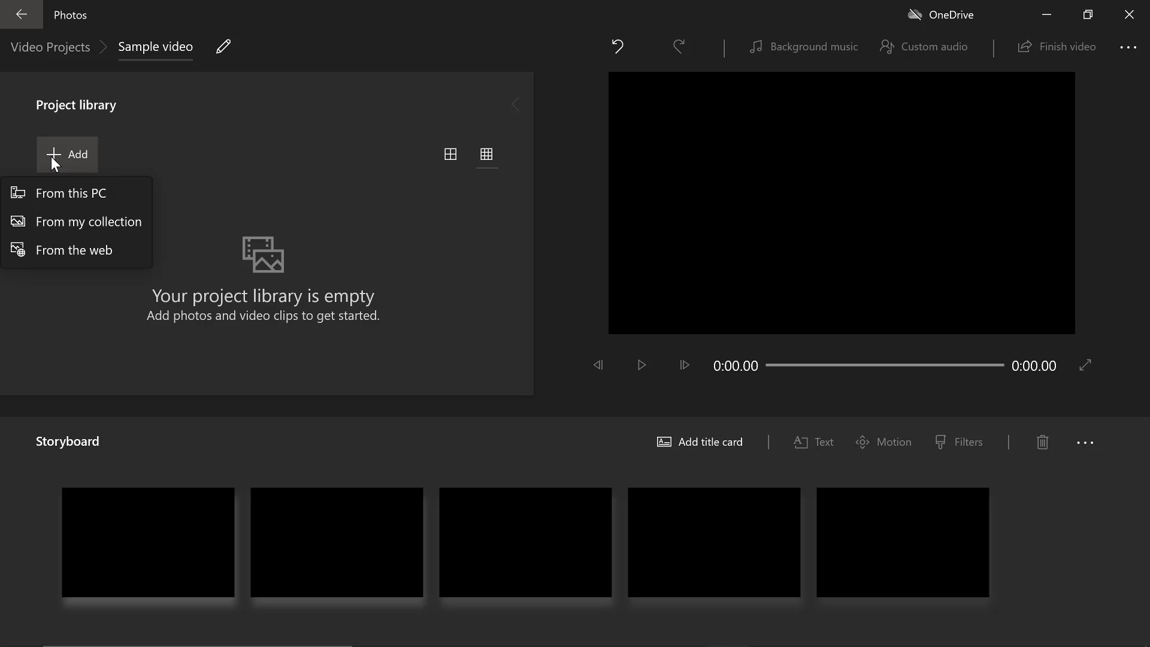
left_click(76, 196)
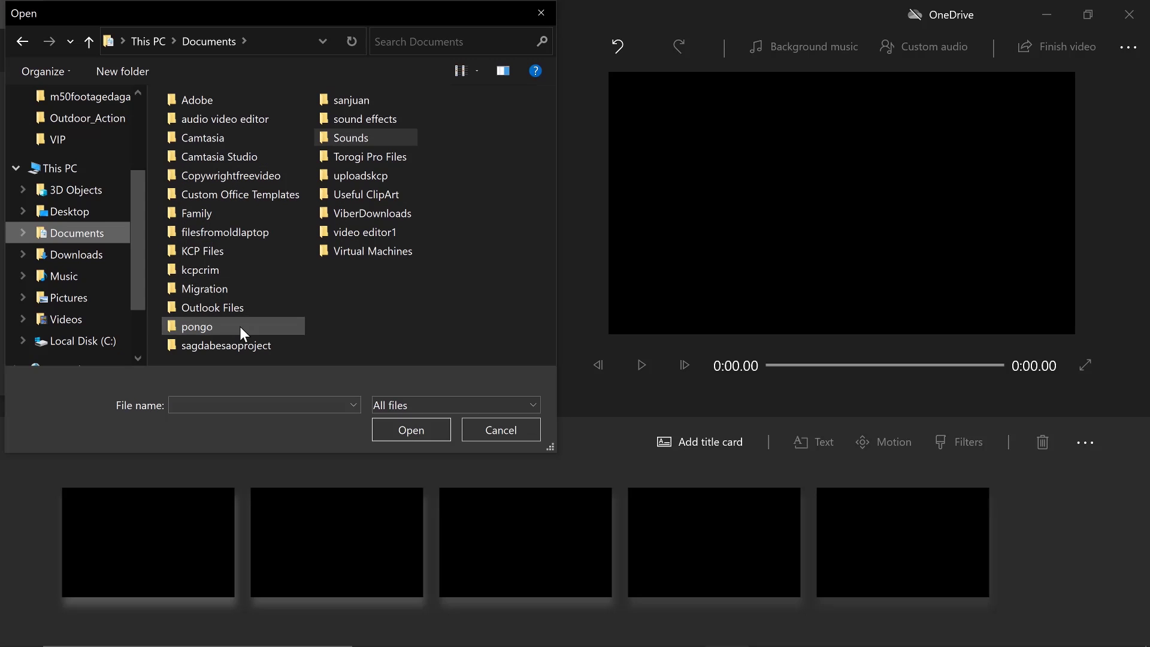
double_click(235, 346)
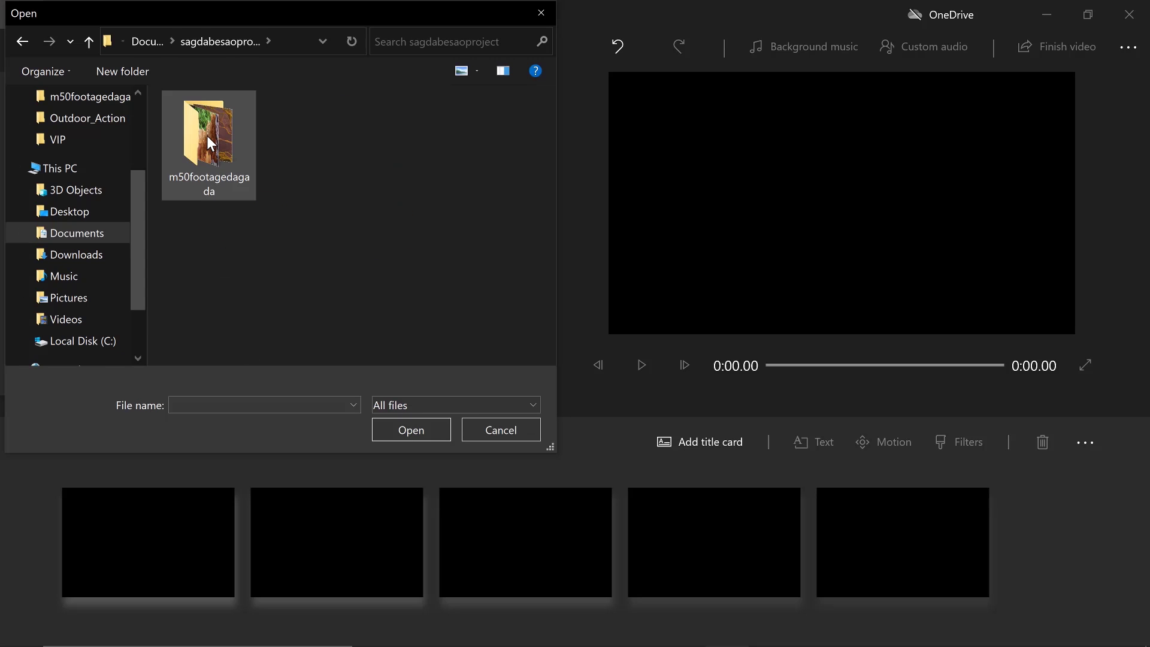
double_click(208, 138)
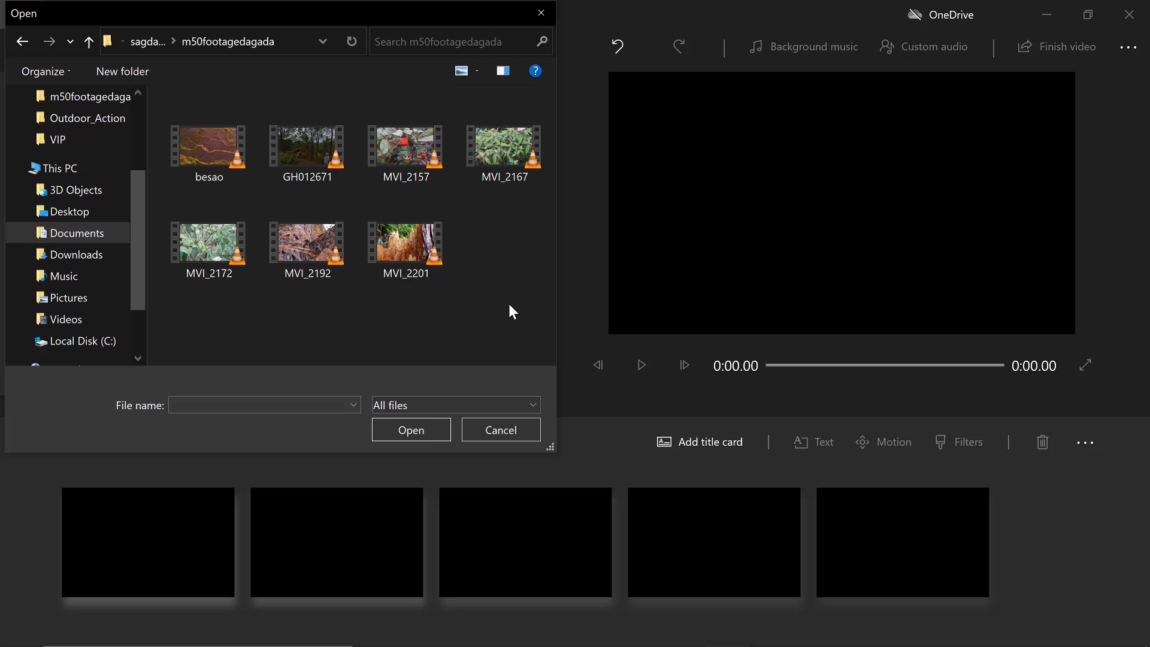
left_click_drag(510, 315, 170, 97)
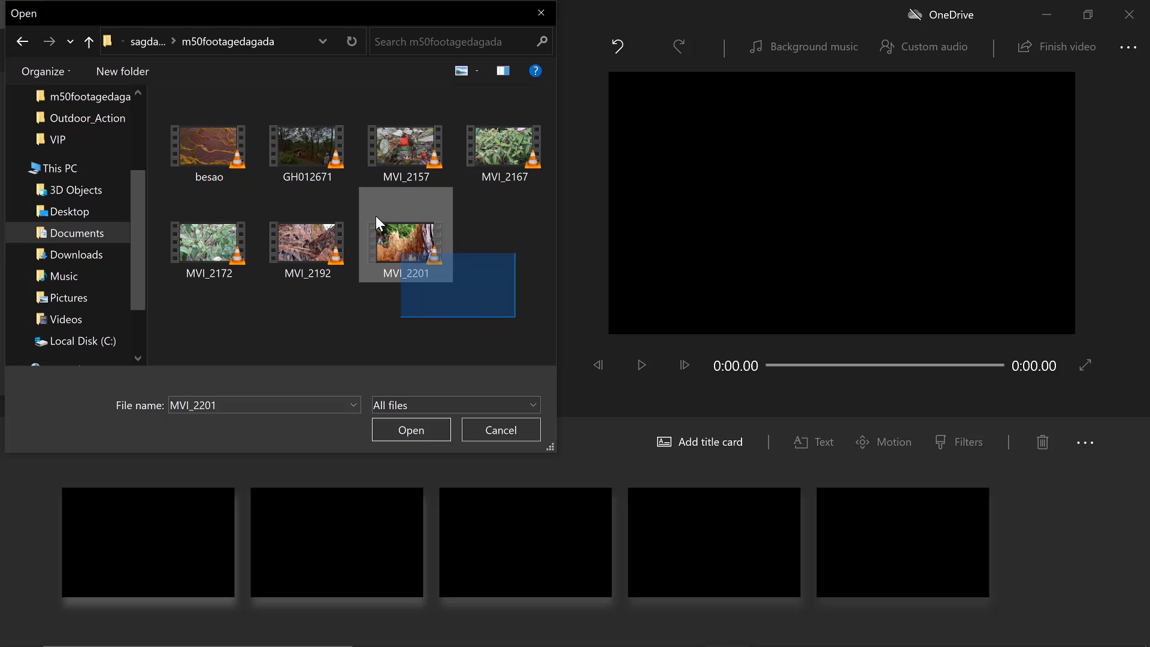
left_click(399, 423)
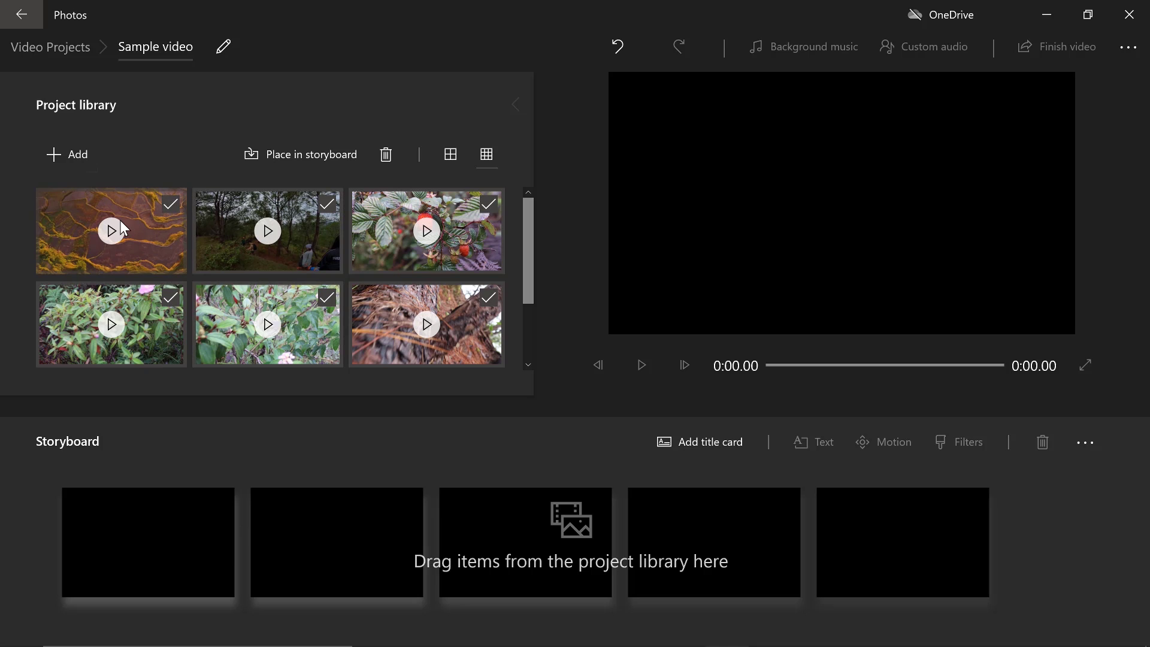
Drop all seven clips on the storyboard, then delete the 15.72, 14.28 and 9.96 clips.
left_click_drag(71, 218, 191, 561)
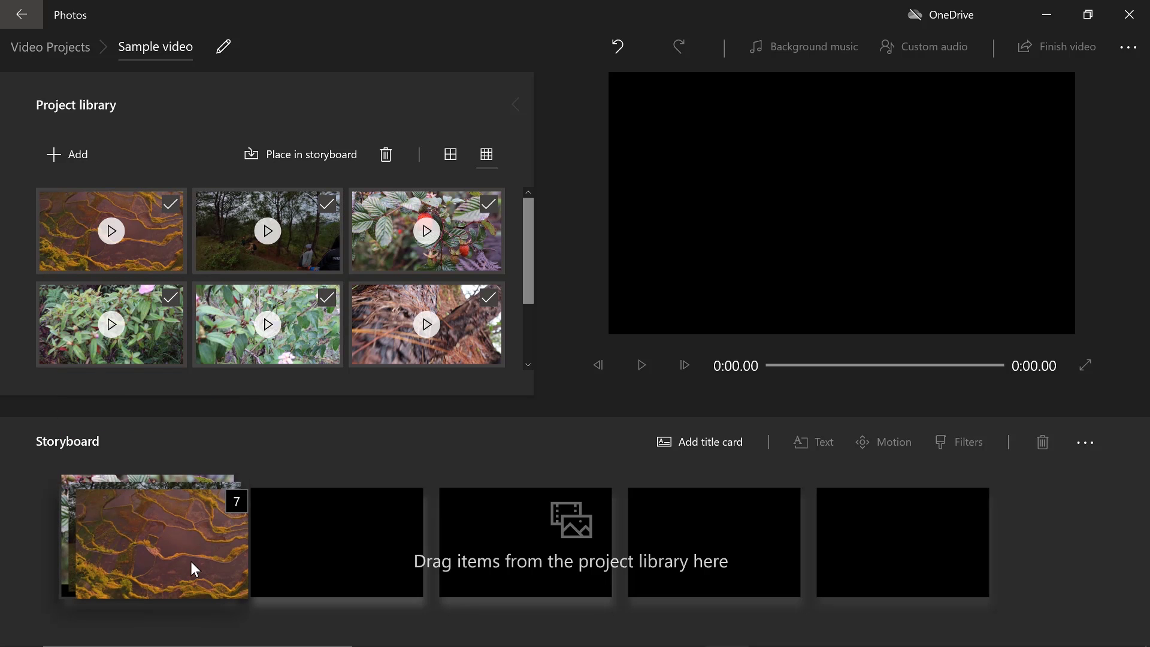
left_click_drag(200, 561, 199, 550)
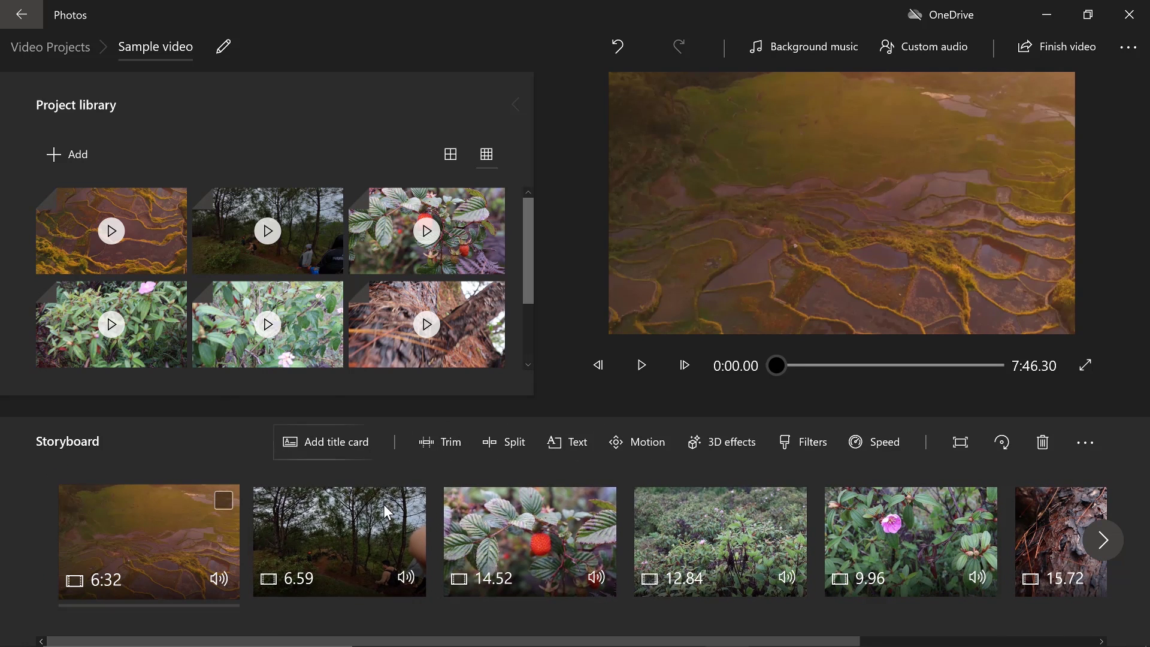
left_click(1053, 495)
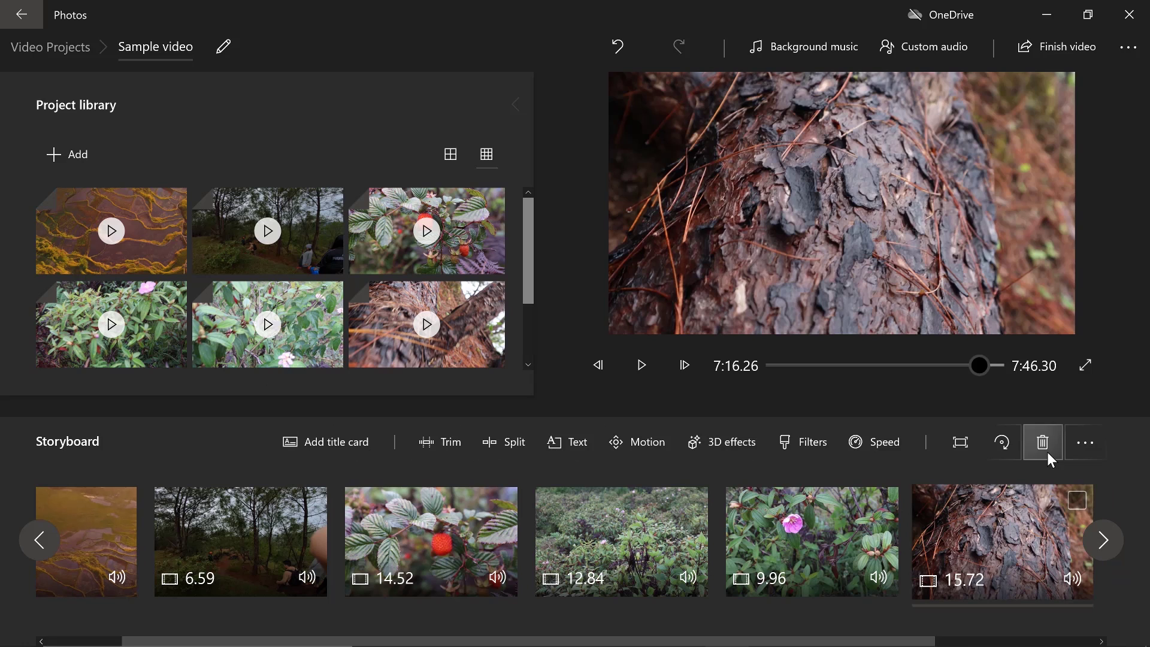
left_click(1044, 443)
left_click(1009, 490)
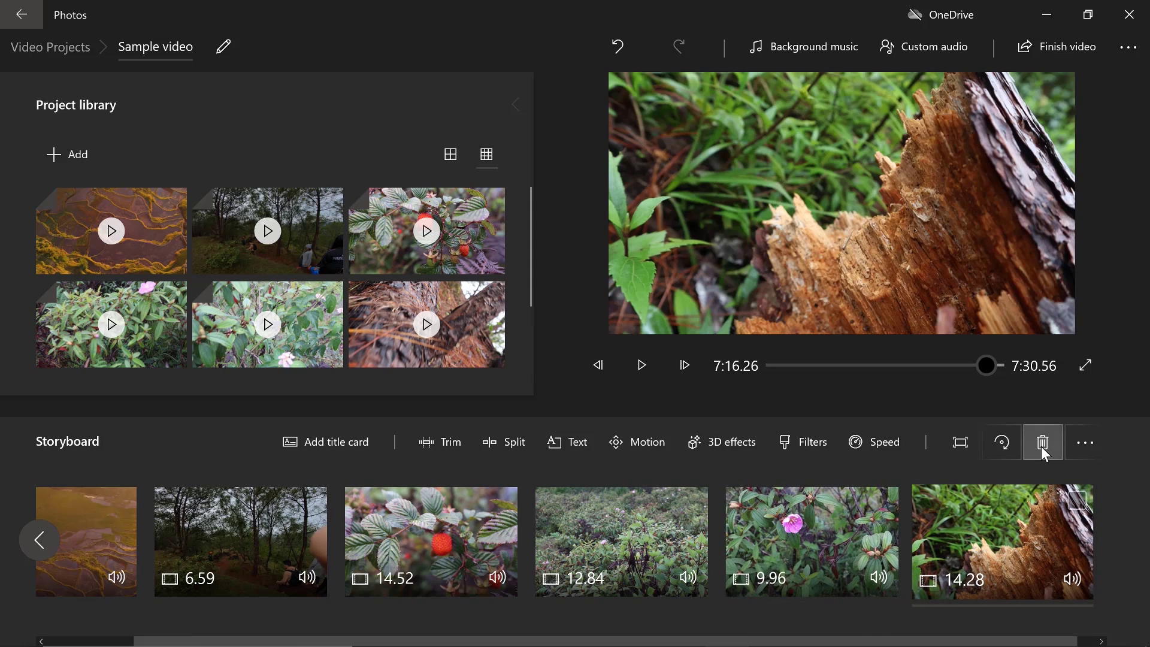
left_click(1042, 443)
left_click(1042, 442)
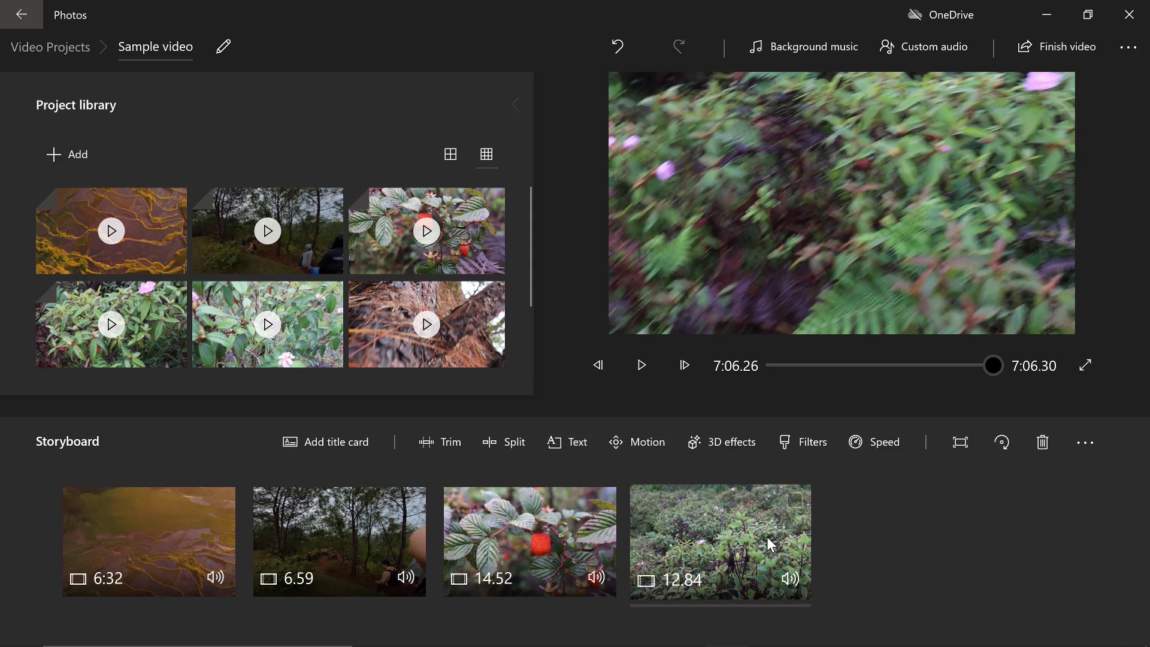
Delete the 12.84, 14.52, 6.59 and 6:32 clips, then add and remove the terrace clip.
left_click(768, 535)
left_click(1043, 442)
left_click(608, 521)
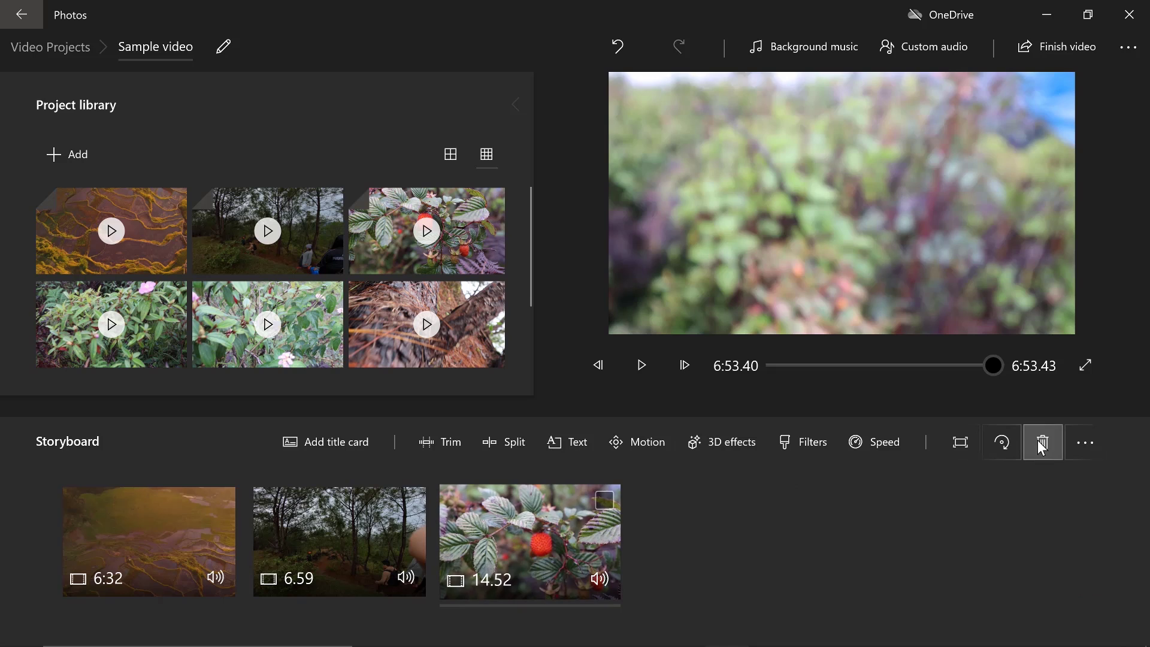
left_click(1041, 442)
left_click(1042, 443)
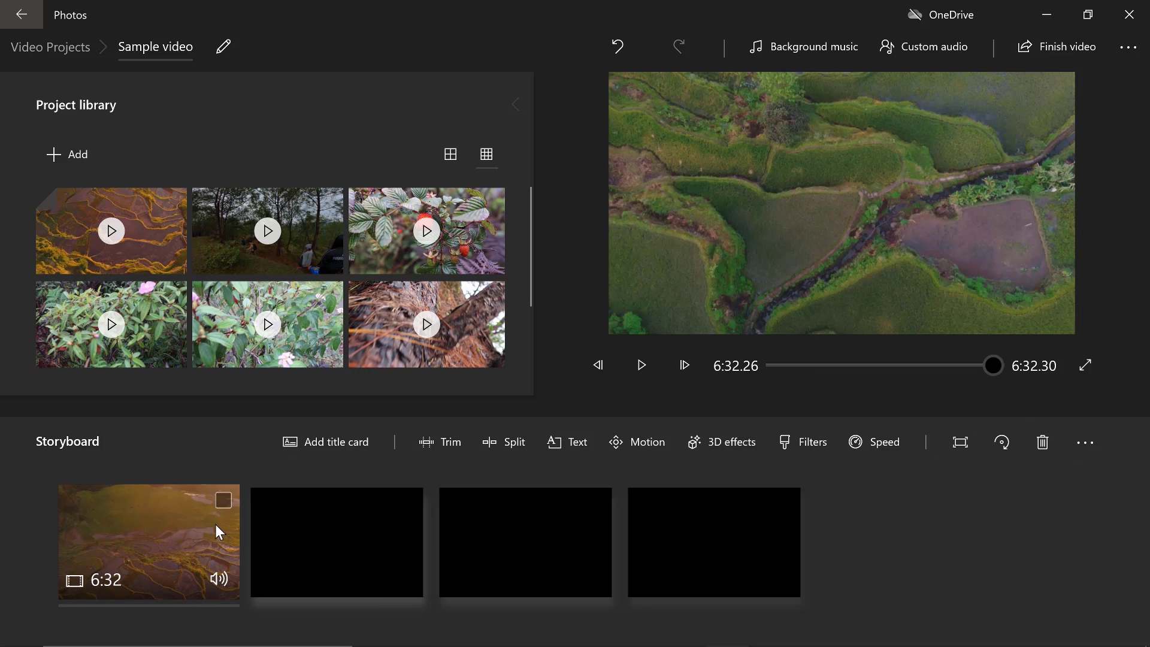
left_click(1042, 442)
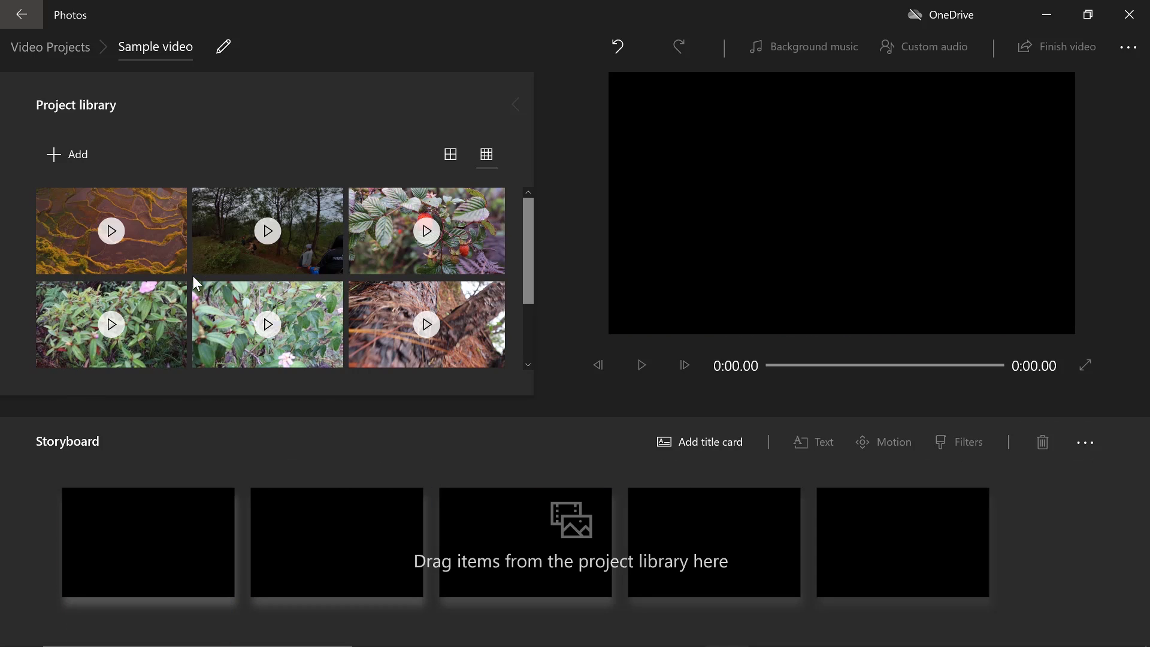
left_click(83, 252)
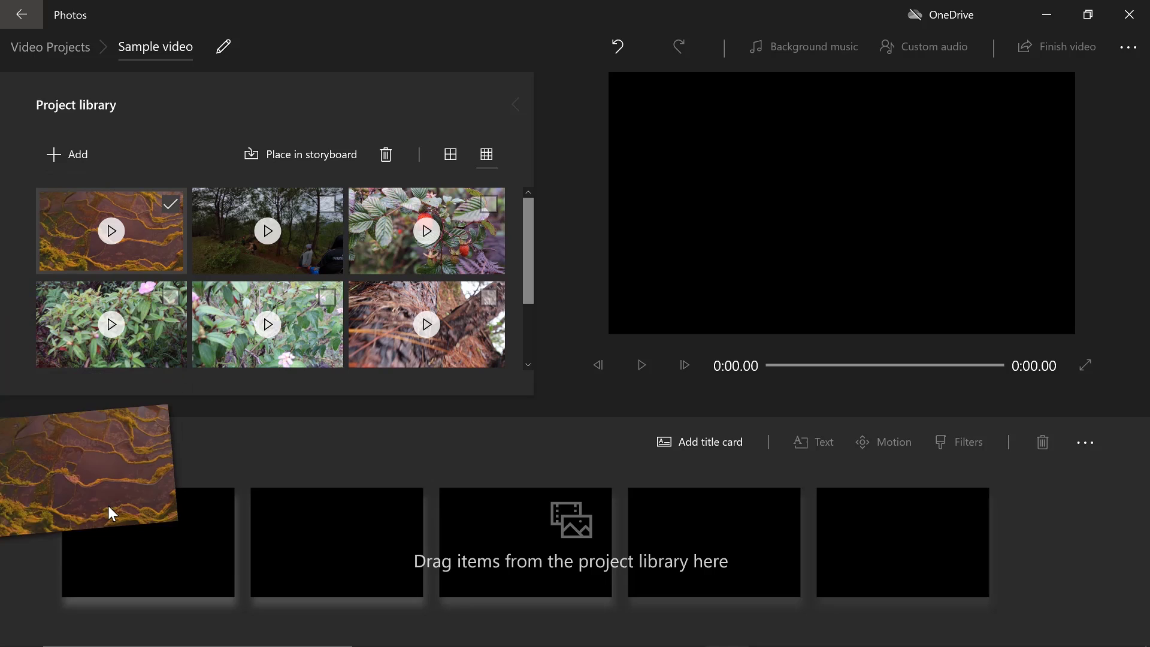
left_click_drag(80, 250, 188, 569)
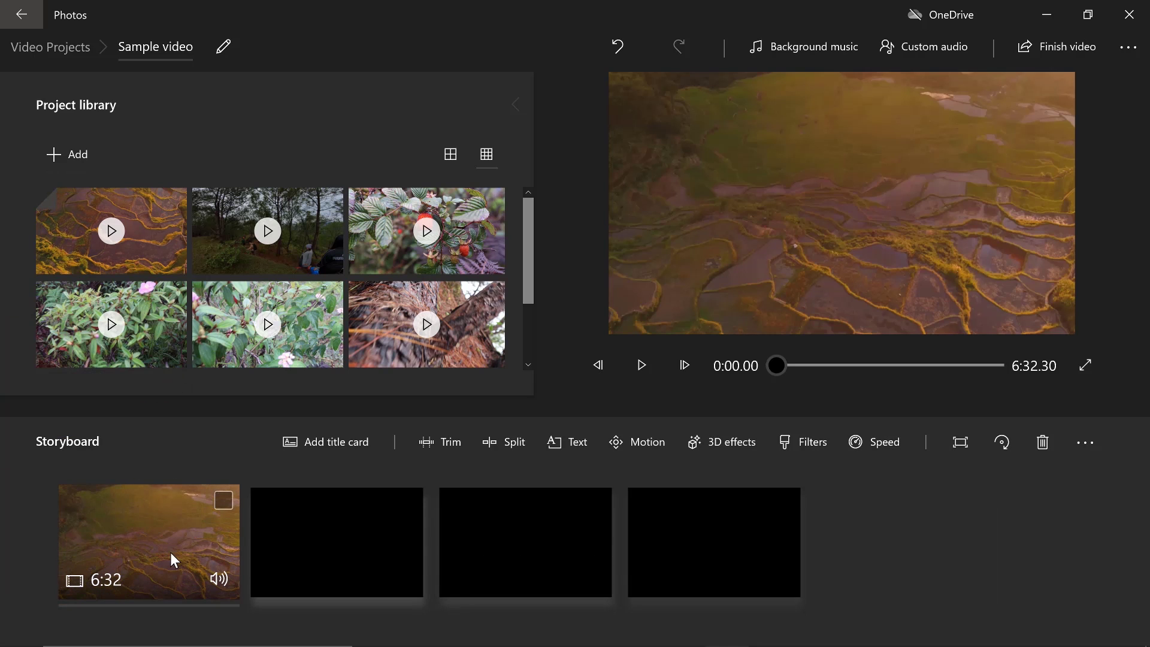
left_click(1044, 443)
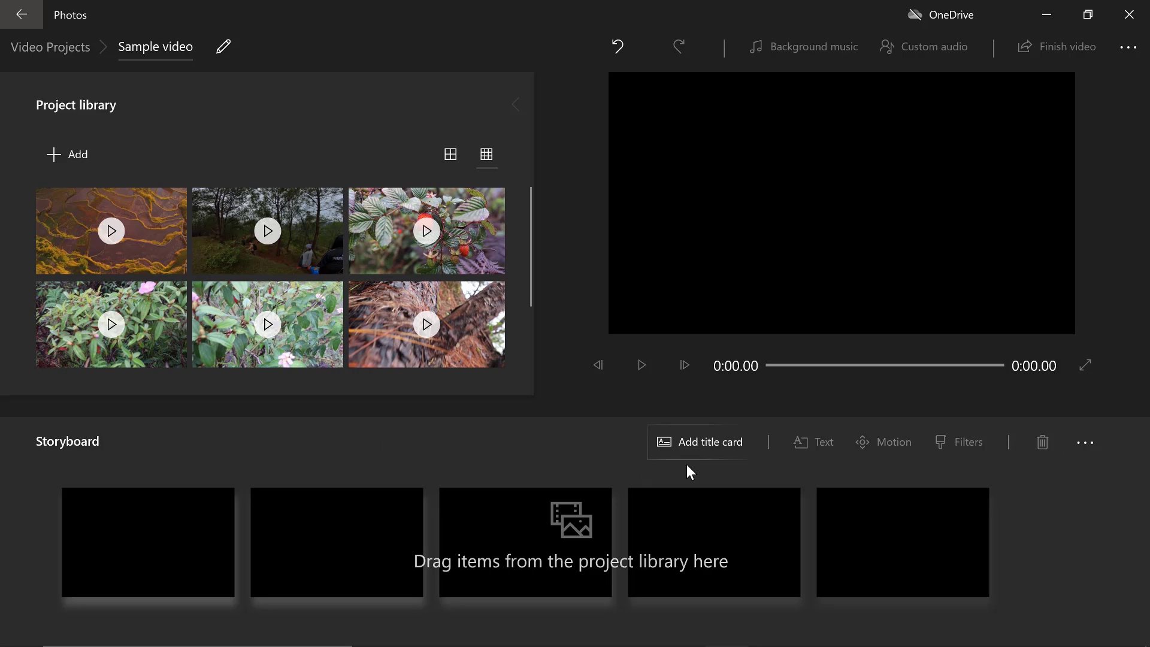
Add a 3-second title card, dismiss its tip, and open its text editor.
left_click(727, 445)
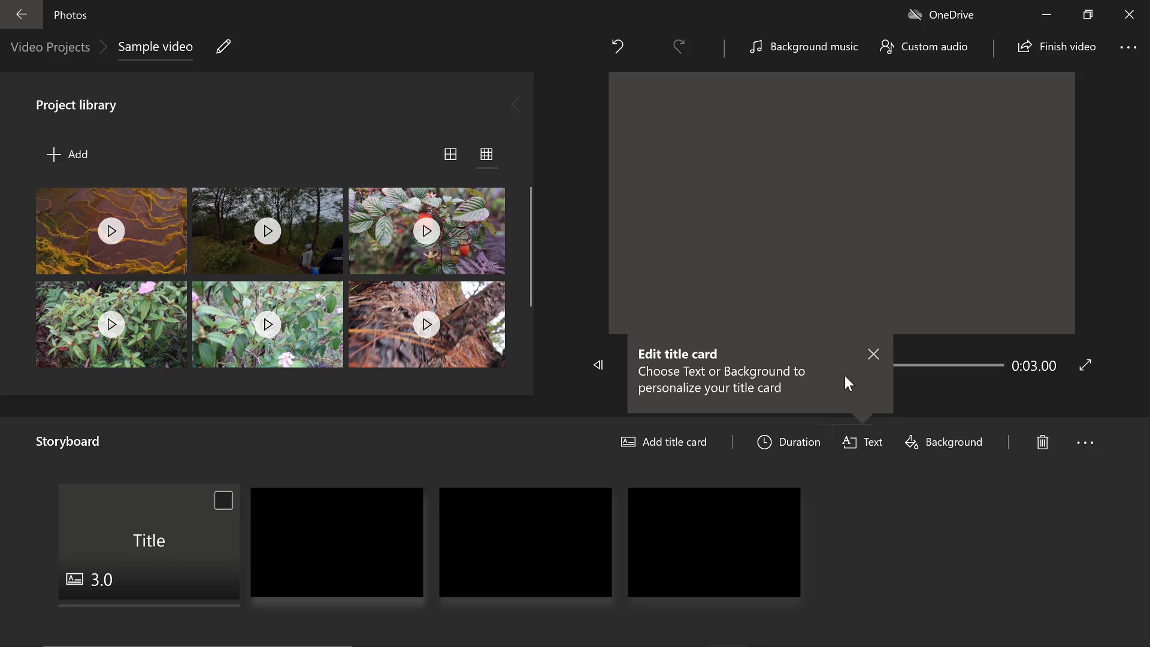
left_click(873, 354)
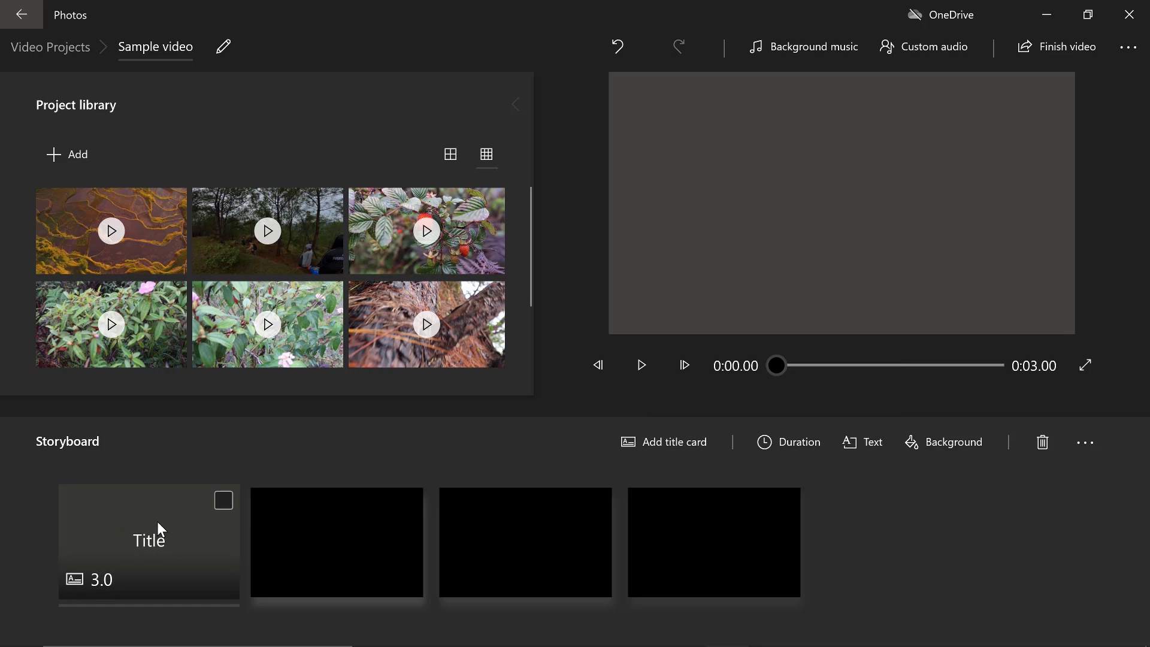
right_click(154, 526)
mouse_move(219, 374)
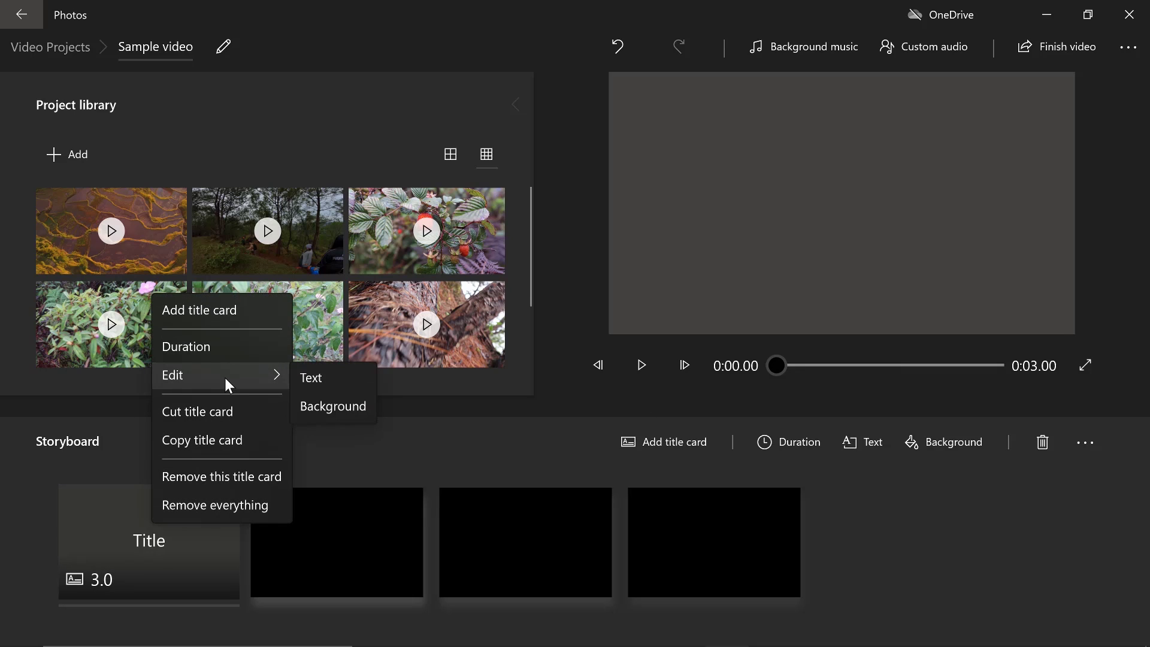
left_click(344, 387)
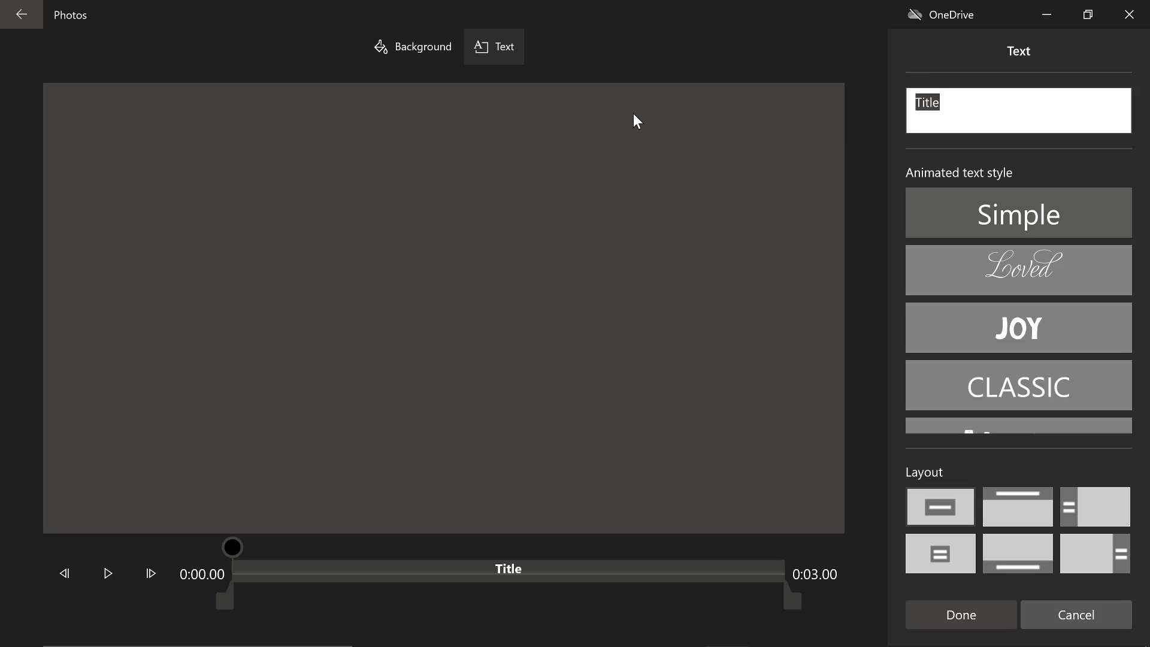
type("c")
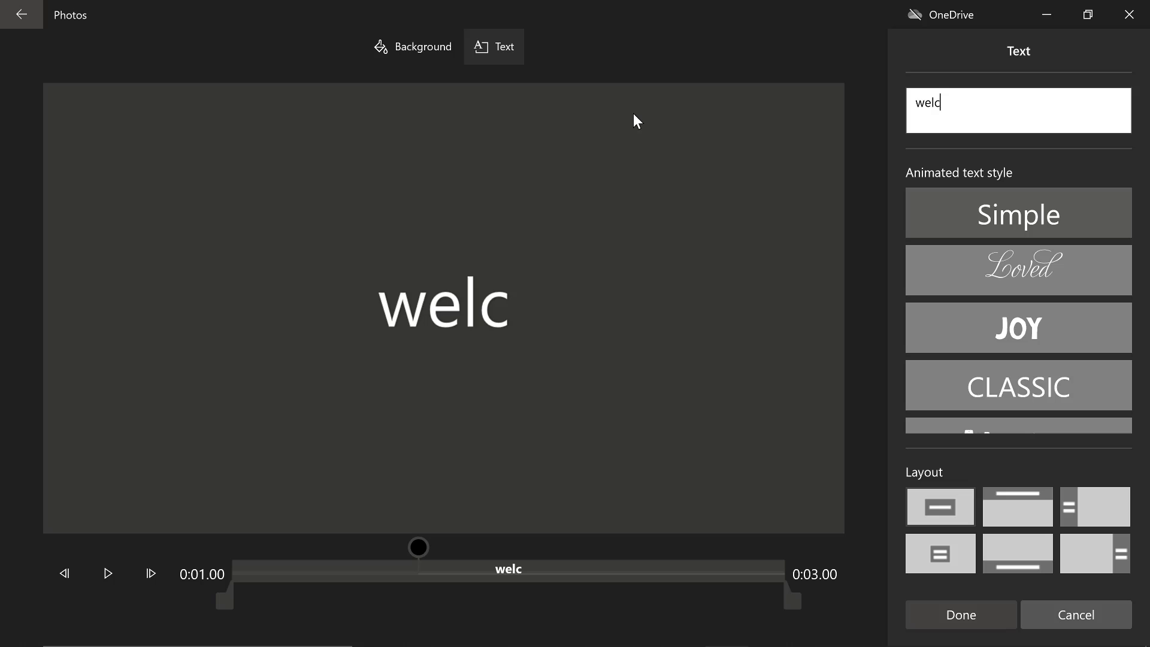
Make the title read 'Welcome' in the Adventure animated style and preview it.
key("BackSpace")
key("BackSpace")
key("BackSpace")
key("BackSpace")
type("We")
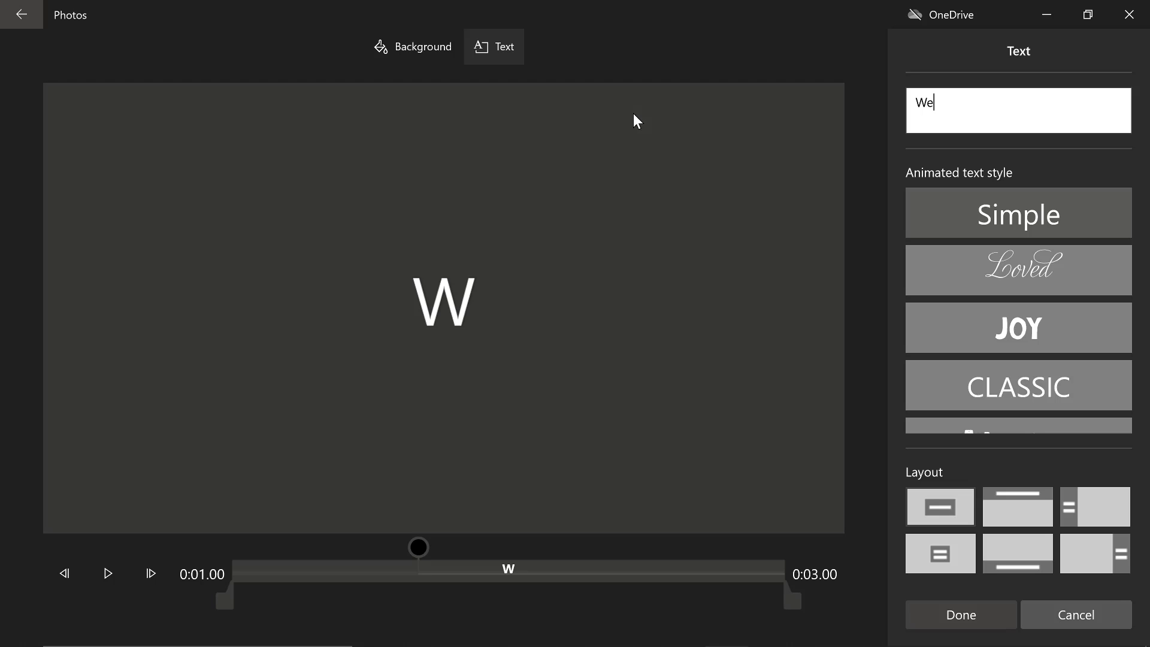
type("lcome")
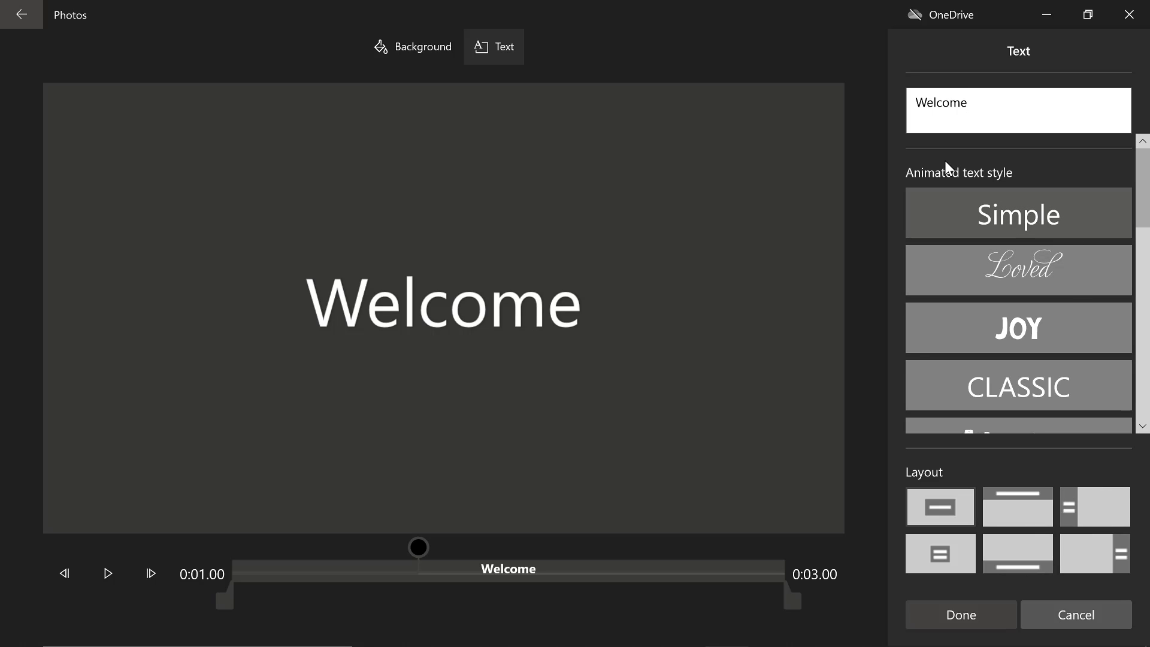
scroll(988, 267, "down", 1)
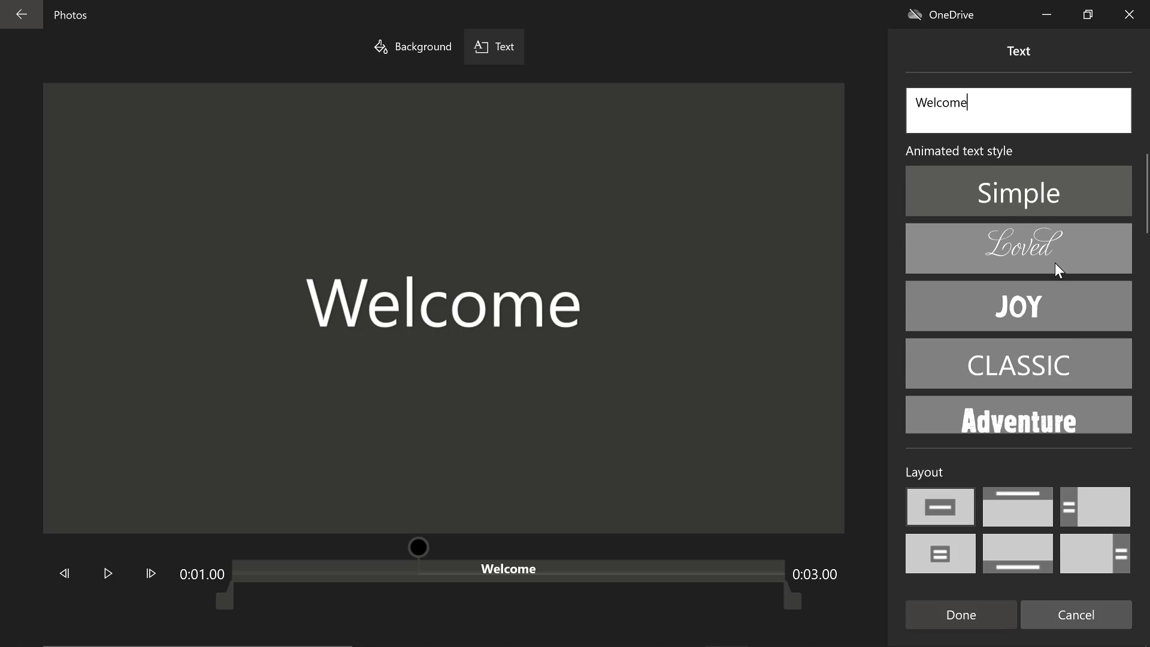
left_click(1031, 397)
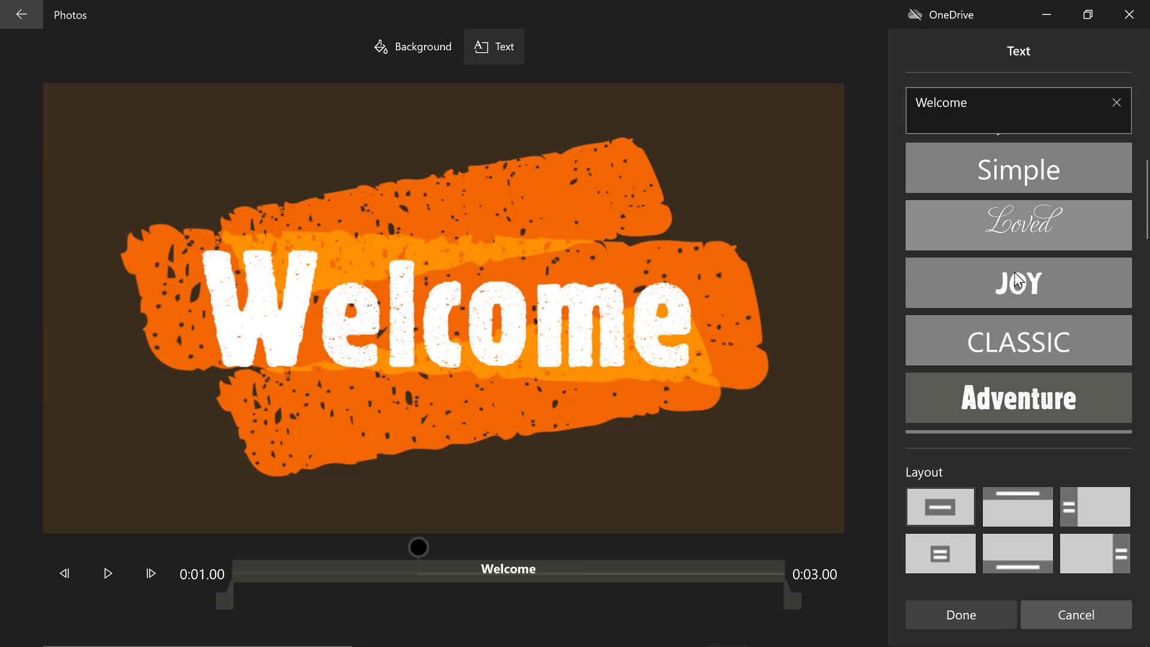
scroll(1038, 303, "down", 4)
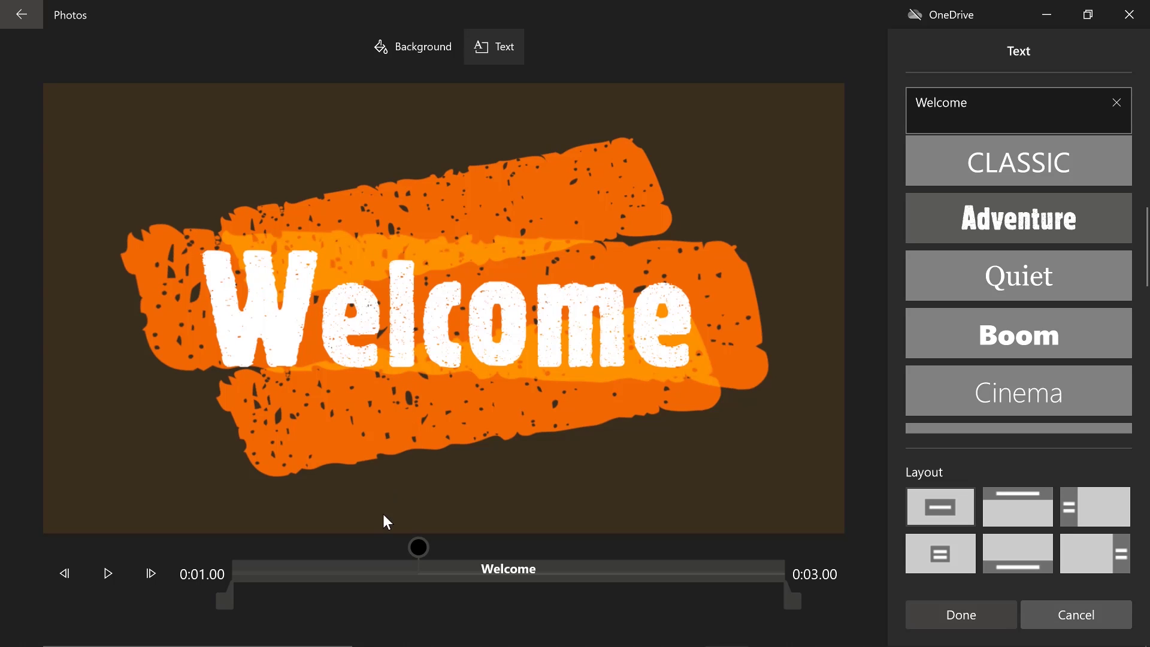
mouse_move(417, 555)
left_mouse_down()
mouse_move(261, 554)
mouse_move(722, 590)
mouse_move(220, 594)
left_mouse_up()
Play the title, try several background colours, and settle on Stone before finishing.
left_click(108, 573)
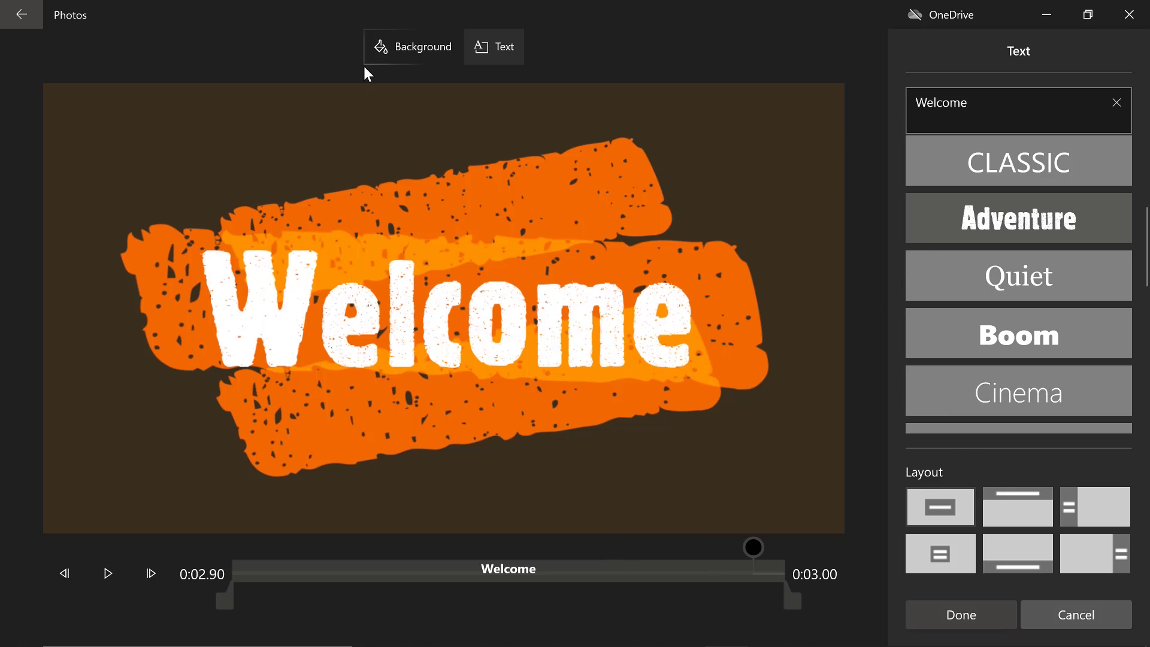
left_click(410, 43)
left_click(1007, 271)
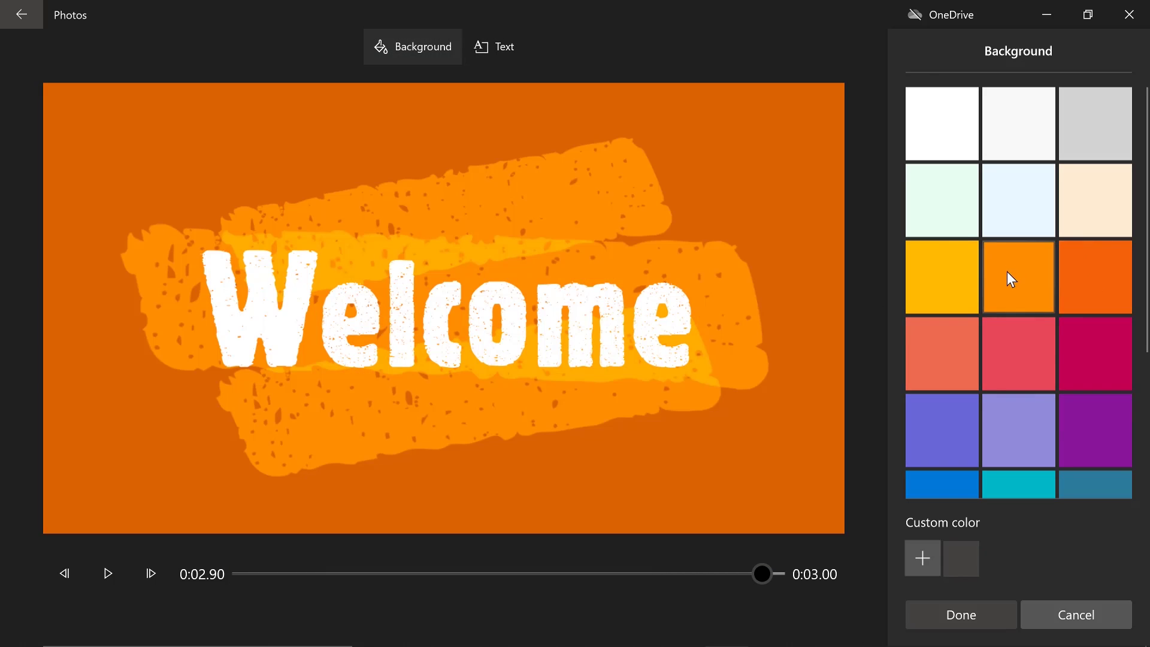
left_click(1042, 228)
left_click(950, 258)
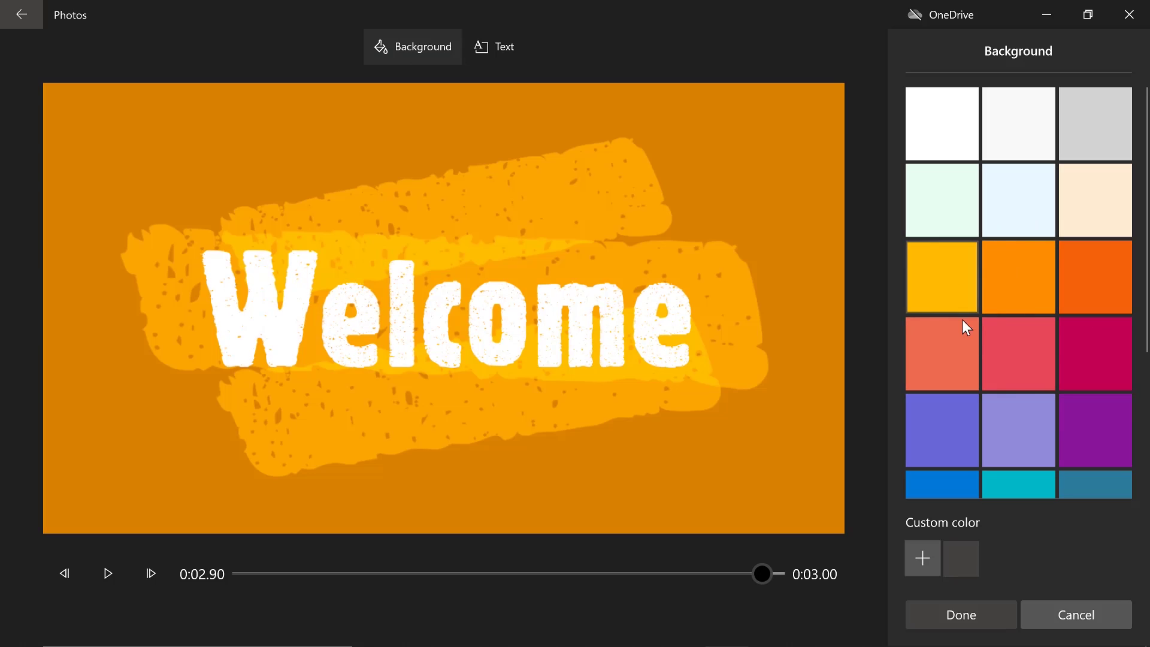
left_click(959, 319)
left_click(953, 218)
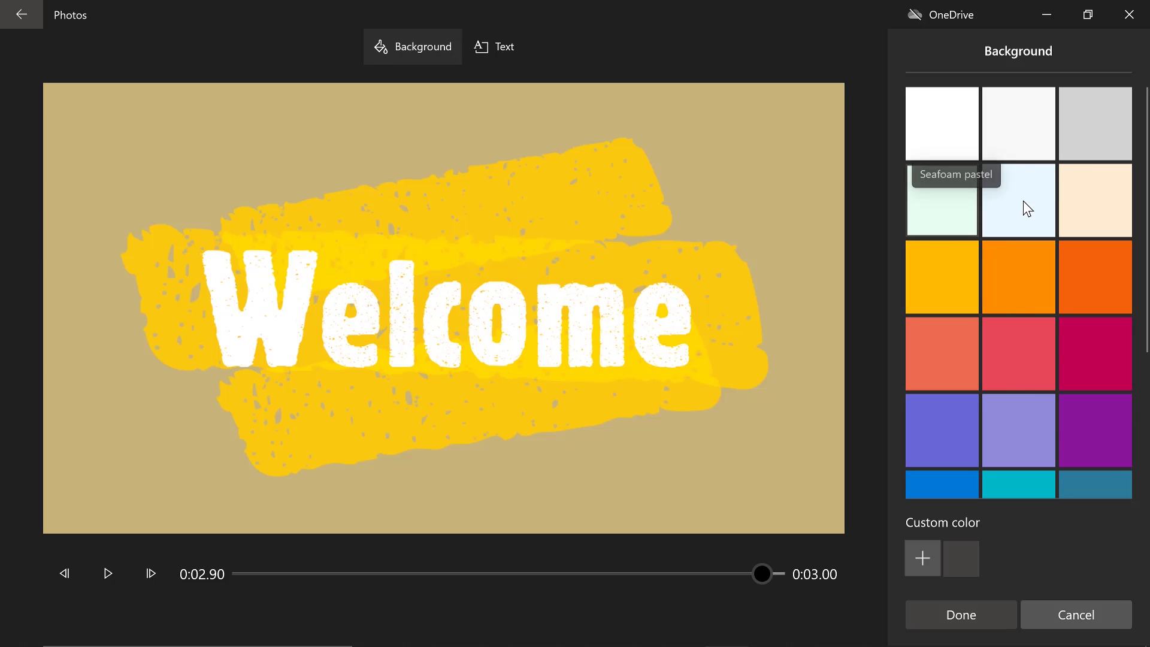
left_click(1045, 222)
left_click(1123, 212)
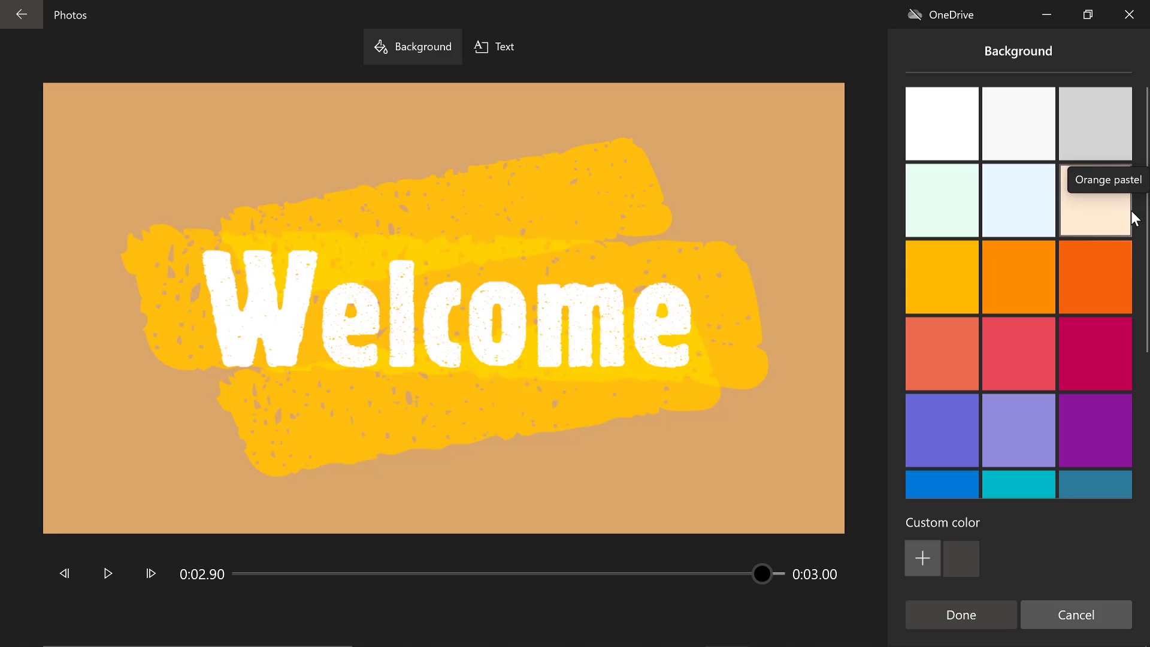
left_click(1108, 136)
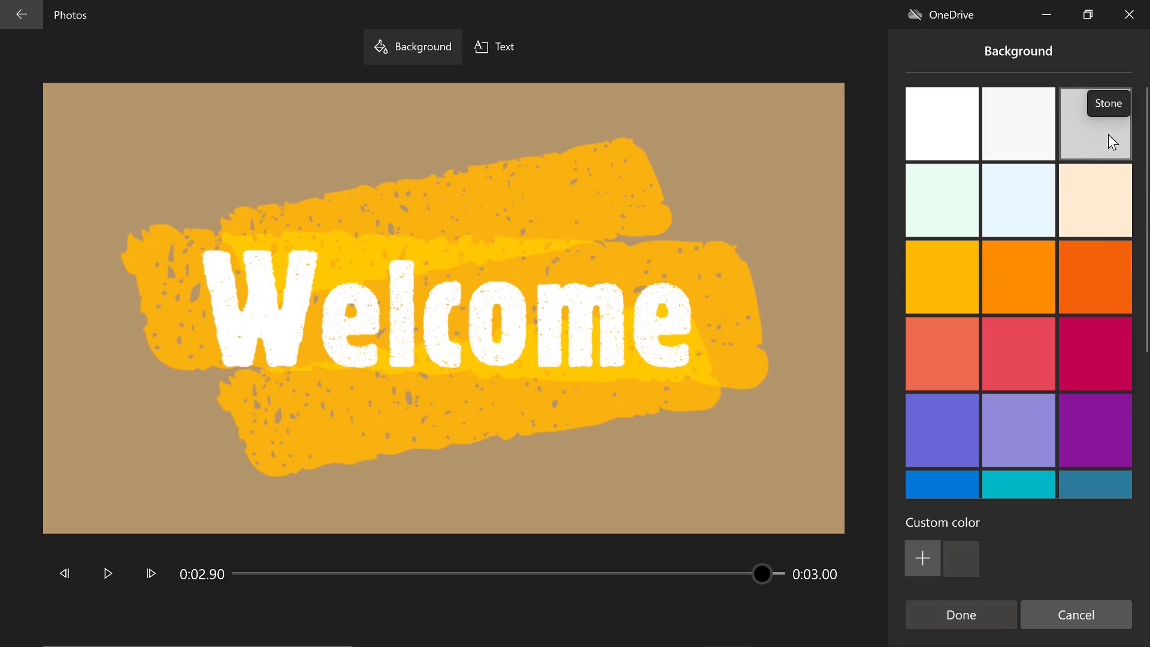
left_click(932, 613)
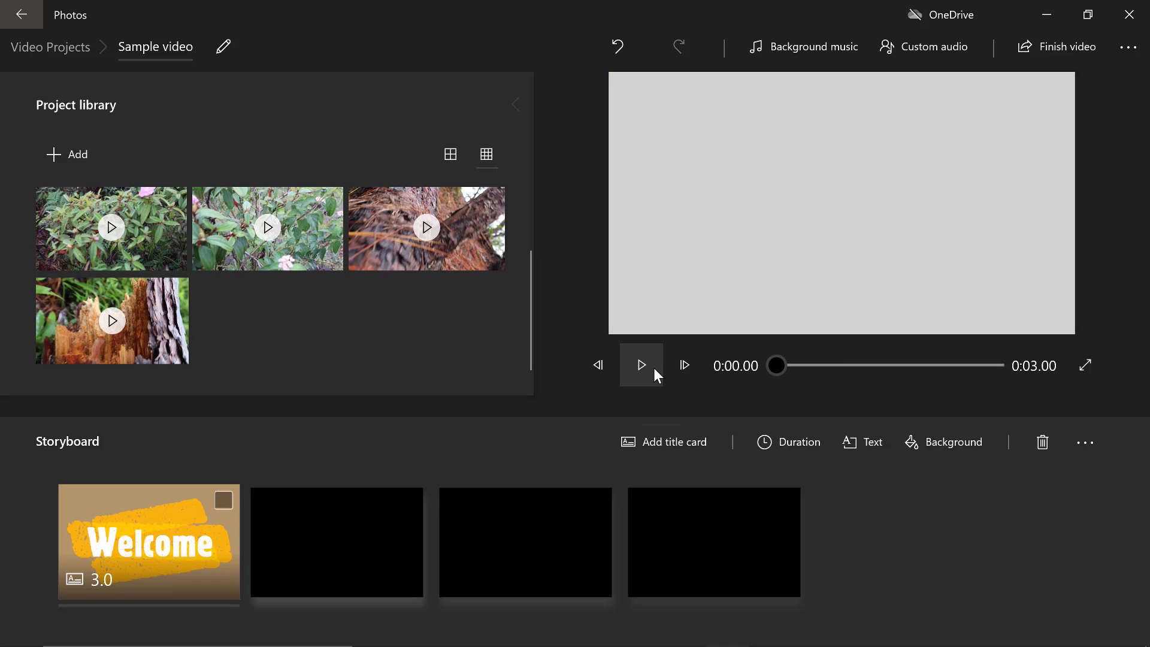
Add the 6:32 rice-terrace clip after the Welcome card and scrub through its preview.
left_click(642, 365)
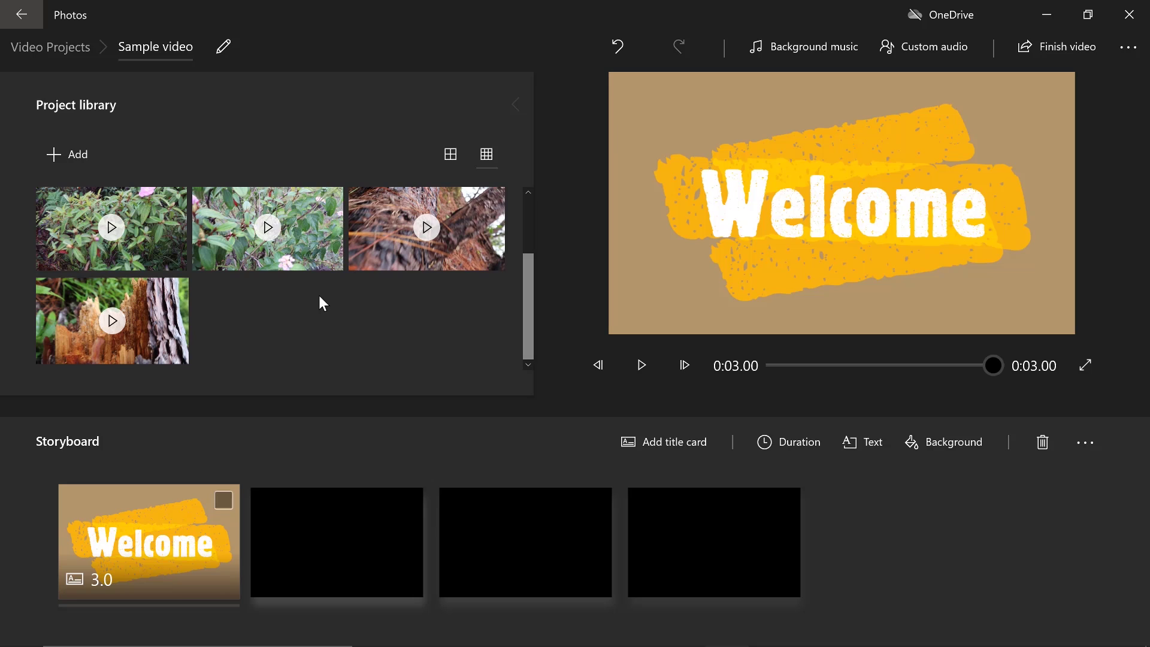
left_click_drag(531, 306, 543, 235)
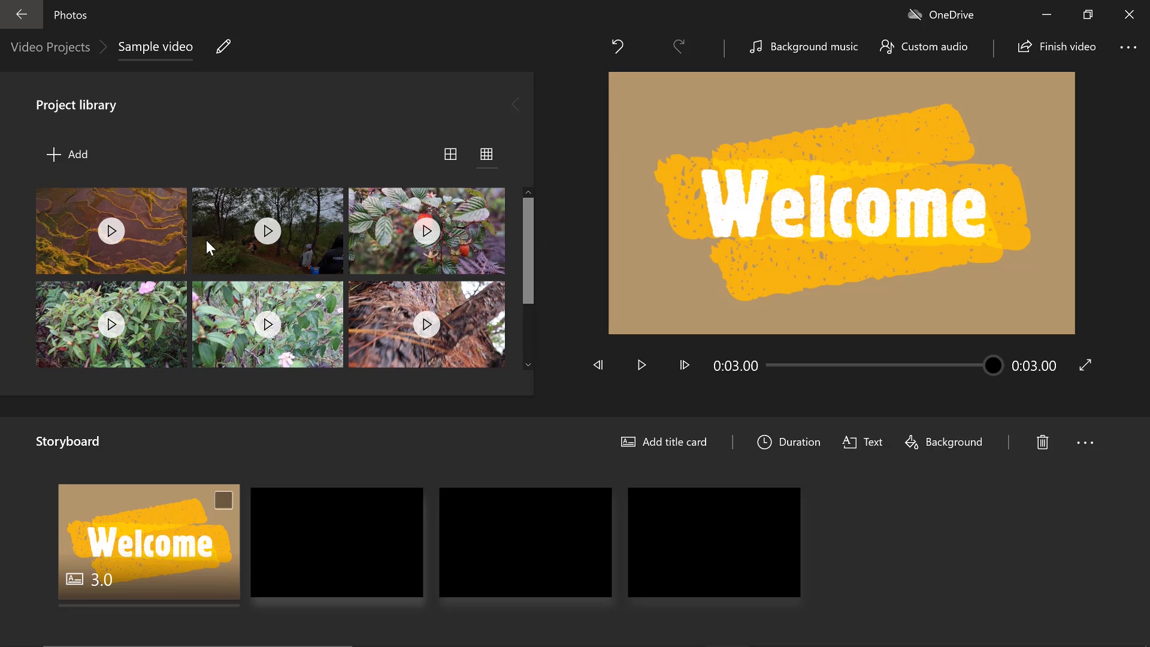
mouse_move(175, 238)
left_mouse_down()
mouse_move(334, 576)
mouse_move(348, 558)
left_mouse_up()
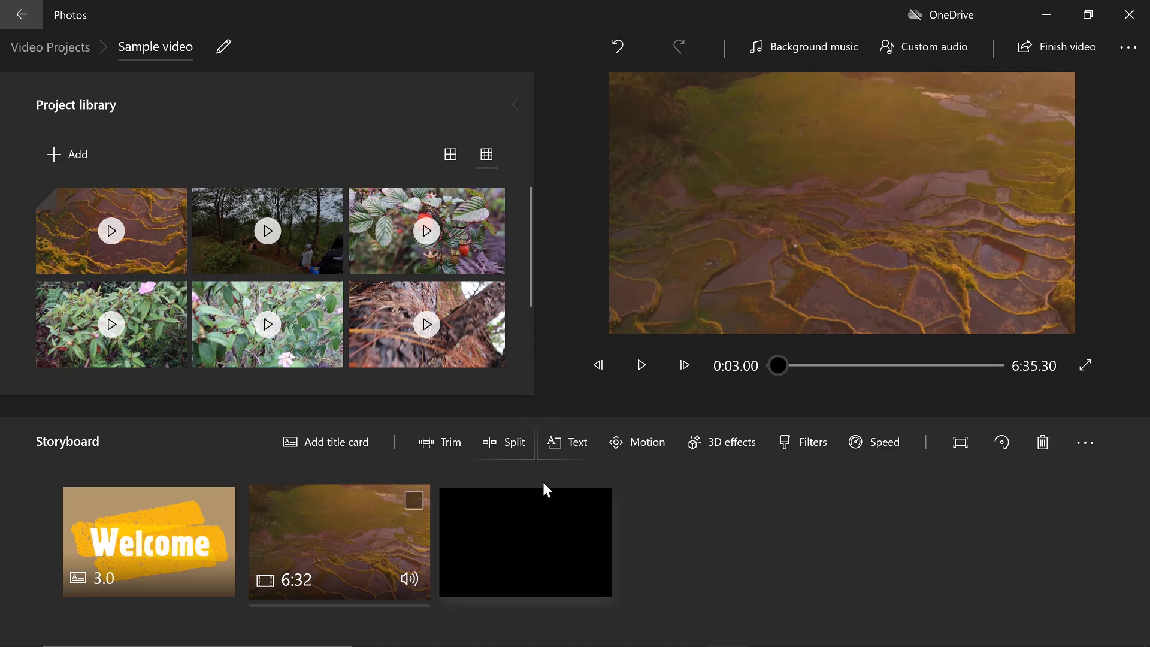
left_click(641, 364)
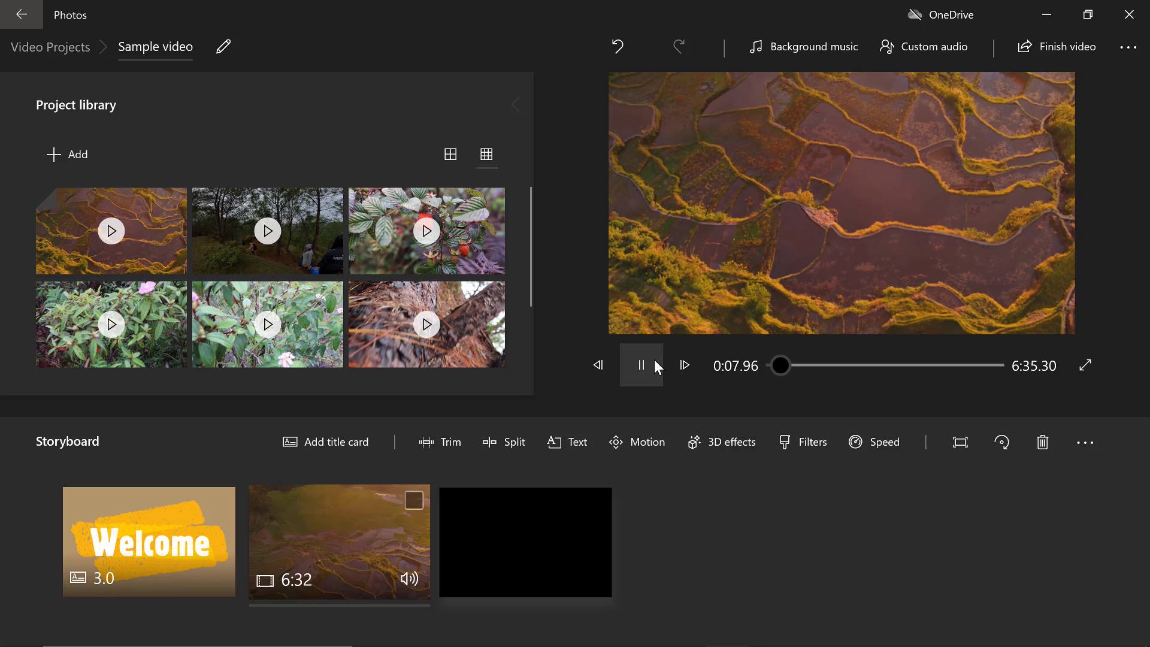
mouse_move(785, 363)
left_mouse_down()
mouse_move(964, 385)
mouse_move(816, 369)
left_mouse_up()
left_click(825, 365)
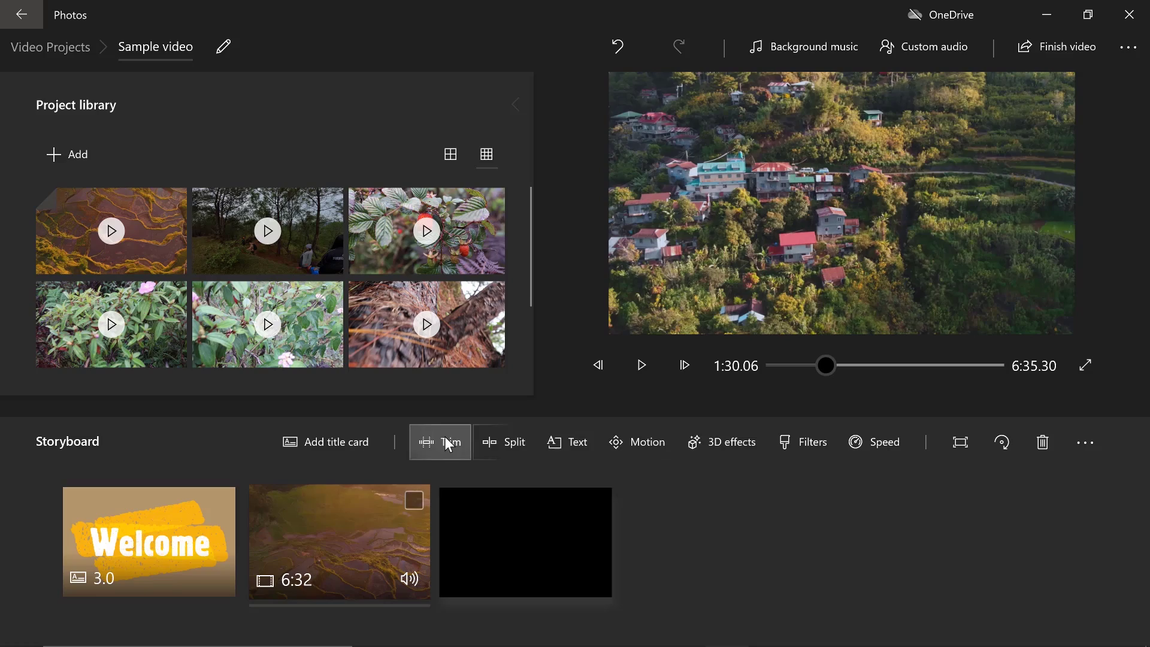
Trim the rice-terrace clip's end to about 0:07.16 and play the project from the start.
left_click(434, 443)
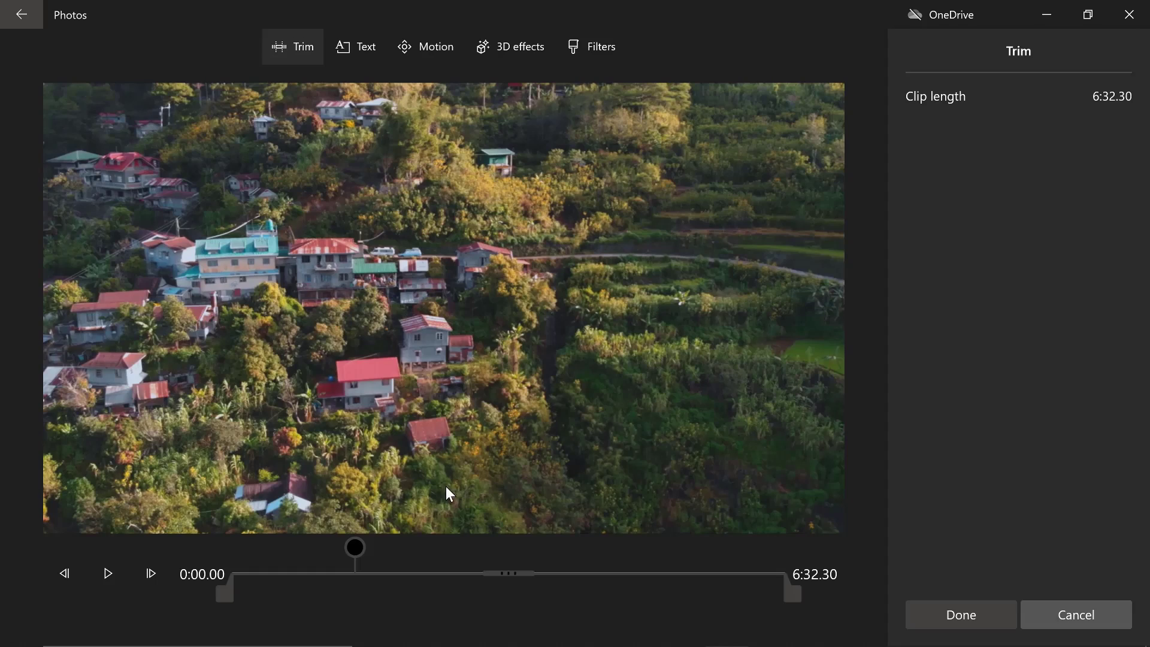
left_click_drag(802, 592, 376, 584)
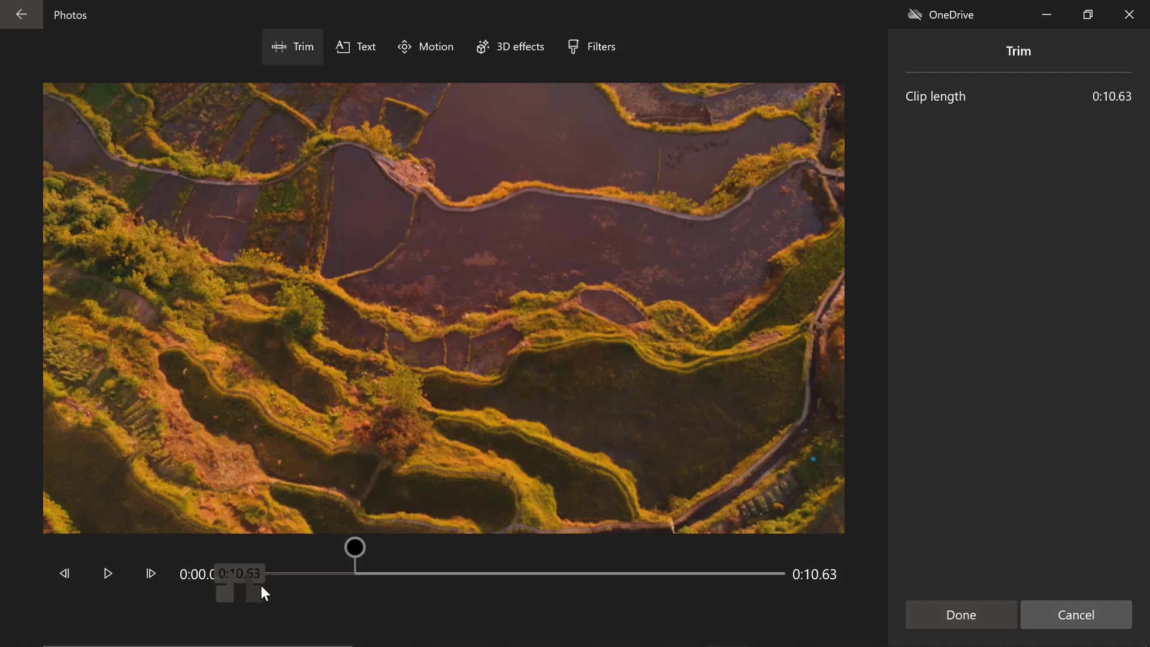
left_click_drag(376, 584, 206, 593)
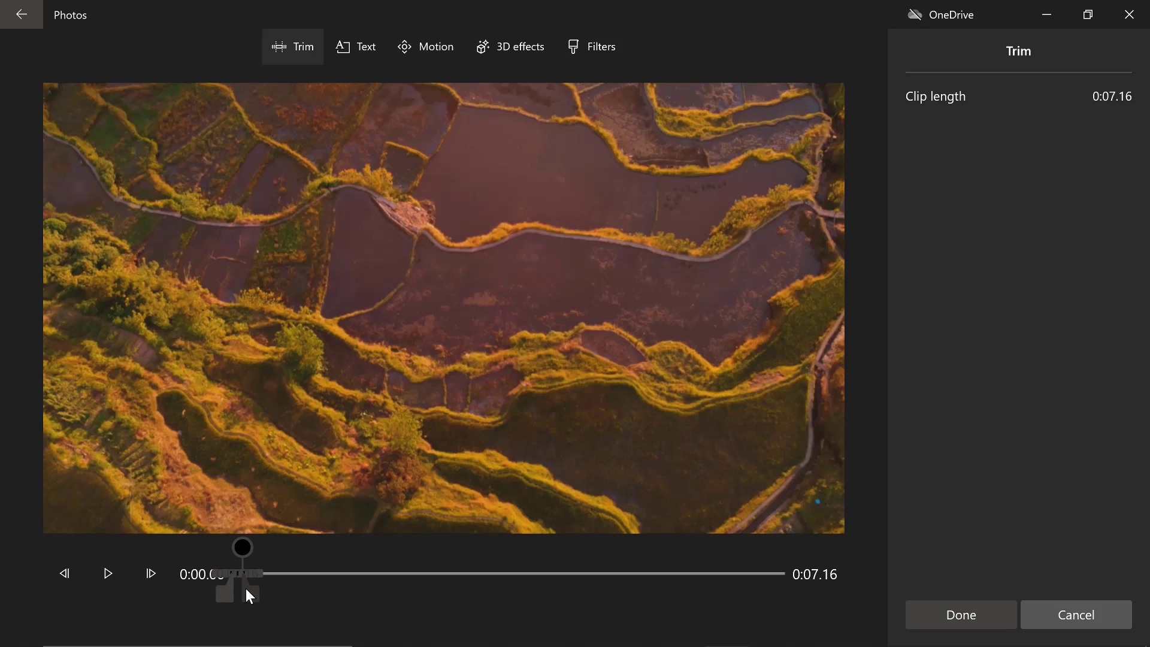
left_click(958, 613)
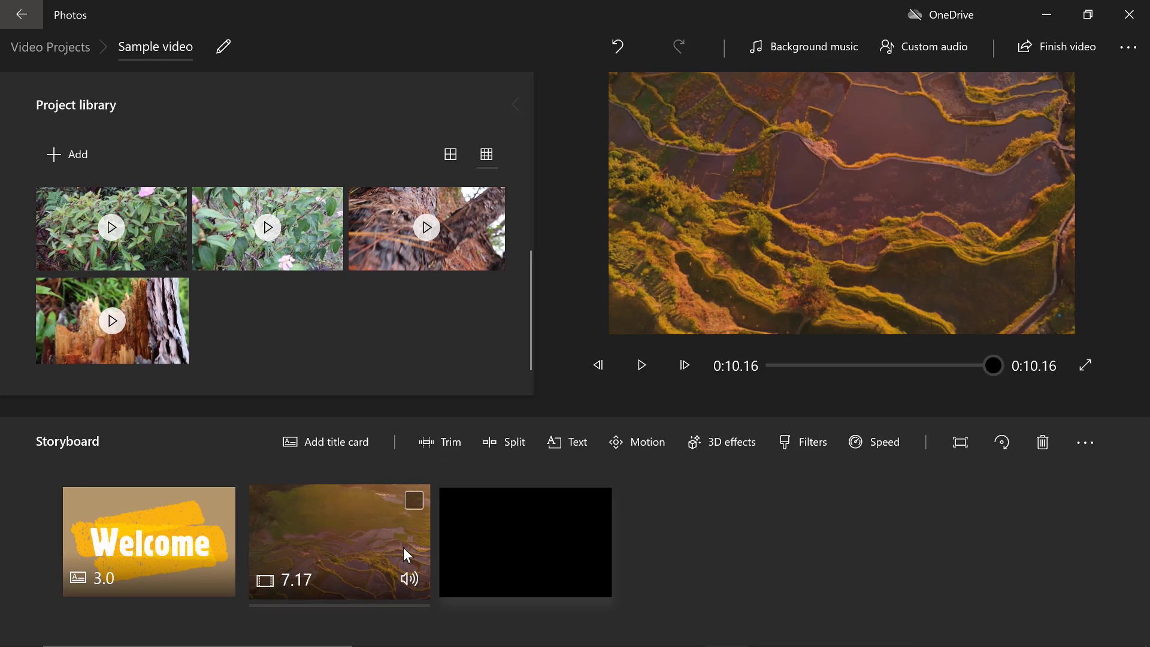
left_click(641, 365)
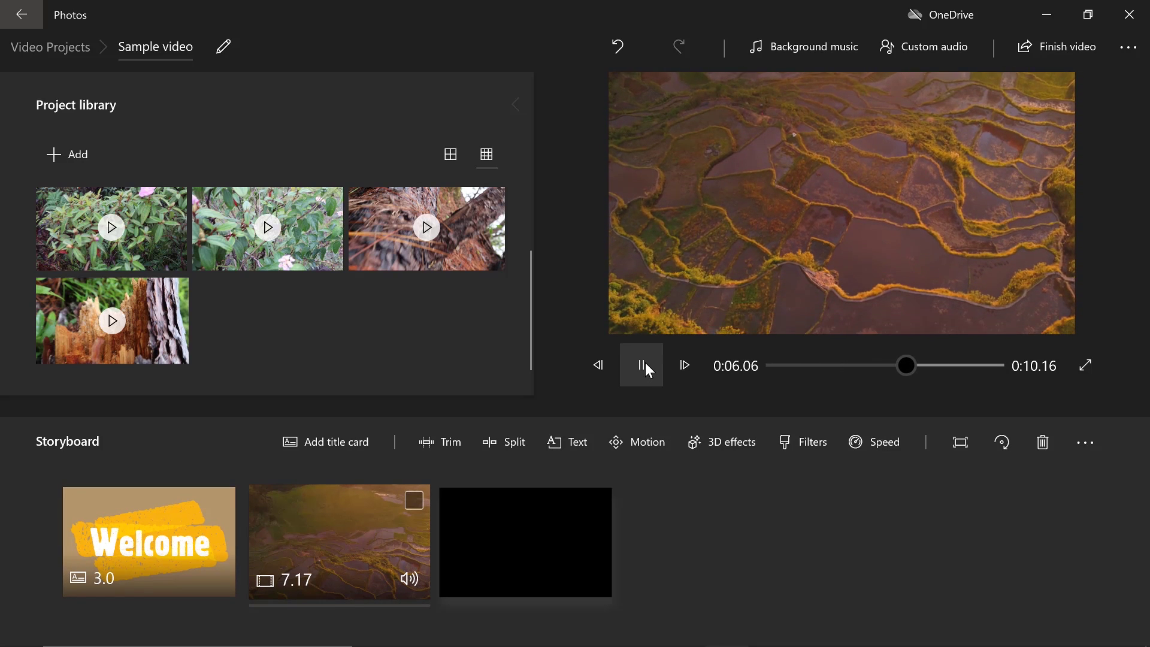
left_click(644, 363)
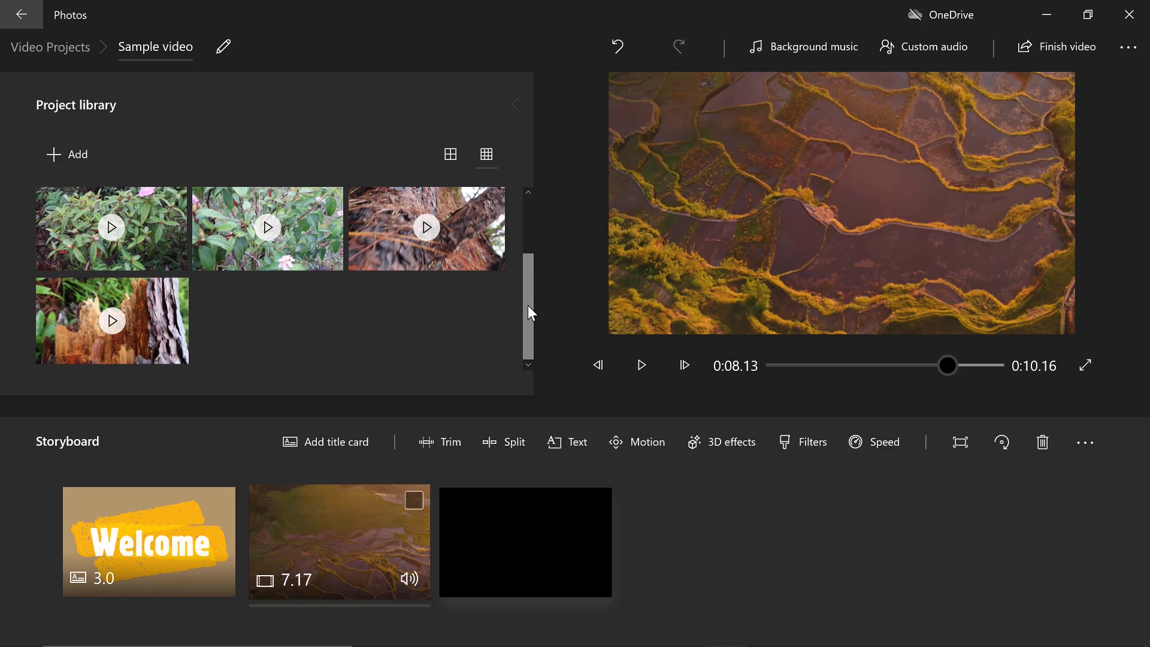
left_click_drag(528, 312, 538, 212)
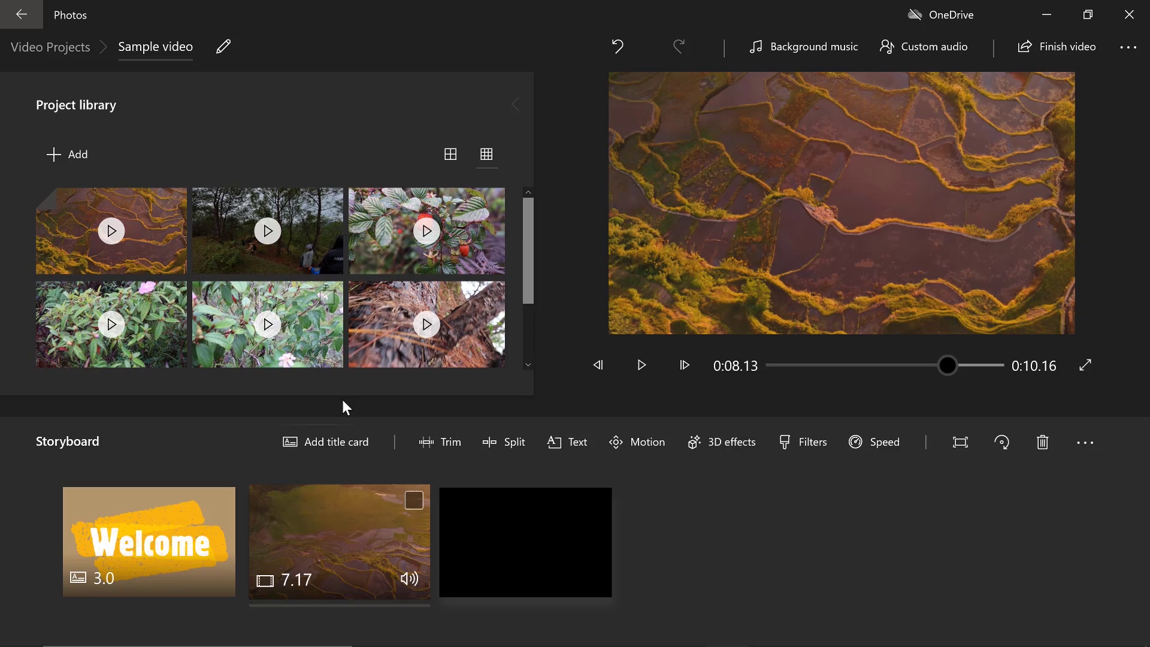
left_click_drag(136, 225, 539, 570)
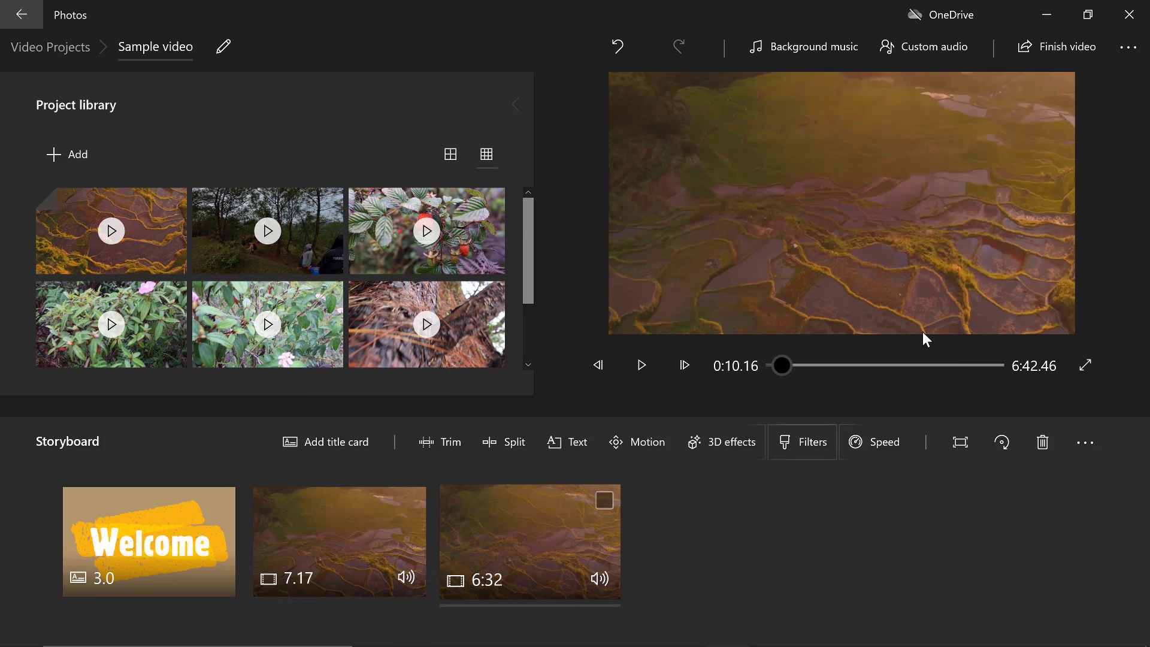
left_click(500, 444)
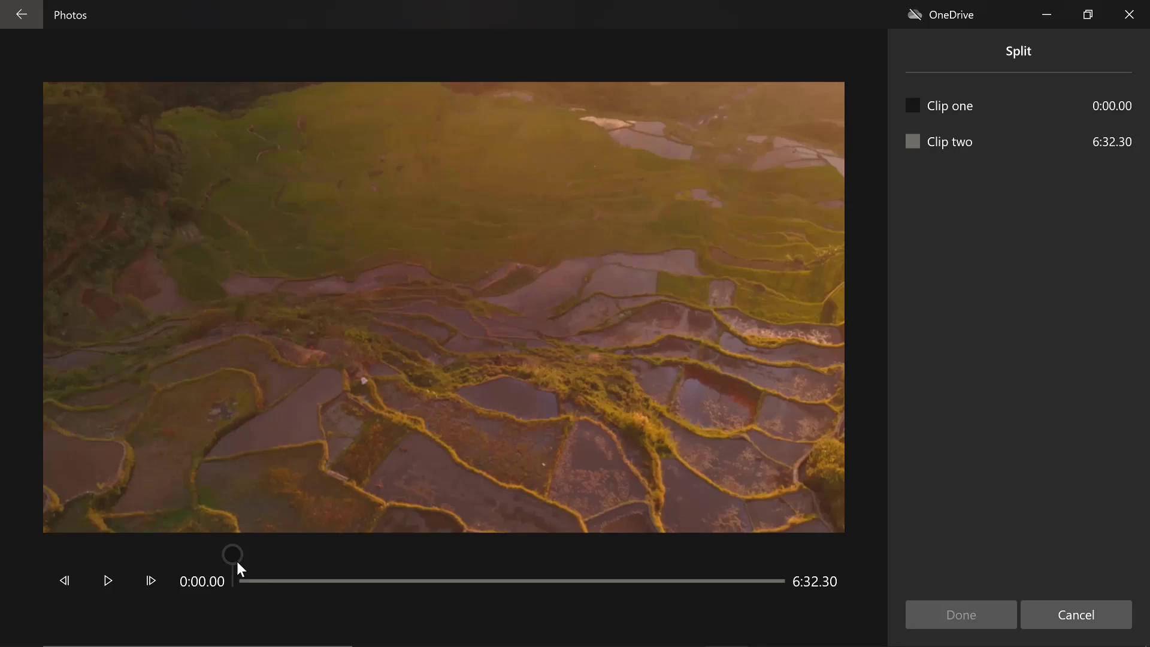
left_click_drag(236, 567, 404, 603)
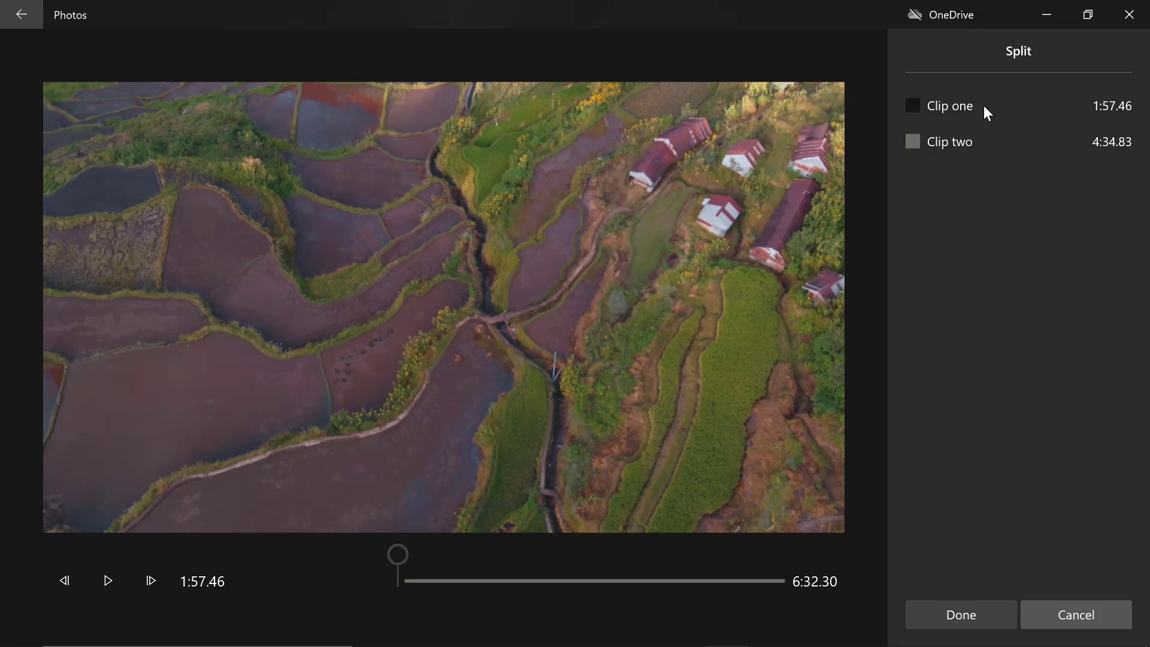
left_click(954, 615)
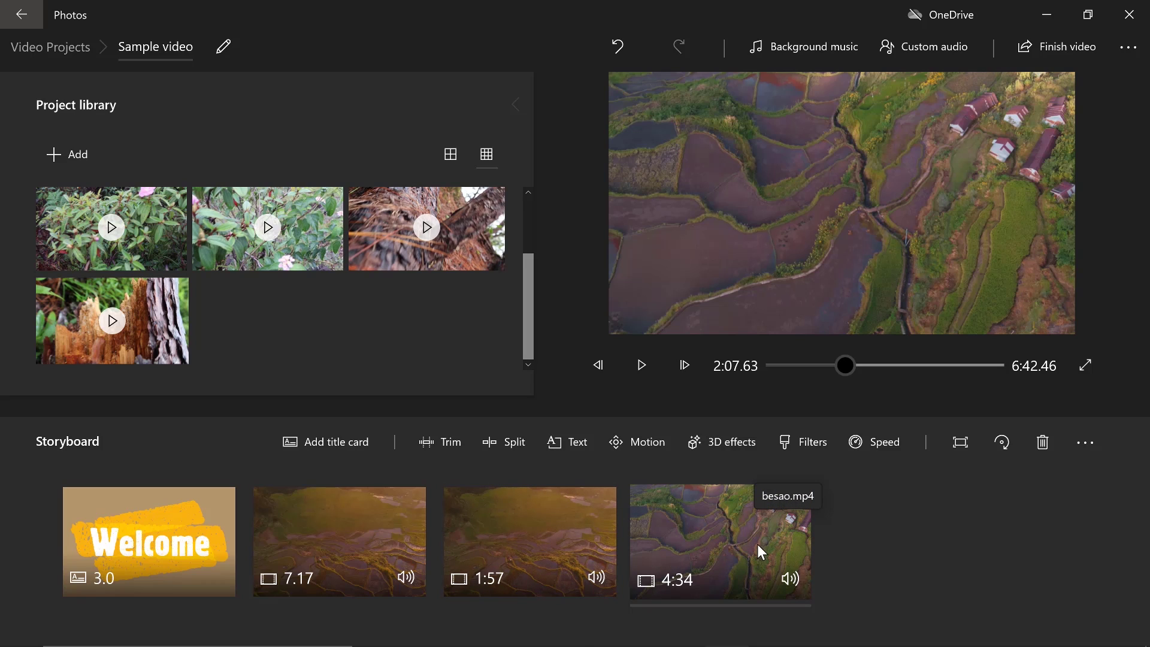
left_click(799, 499)
left_click(600, 501)
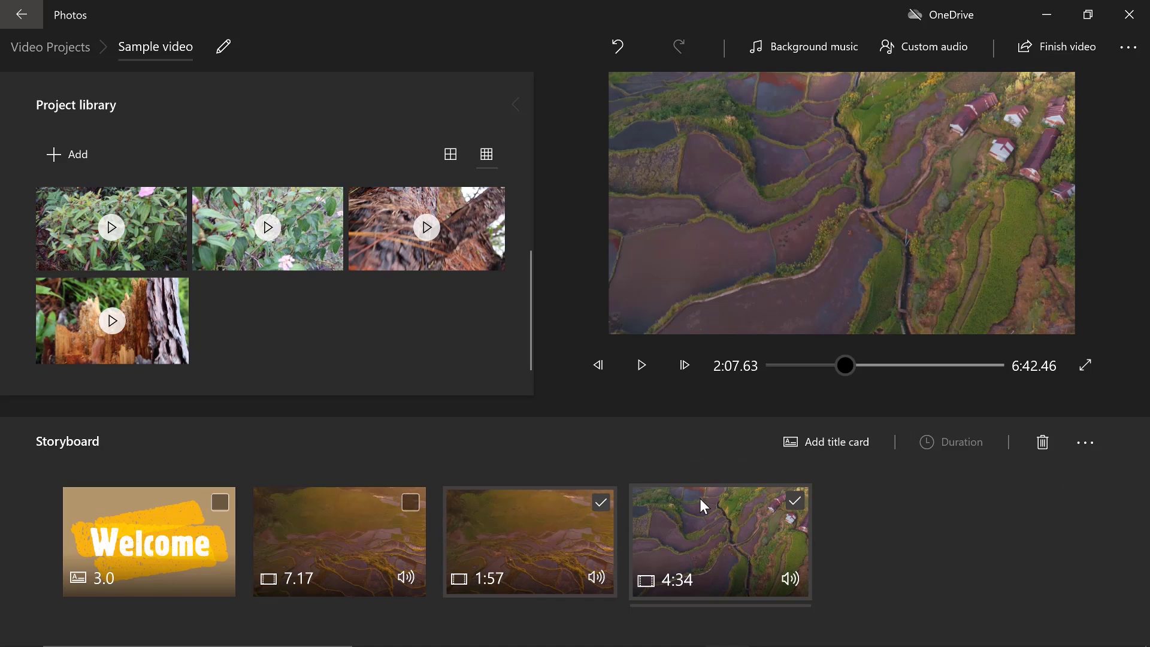
left_click(1043, 444)
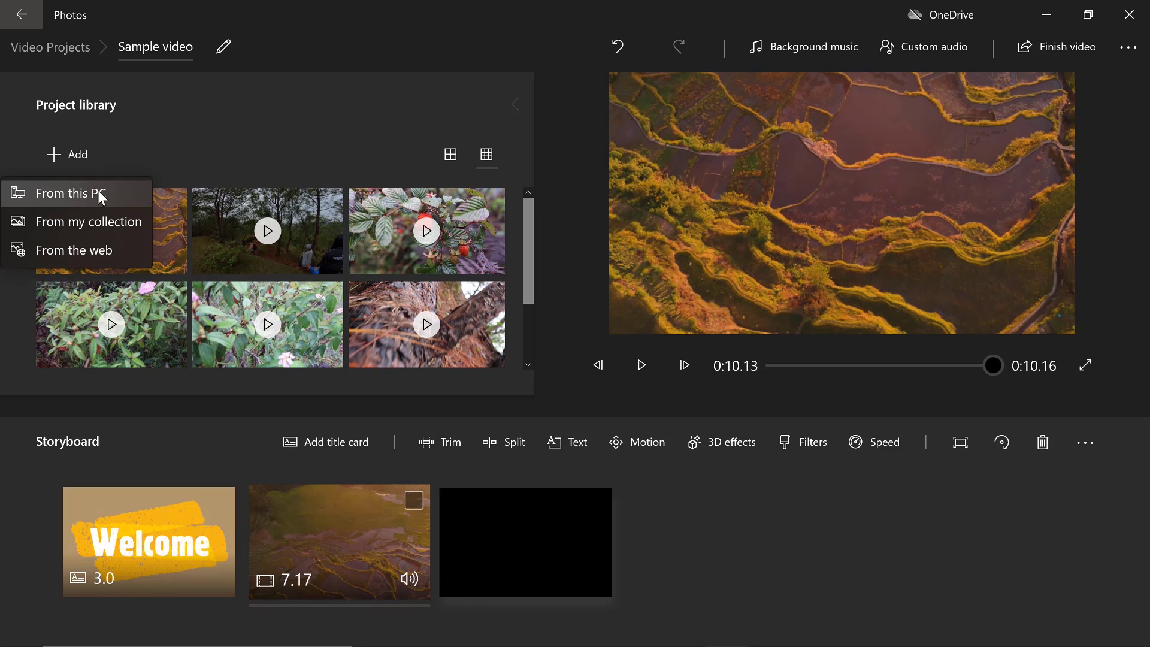
Import the drone video production ID_3764259 from Documents > Copywrightfreevideo.
left_click(125, 189)
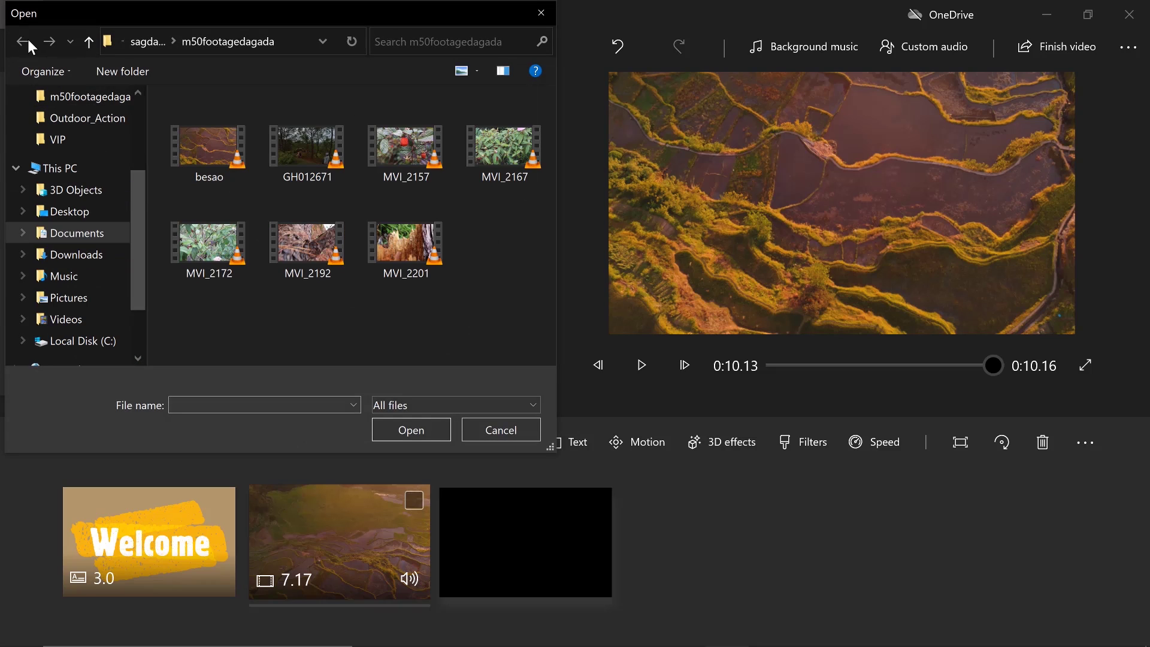
left_click(83, 232)
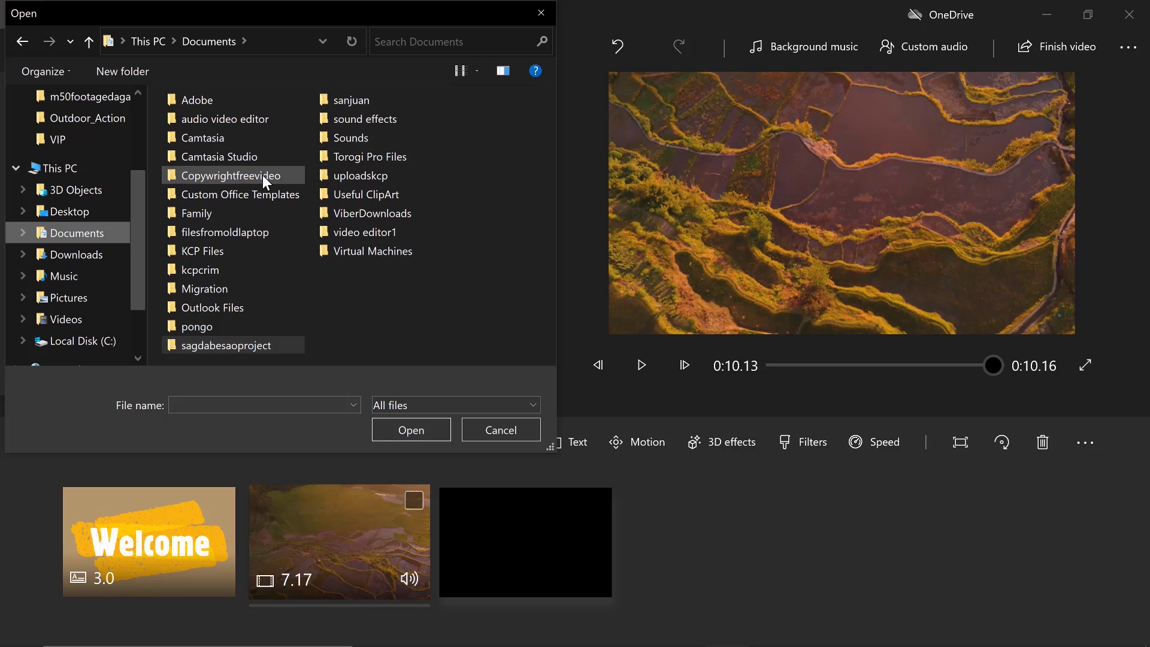
left_click(247, 173)
double_click(247, 173)
left_click(197, 140)
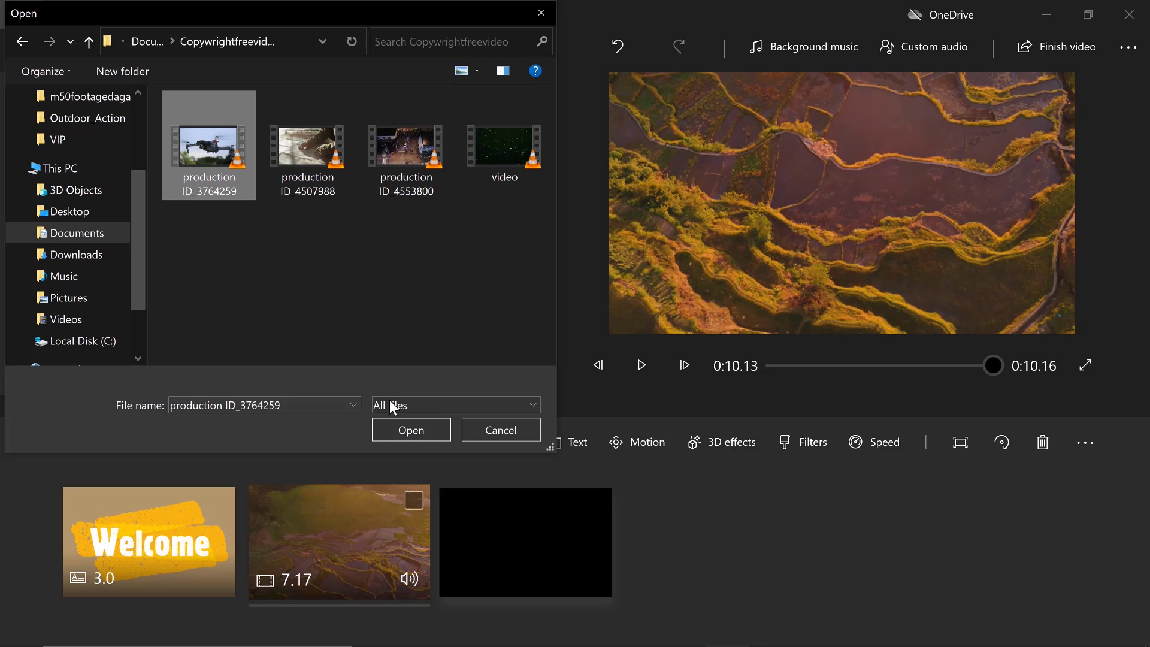
left_click(411, 431)
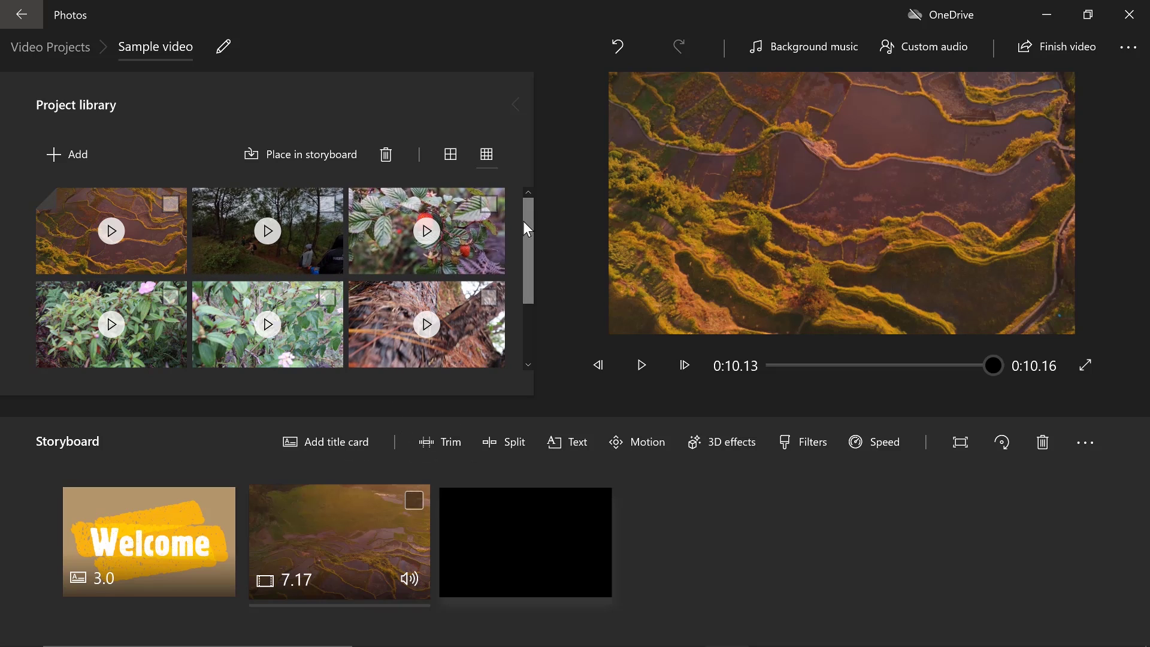
left_click_drag(522, 222, 531, 310)
Place the drone clip before the terrace clip and preview it.
left_click_drag(310, 314, 558, 569)
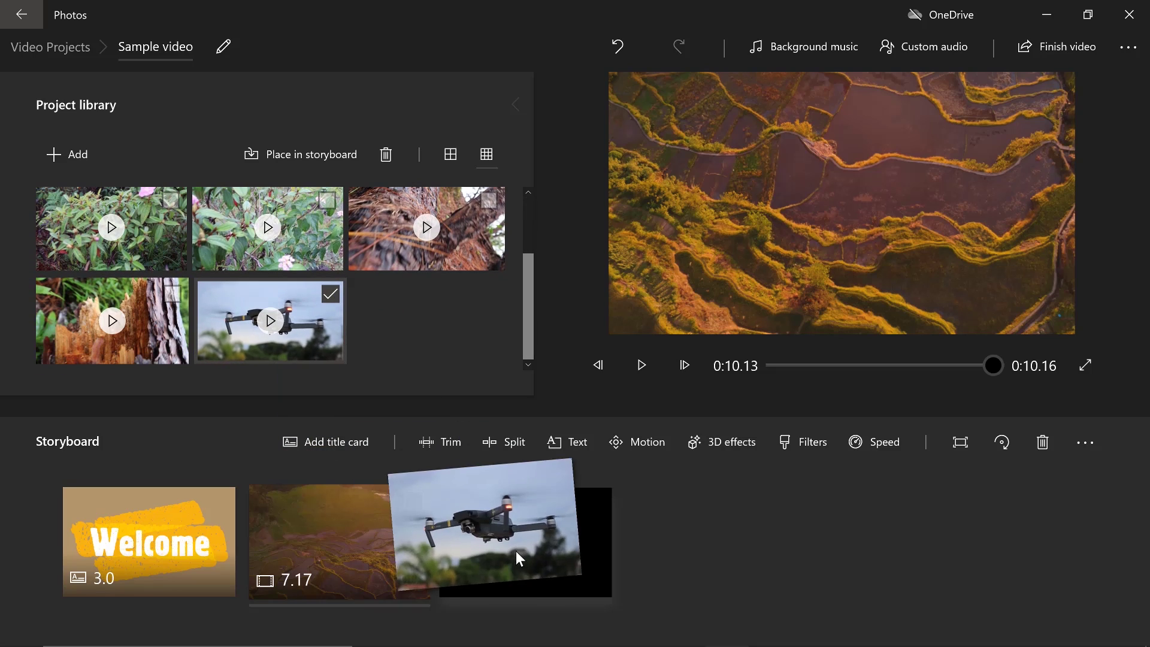
left_click_drag(418, 552, 547, 573)
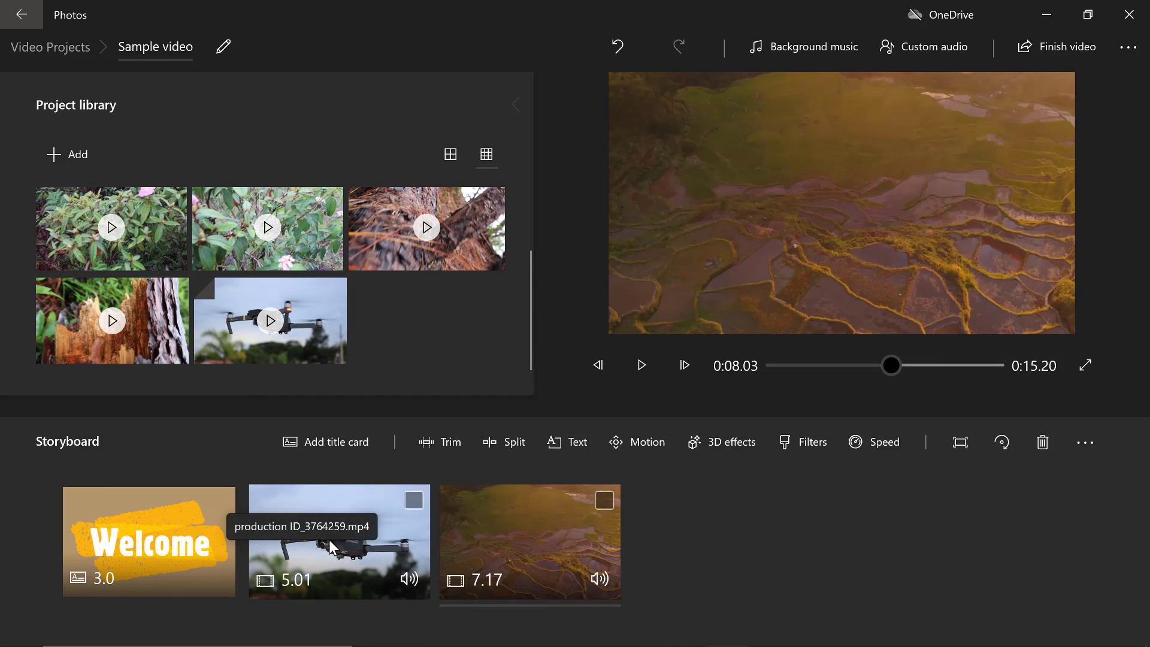
mouse_move(346, 542)
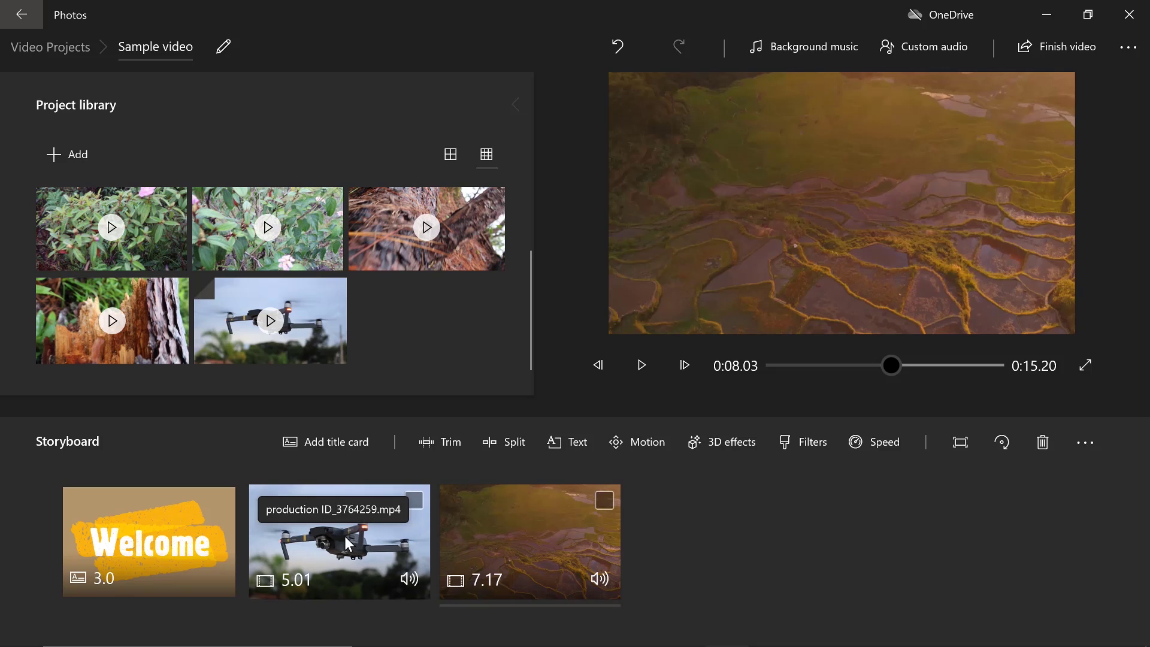
left_click(396, 556)
left_click(641, 364)
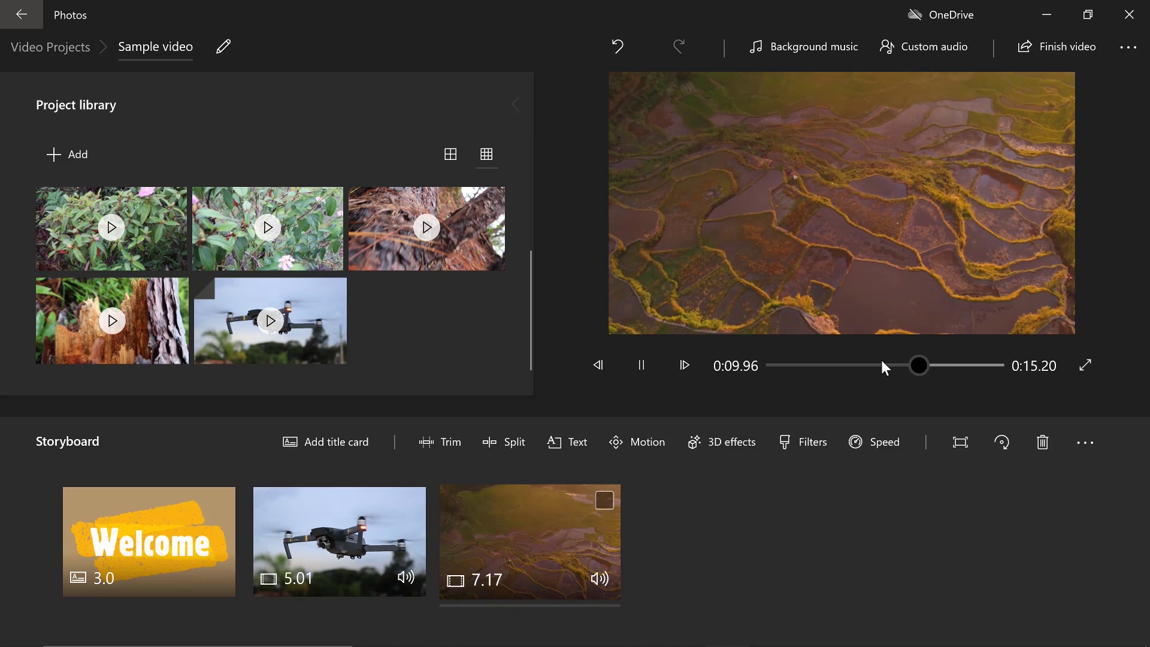
left_click(643, 364)
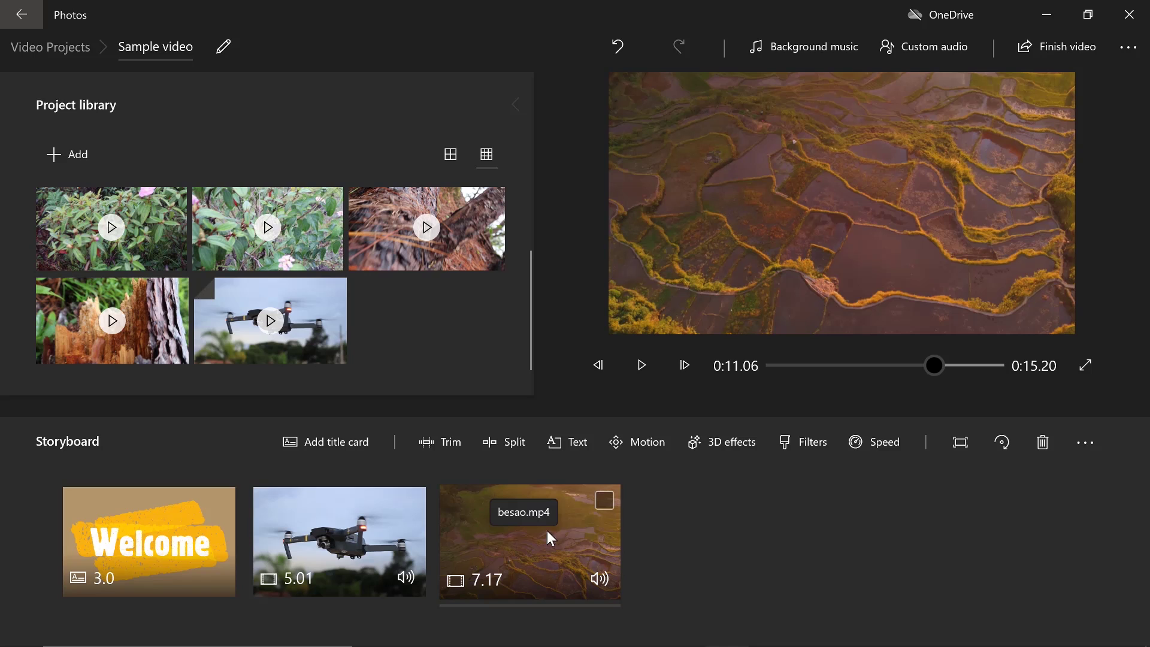
scroll(535, 269, "up", 2)
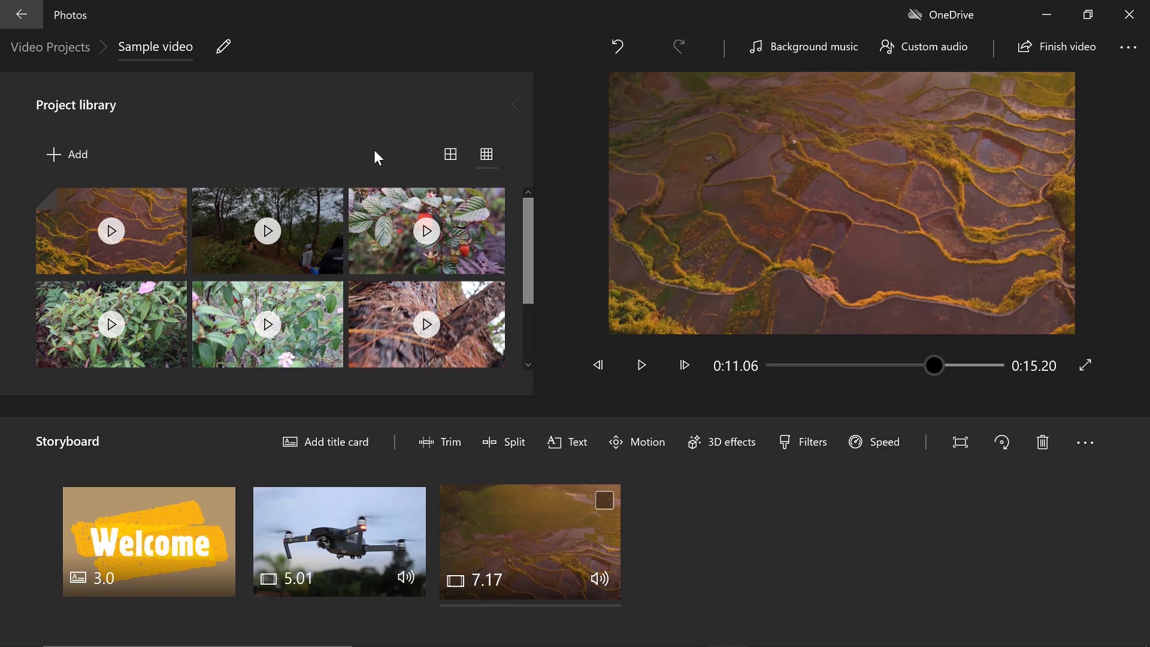
Import the map-reading video production ID_4507988 from this PC.
left_click(71, 167)
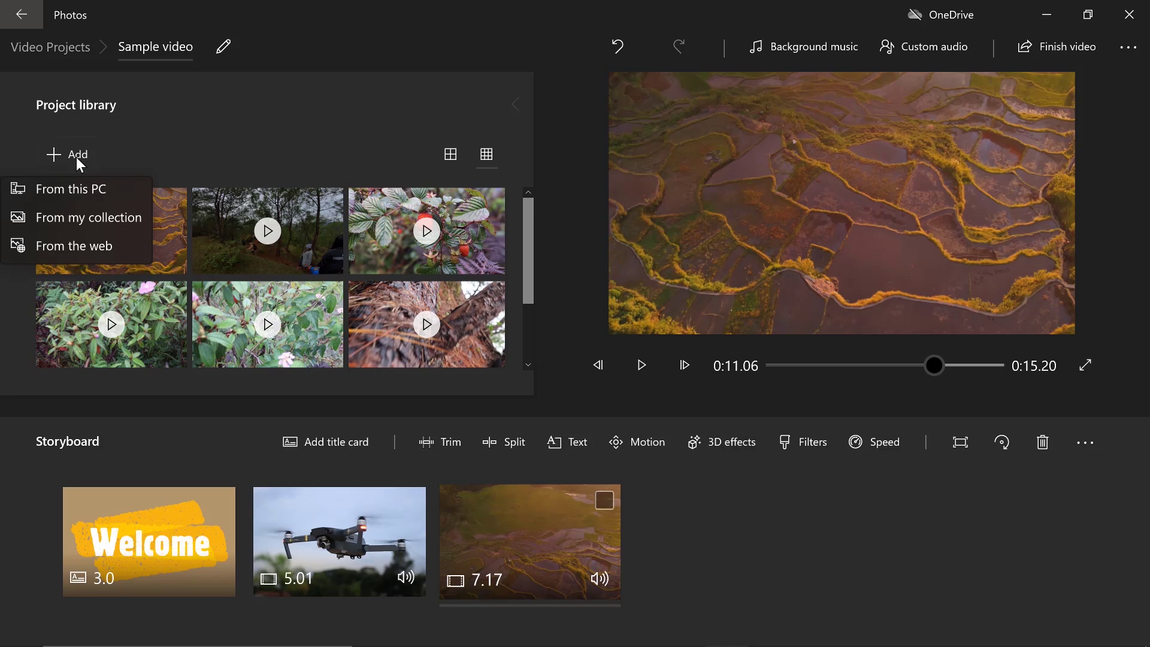
left_click(139, 222)
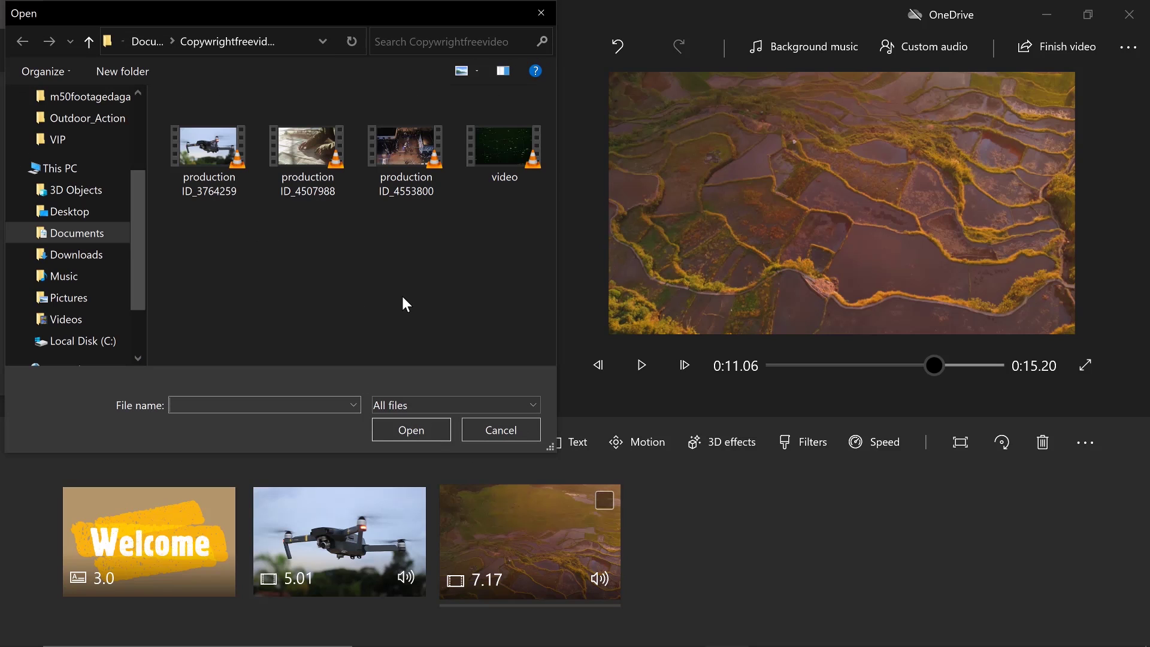
left_click(309, 150)
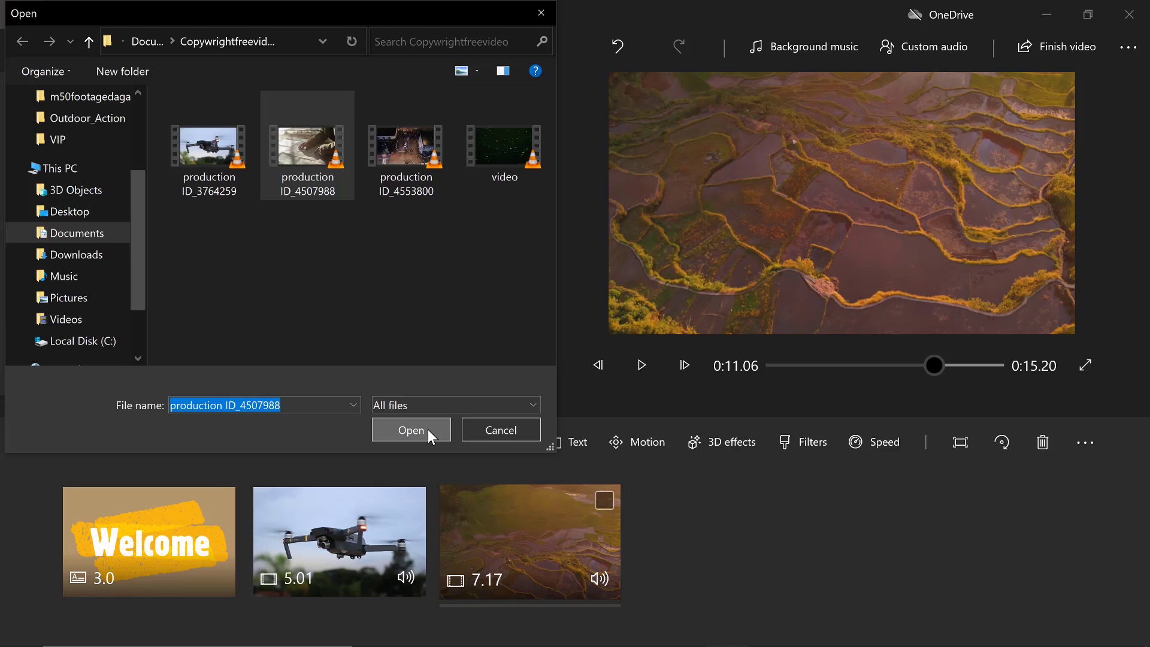
left_click(410, 429)
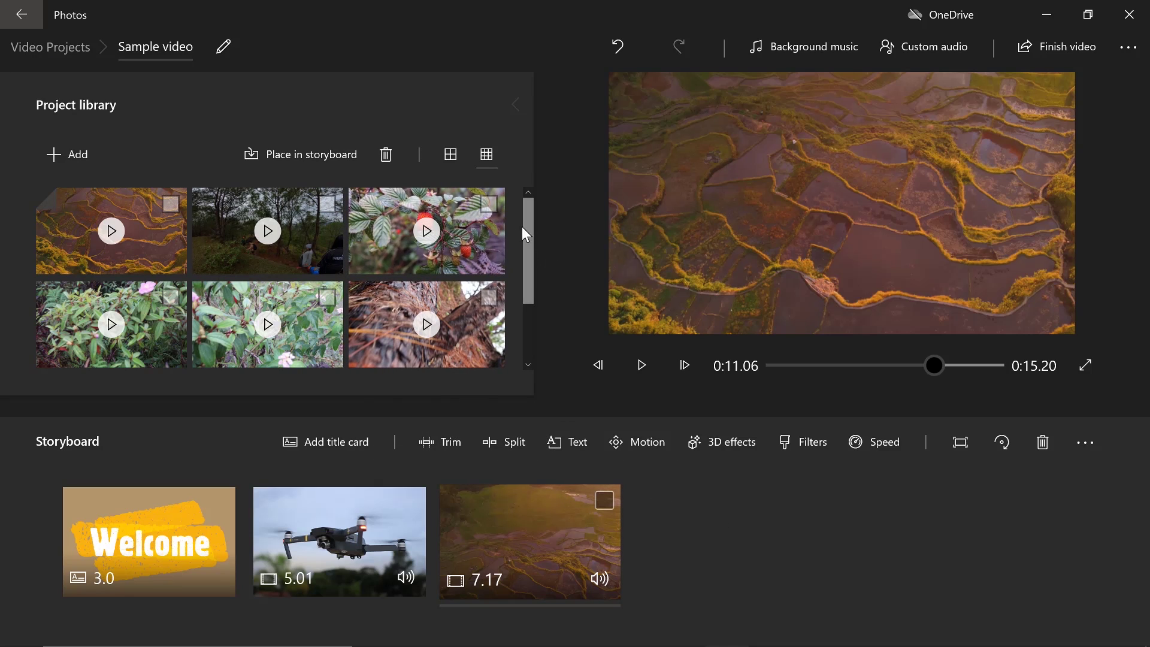
left_click_drag(530, 269, 532, 333)
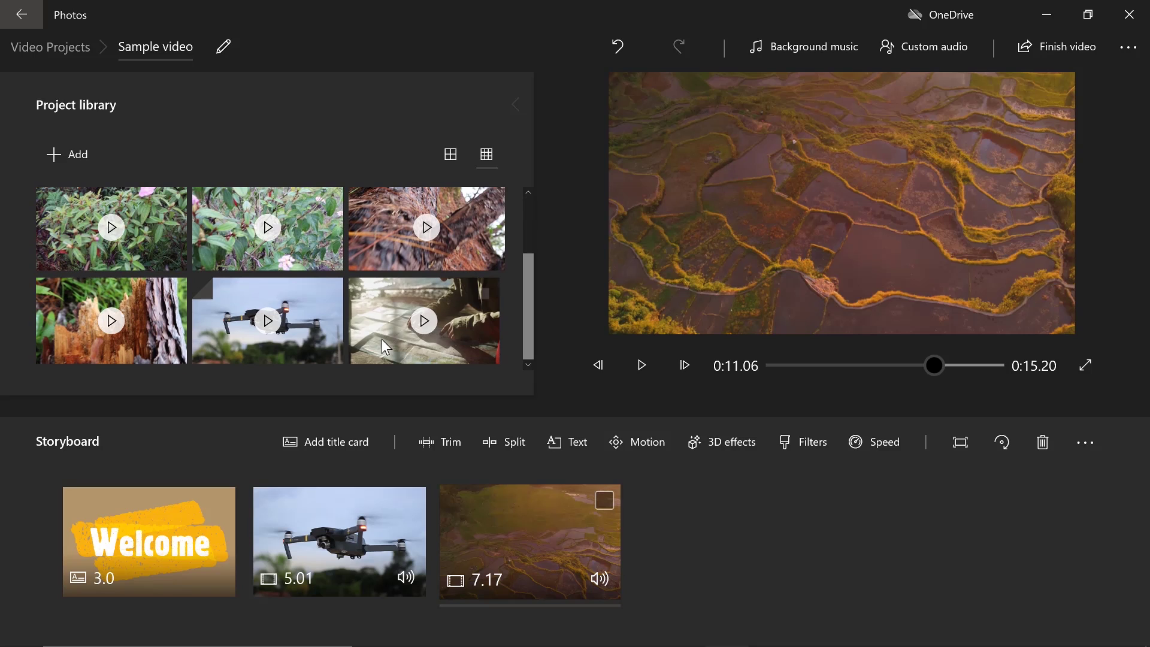
Append the map clip to the storyboard's end and play the video from the start.
left_click_drag(382, 339, 754, 560)
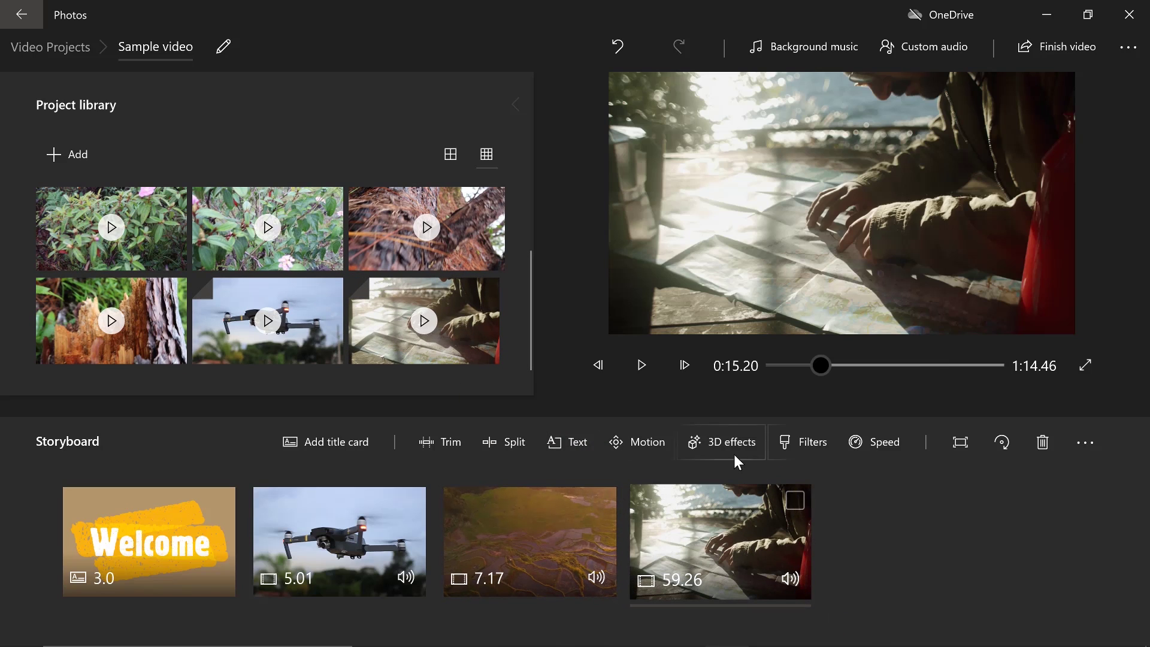
left_click(642, 365)
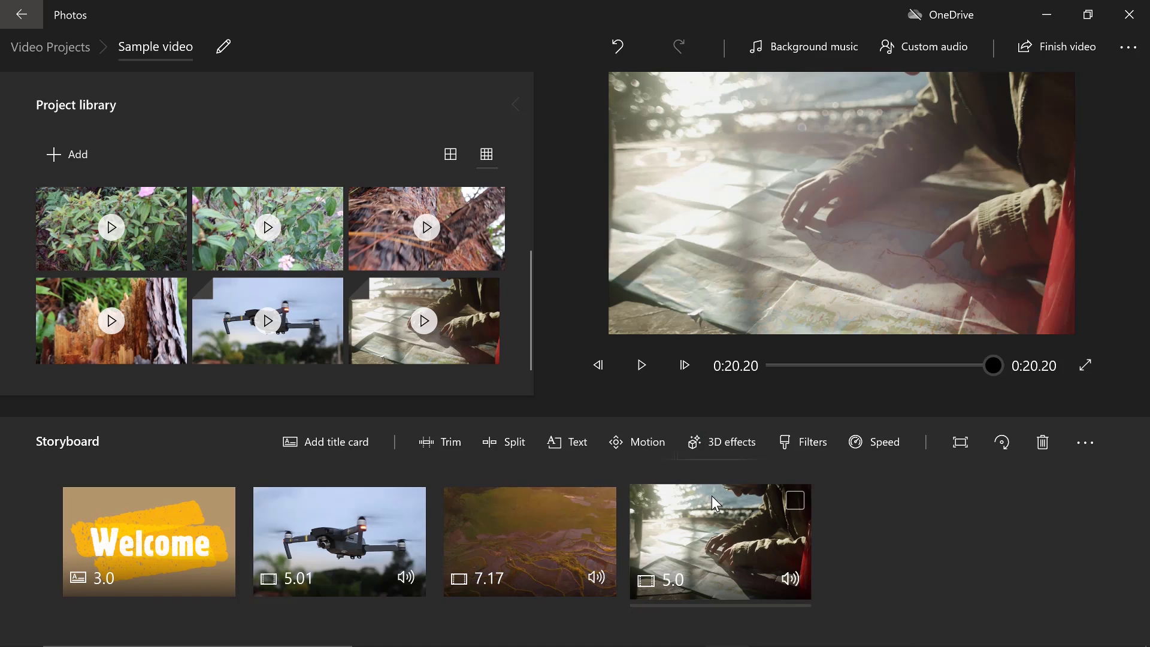
left_click(640, 365)
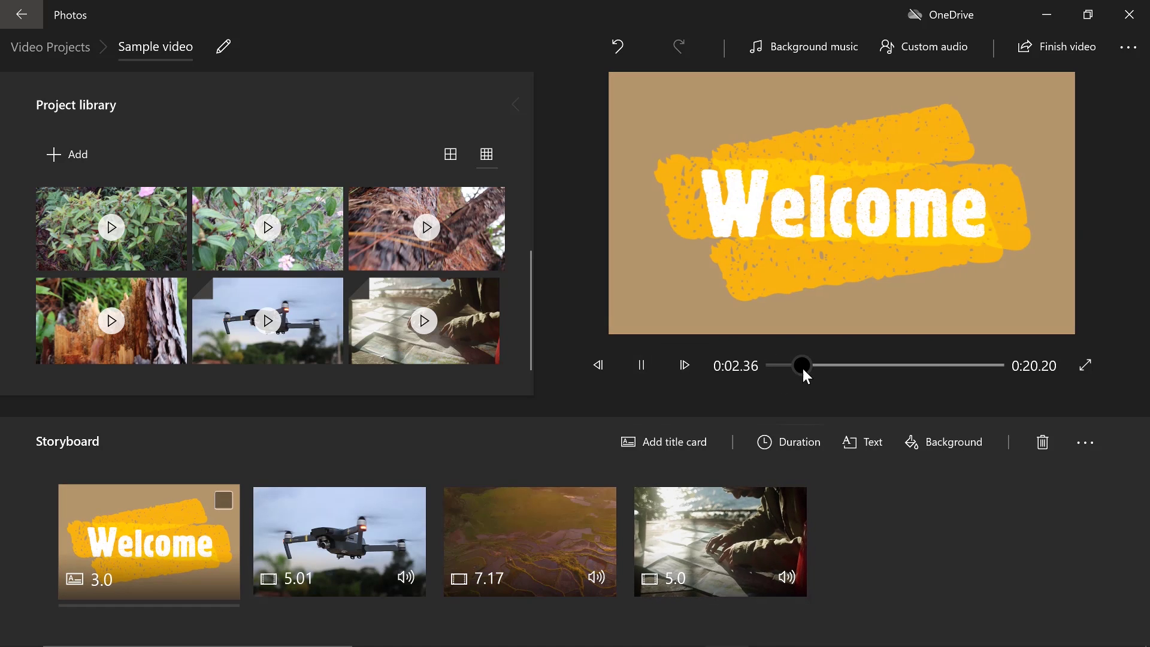
left_click_drag(803, 369, 988, 387)
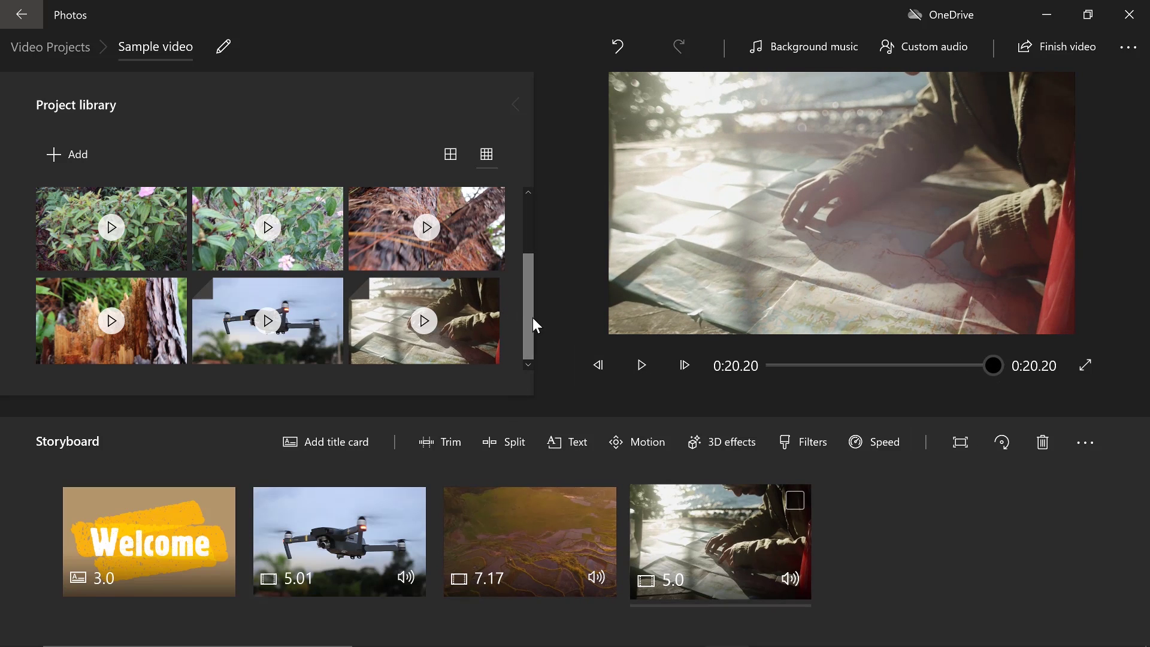
left_click_drag(528, 301, 540, 204)
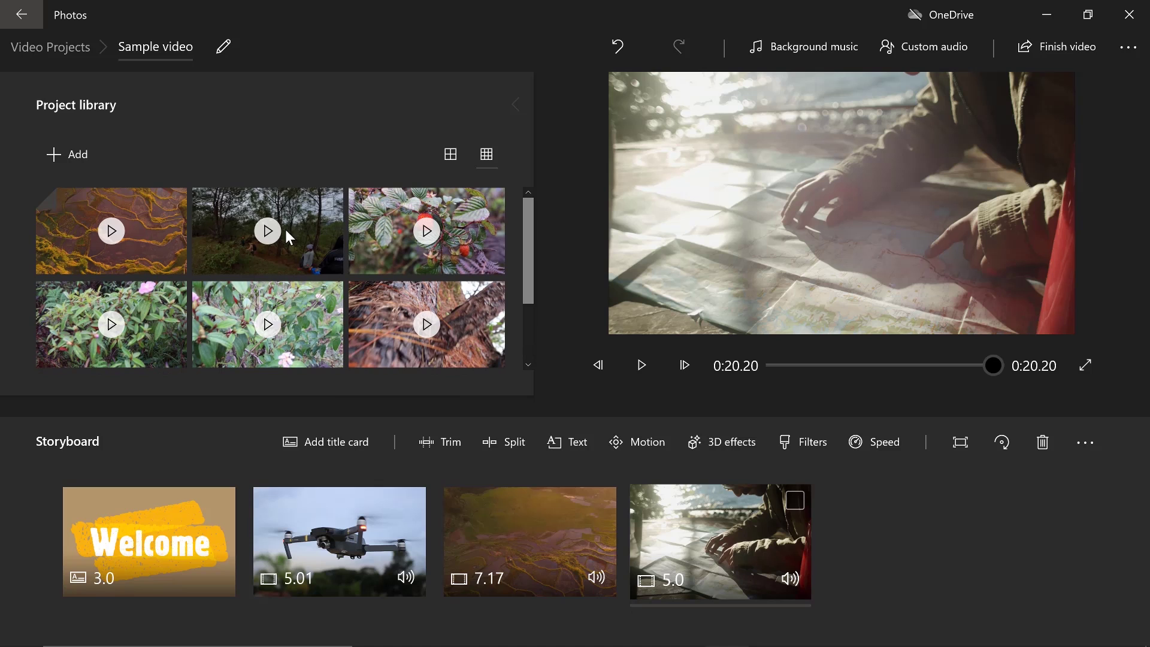
mouse_move(284, 226)
left_mouse_down()
mouse_move(897, 537)
mouse_move(1002, 547)
left_mouse_up()
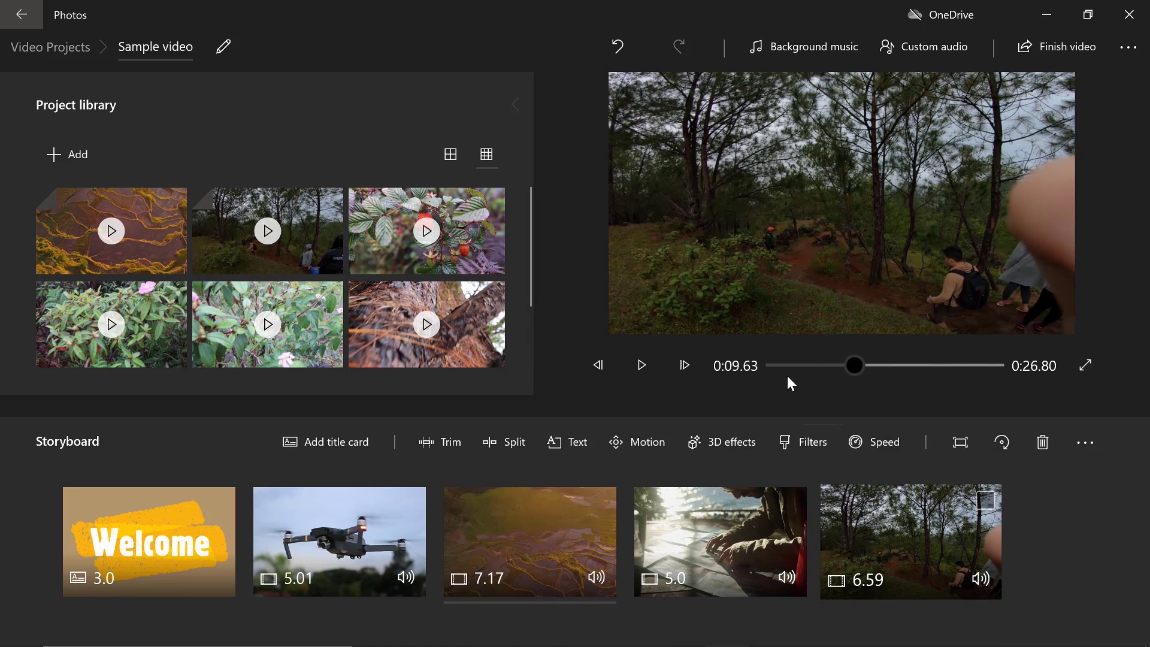
left_click(641, 364)
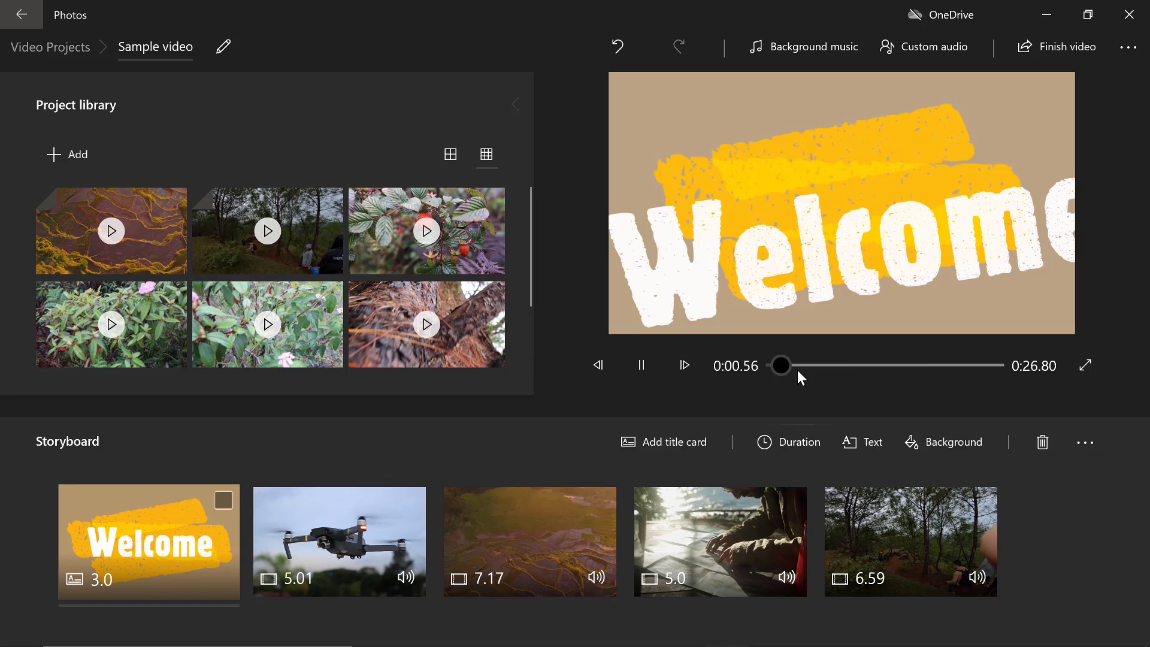
left_click_drag(782, 365, 944, 385)
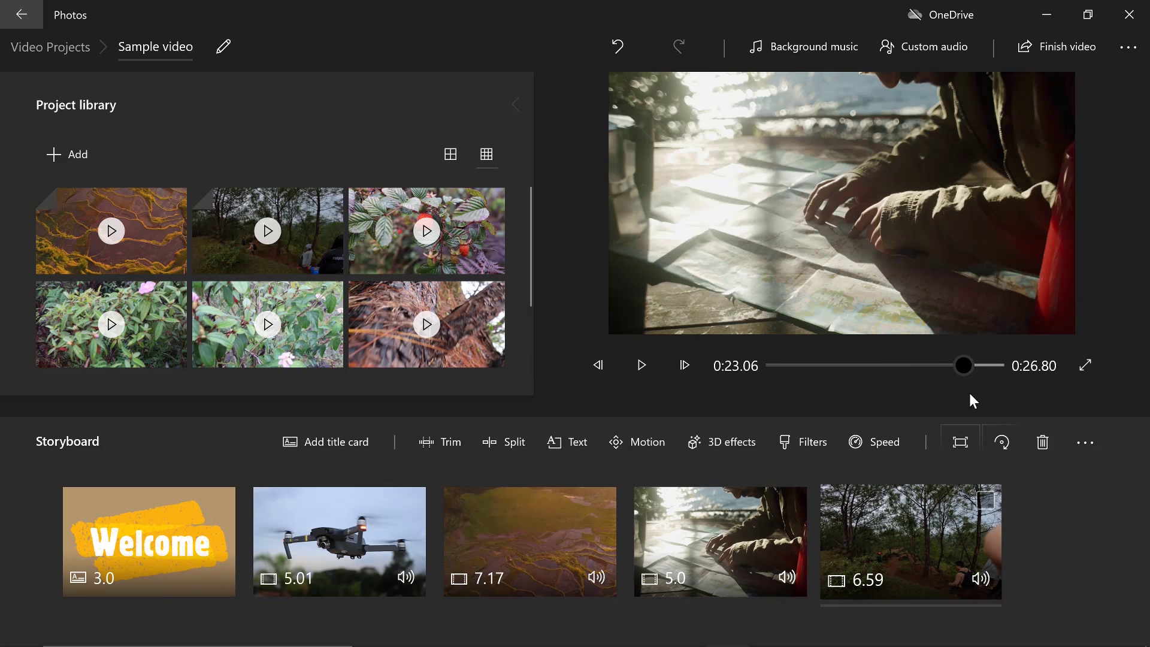
left_click(650, 363)
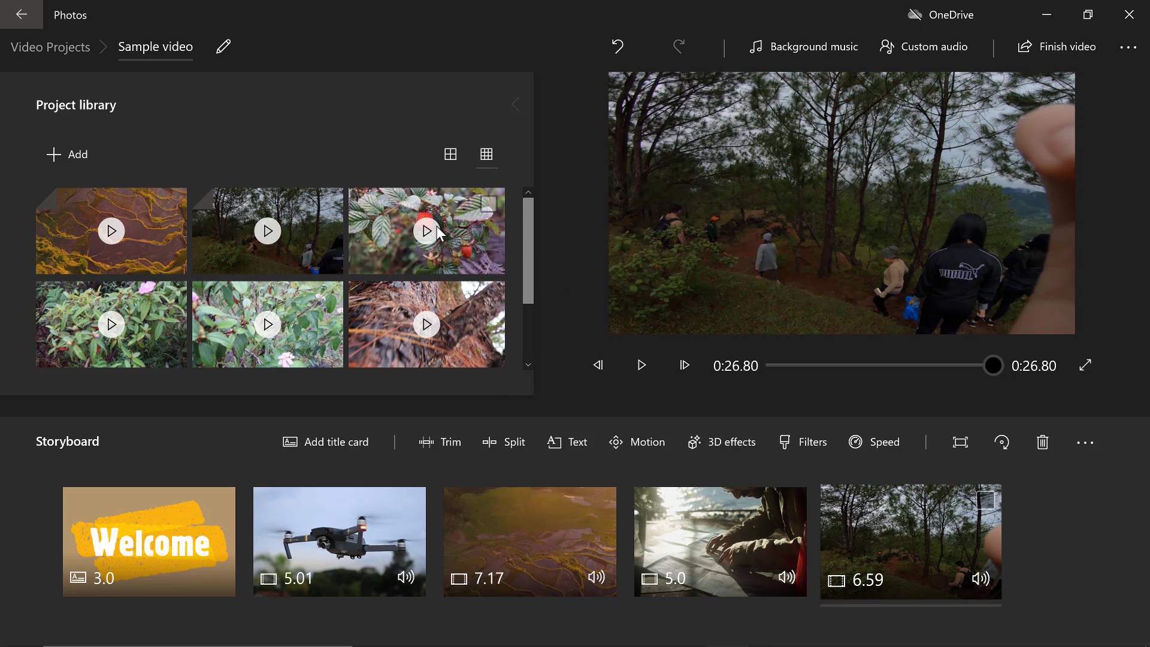
Append the red berry clip and trim both its ends down to about 2.27 seconds.
mouse_move(414, 229)
left_mouse_down()
mouse_move(1061, 514)
mouse_move(1005, 561)
left_mouse_up()
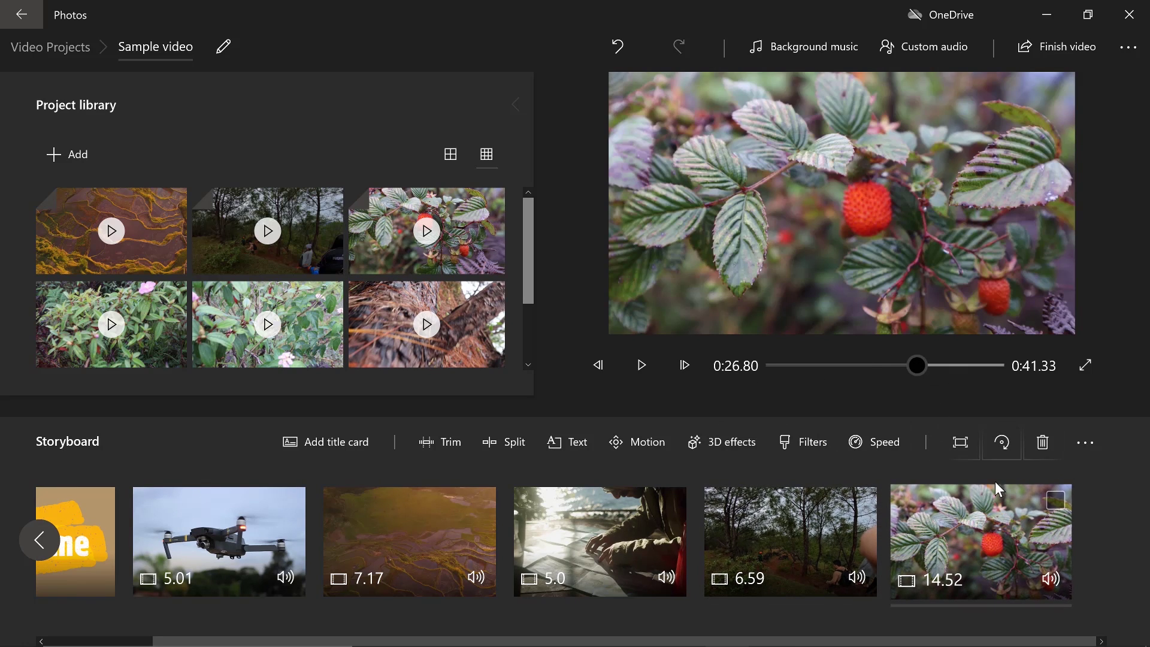
left_click(441, 440)
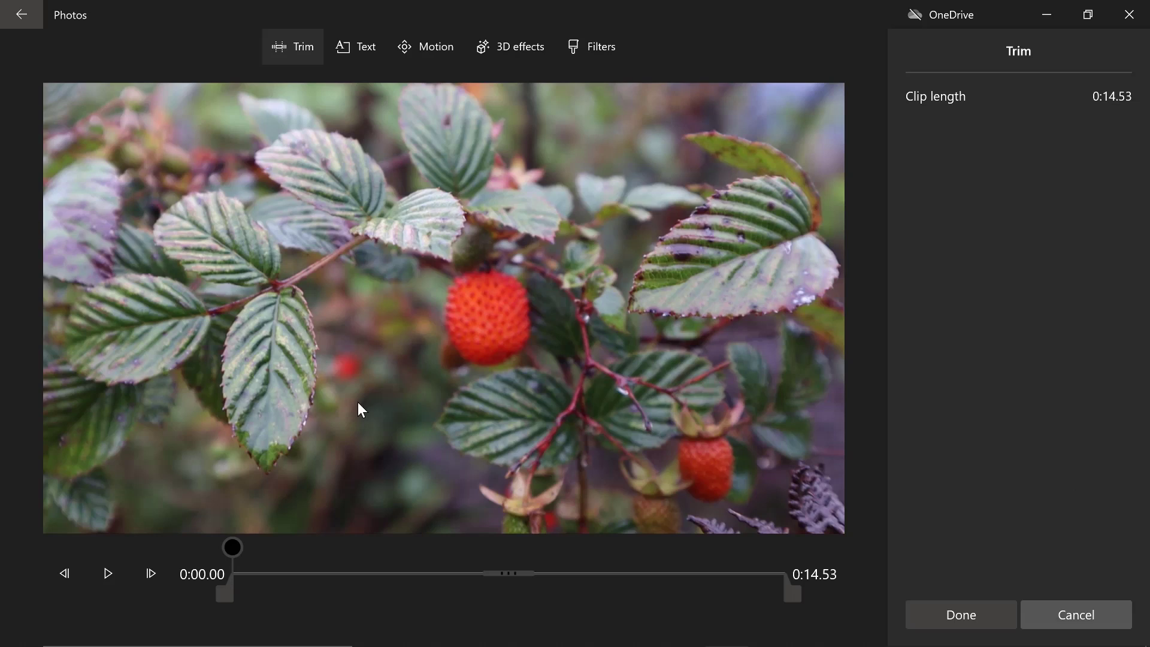
left_click_drag(255, 600, 382, 619)
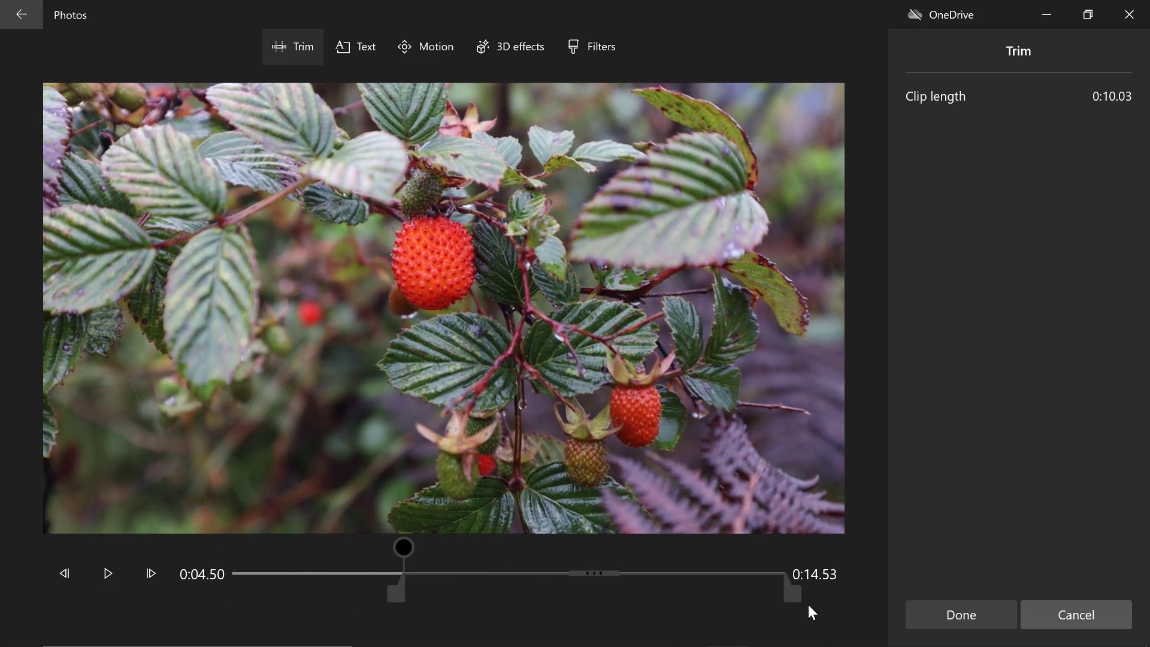
mouse_move(792, 596)
left_mouse_down()
mouse_move(472, 599)
mouse_move(495, 601)
left_mouse_up()
left_click(980, 618)
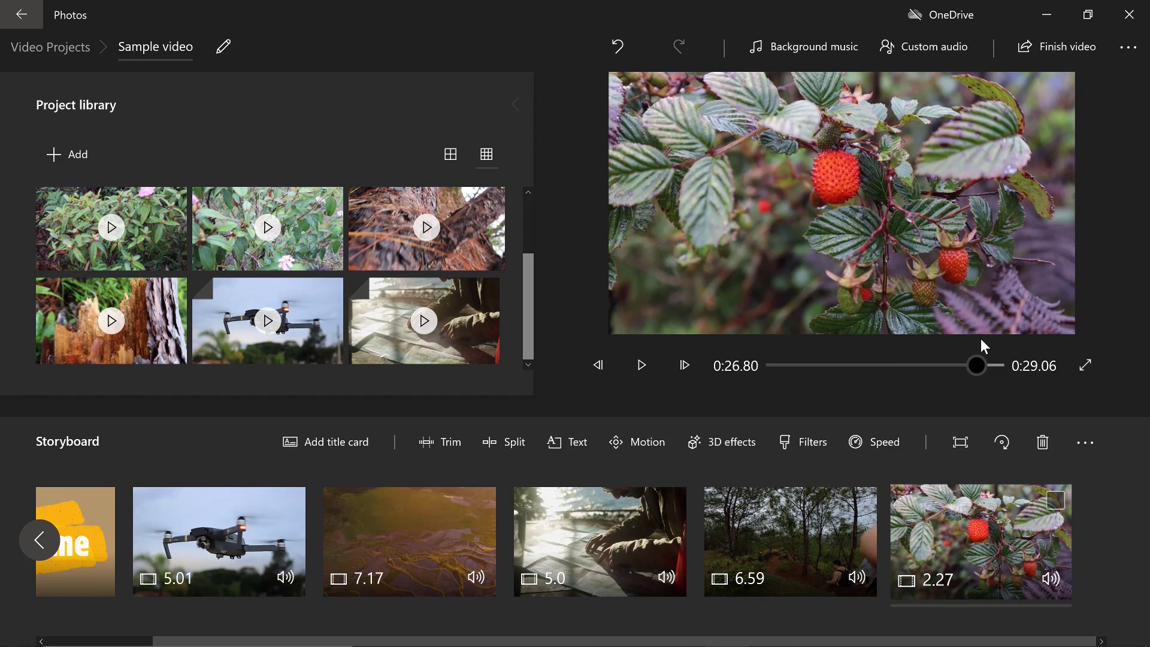
left_click(639, 366)
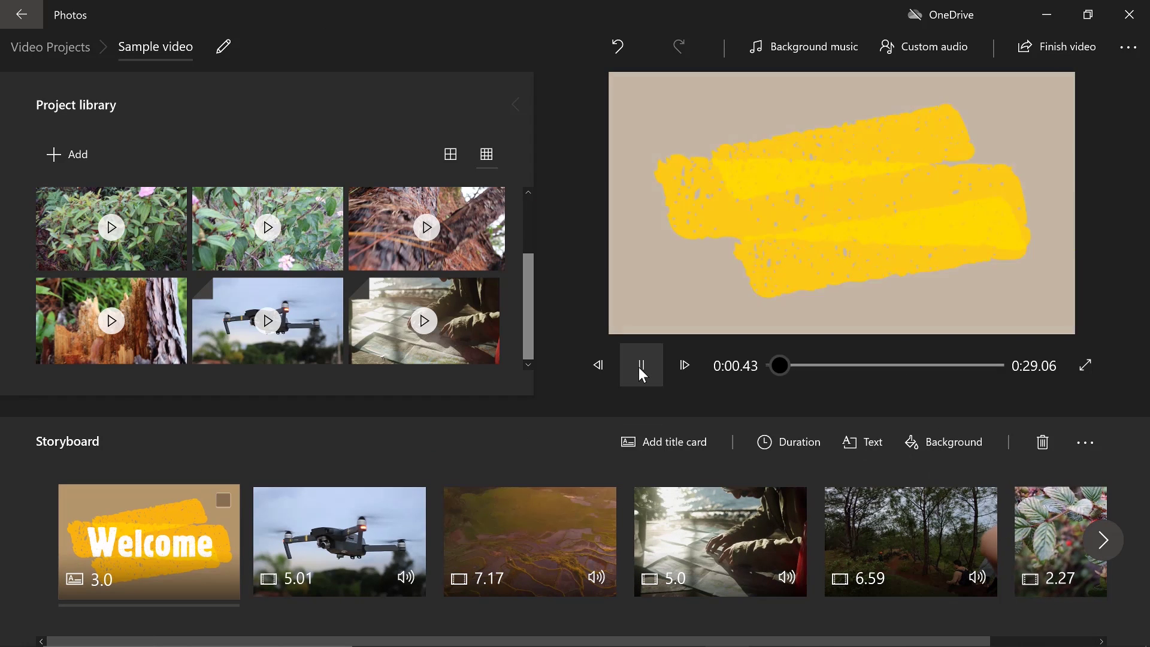
mouse_move(788, 364)
left_mouse_down()
mouse_move(980, 388)
mouse_move(1008, 407)
left_mouse_up()
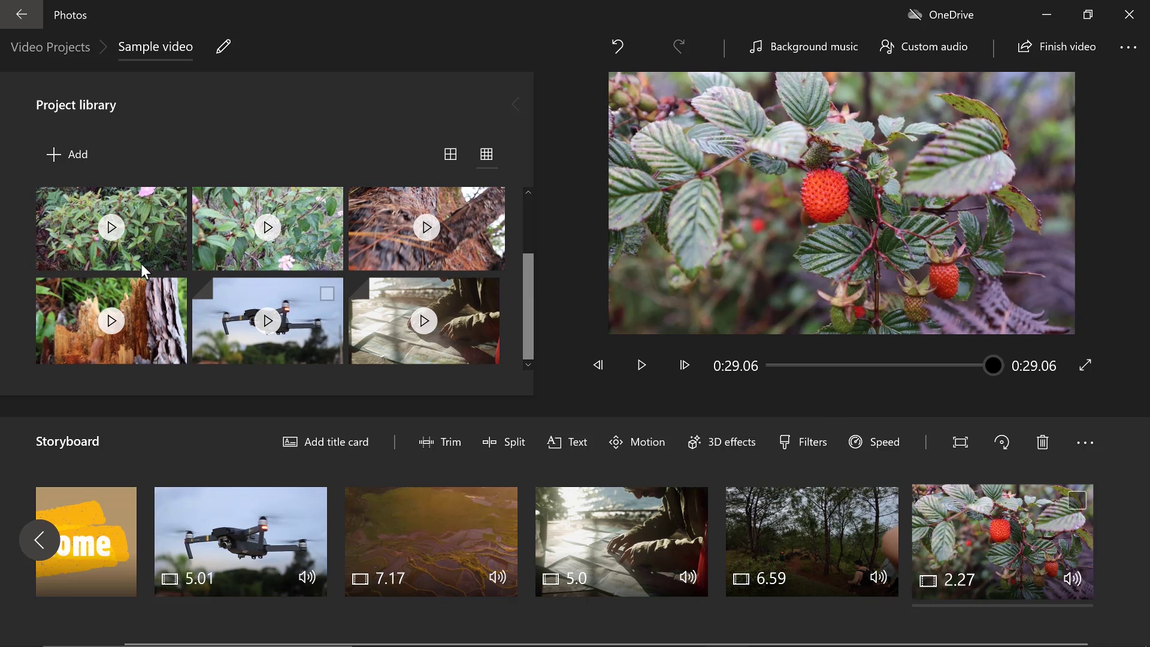
Append the pink flower clip and then the tree-stump clip to the storyboard.
mouse_move(300, 235)
left_mouse_down()
mouse_move(1054, 572)
mouse_move(1013, 572)
left_mouse_up()
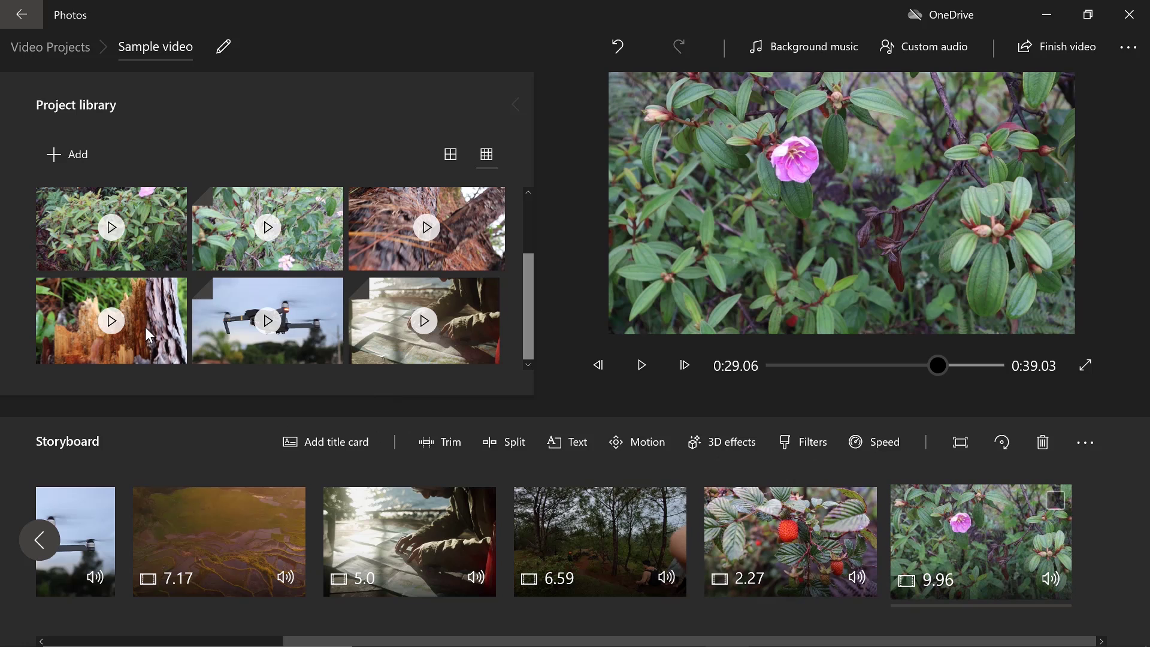
left_click_drag(145, 327, 998, 574)
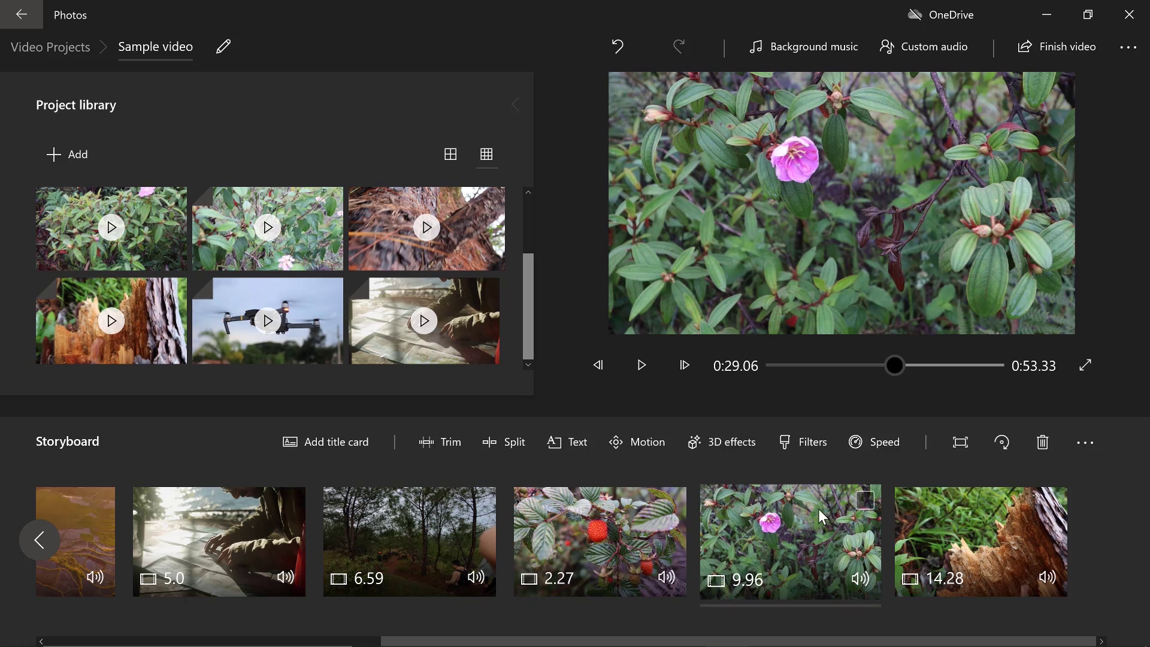
left_click_drag(893, 363, 895, 363)
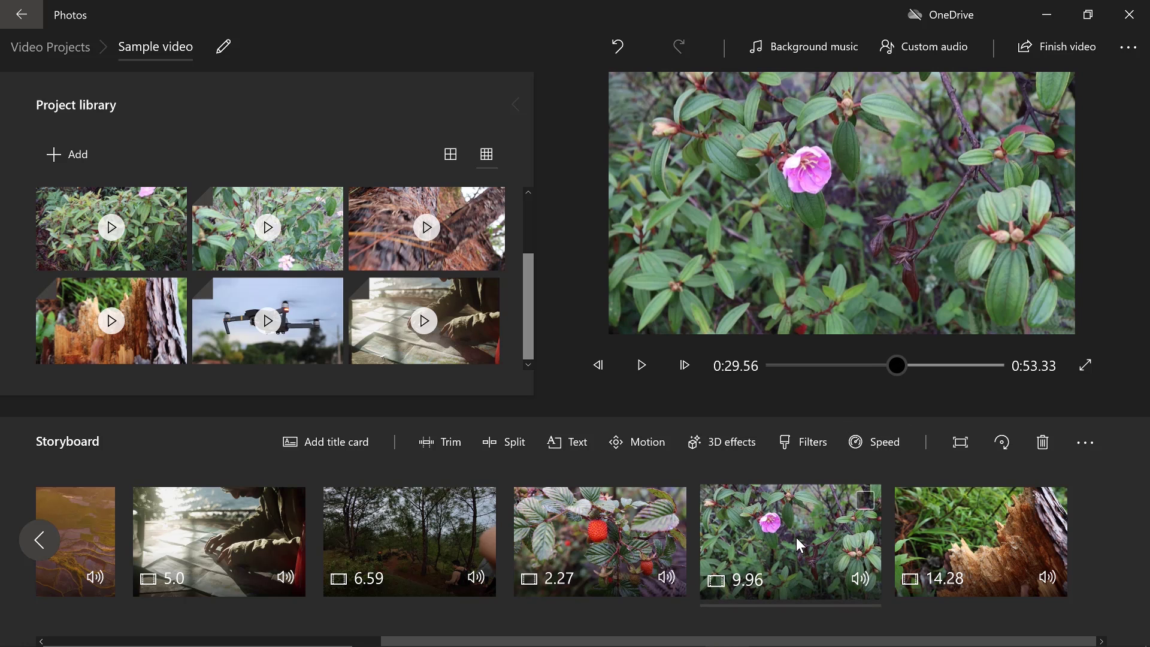
Trim the pink flower clip to about 1.13 seconds.
left_click(437, 435)
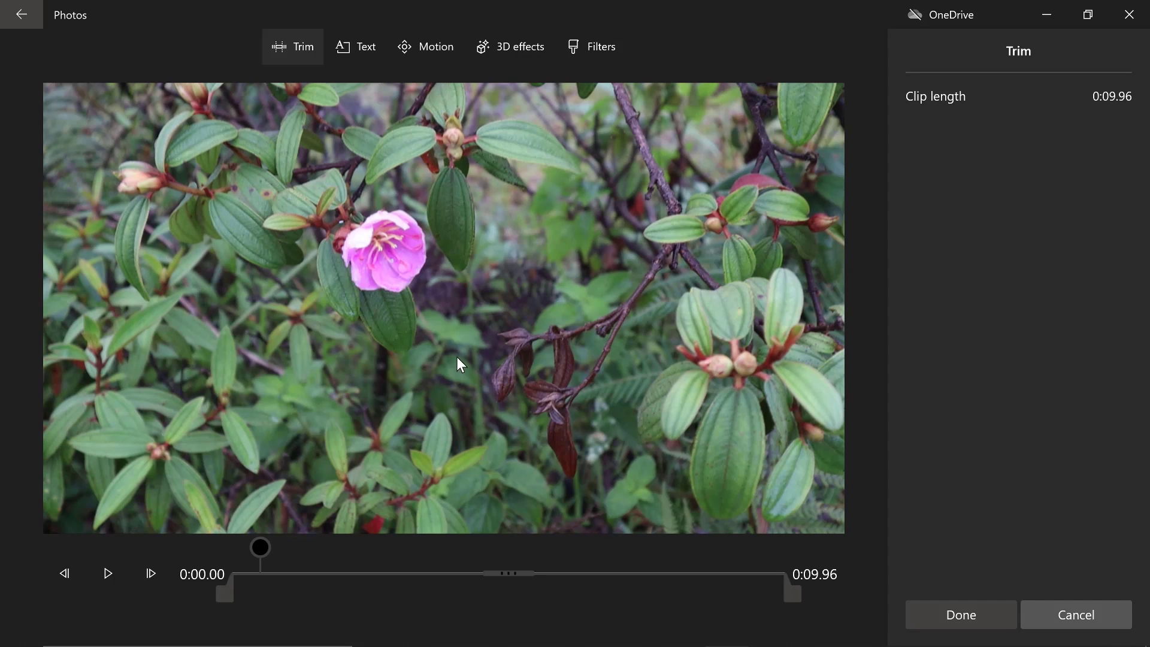
left_click_drag(793, 593, 685, 593)
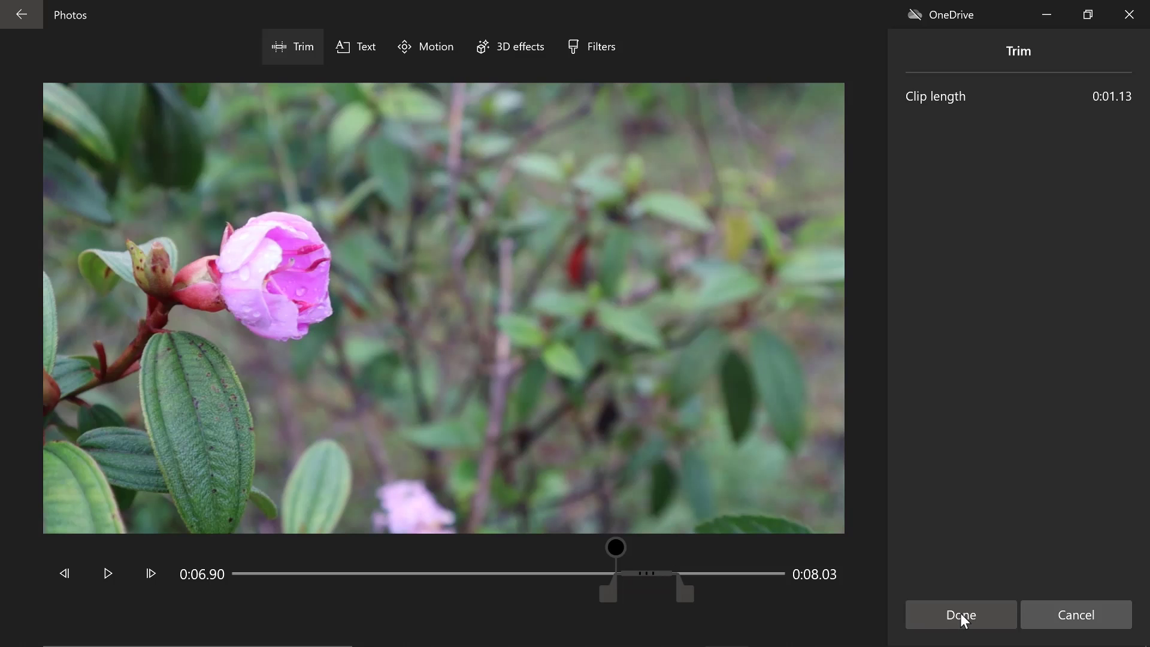
left_click(949, 615)
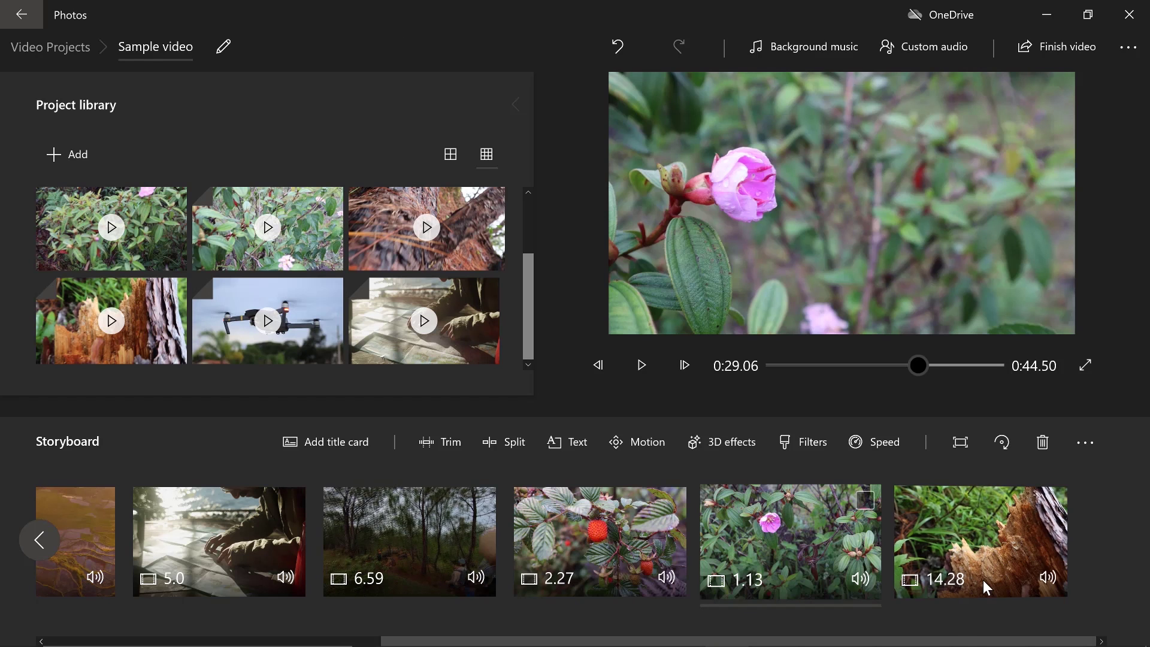
Trim the tree-stump clip from 14.28 seconds to its last 2.27 seconds.
left_click(978, 557)
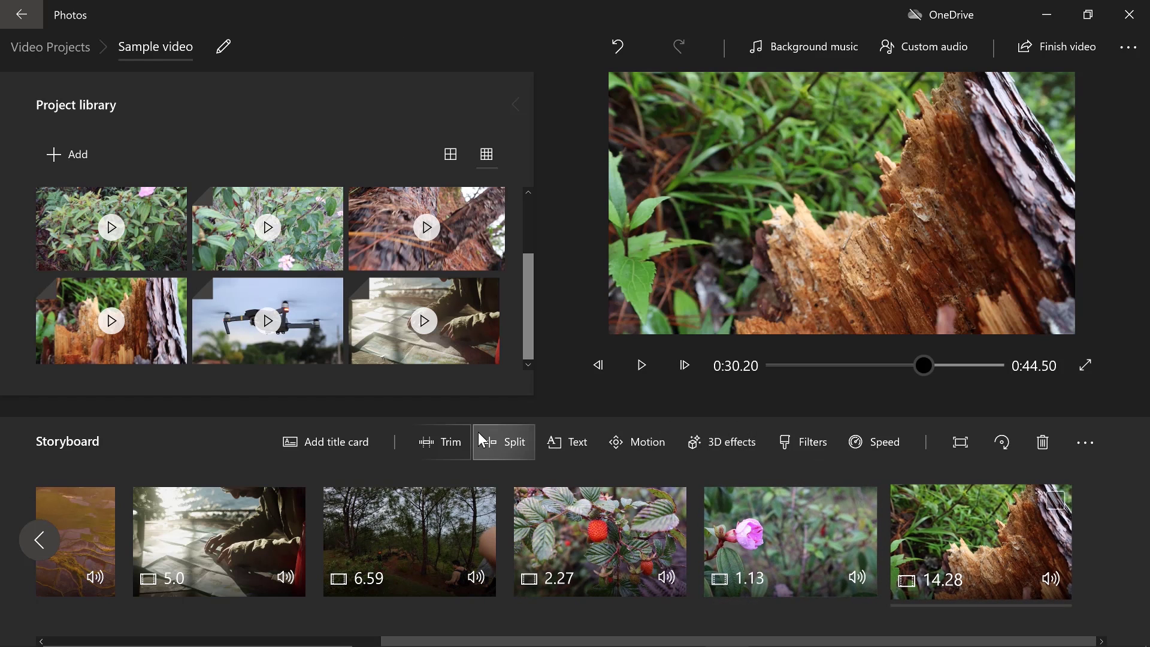
left_click(442, 439)
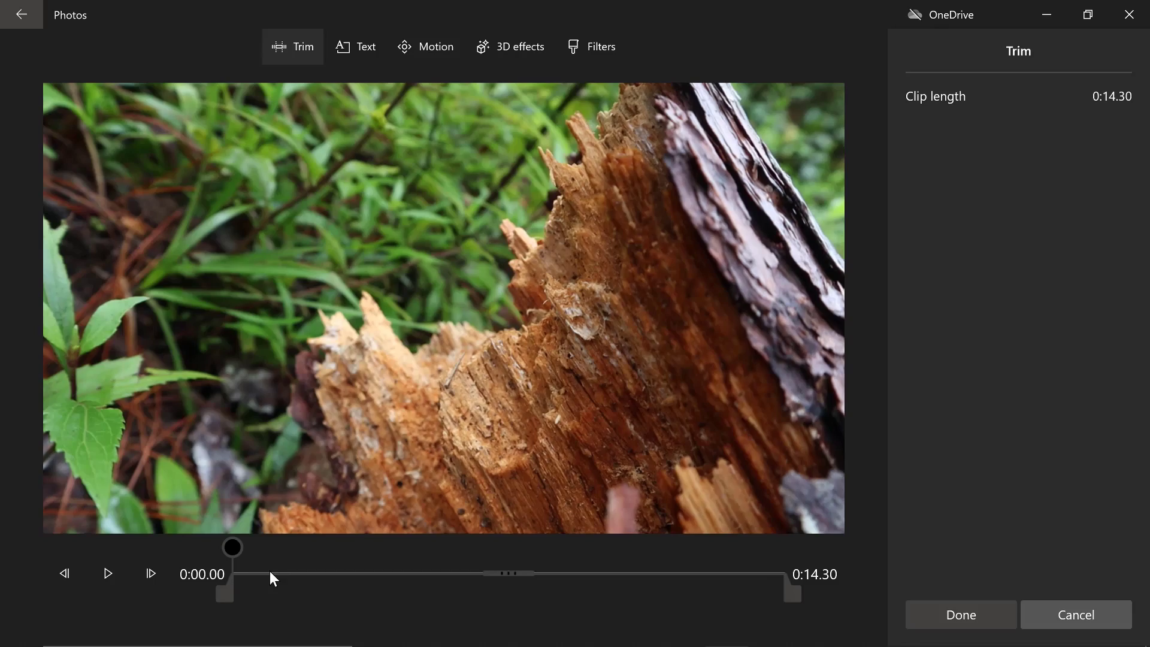
left_click_drag(252, 590, 674, 614)
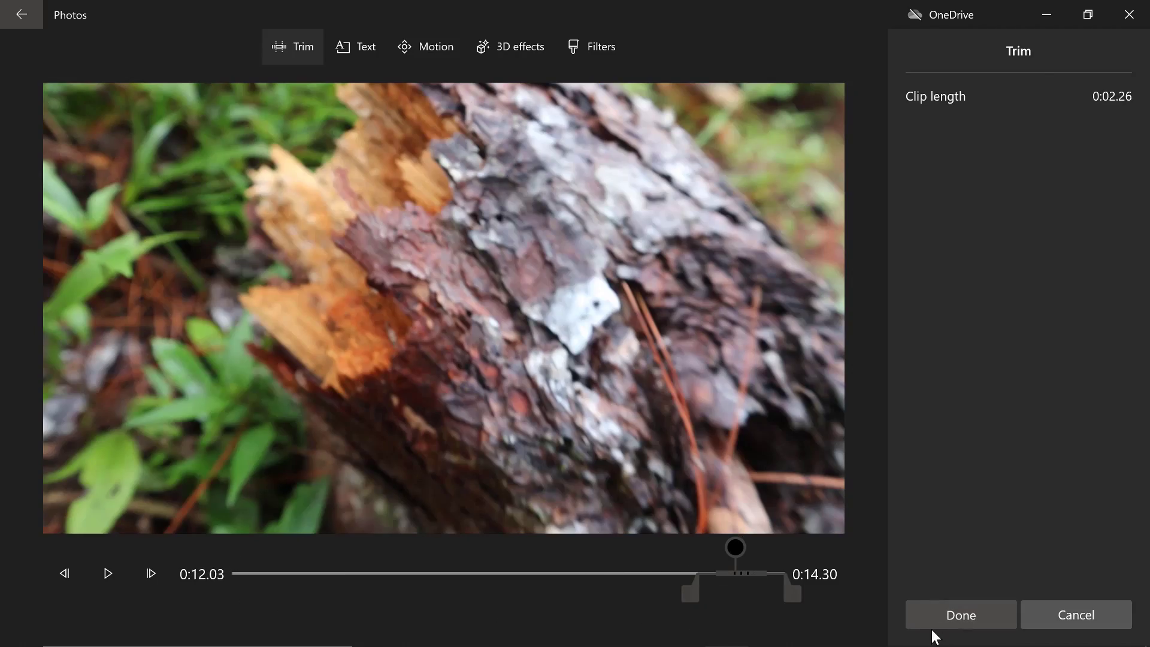
left_click(960, 614)
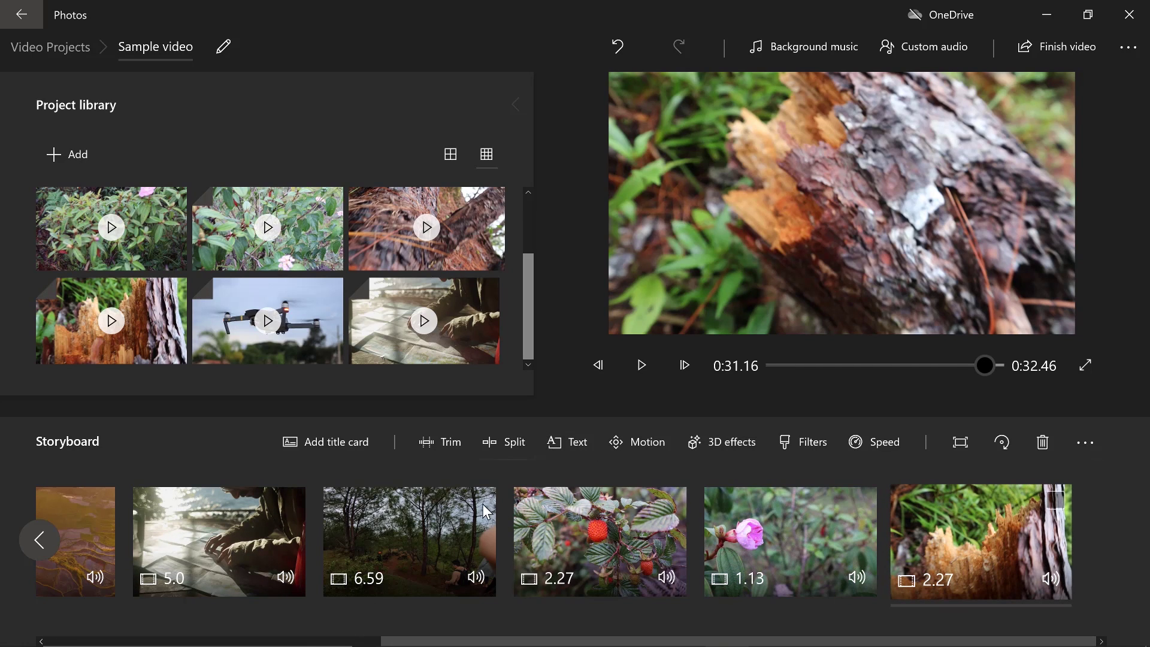
Append a blank 3-second title card and bring up its options menu.
left_click(340, 440)
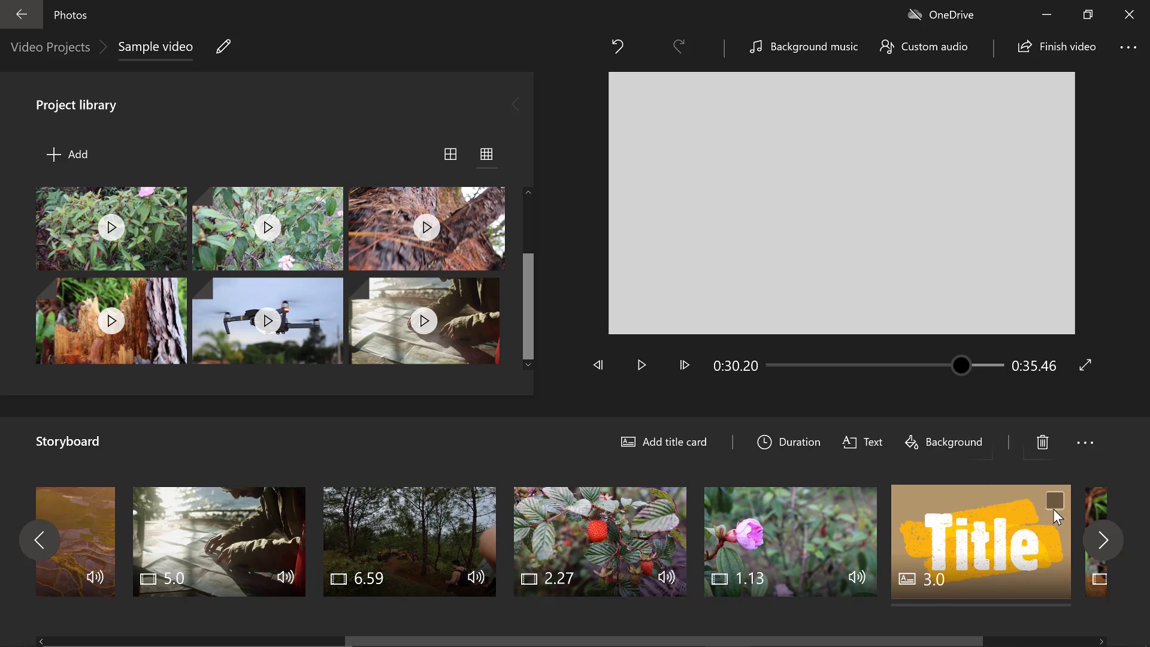
left_click(1103, 539)
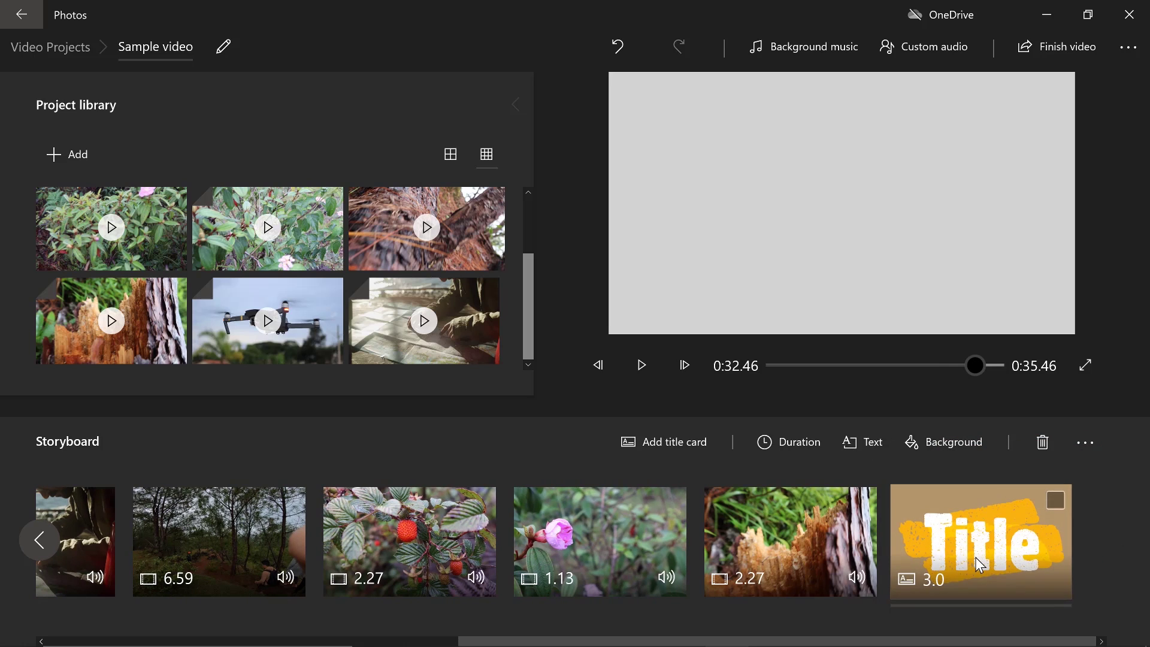
right_click(978, 563)
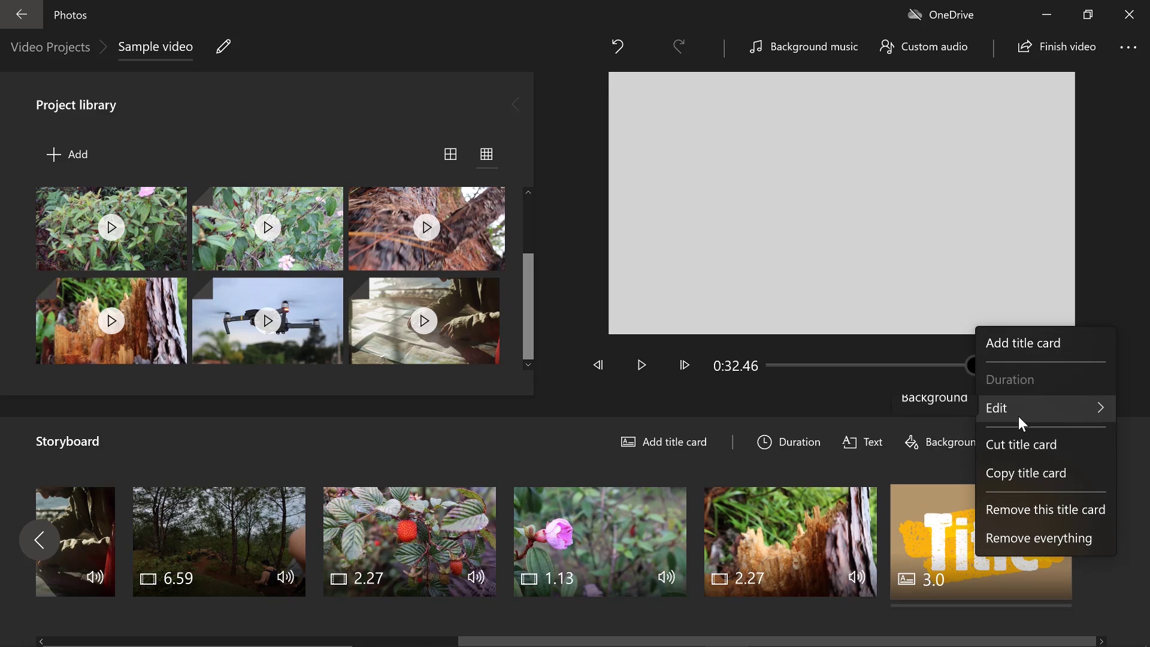
mouse_move(1042, 408)
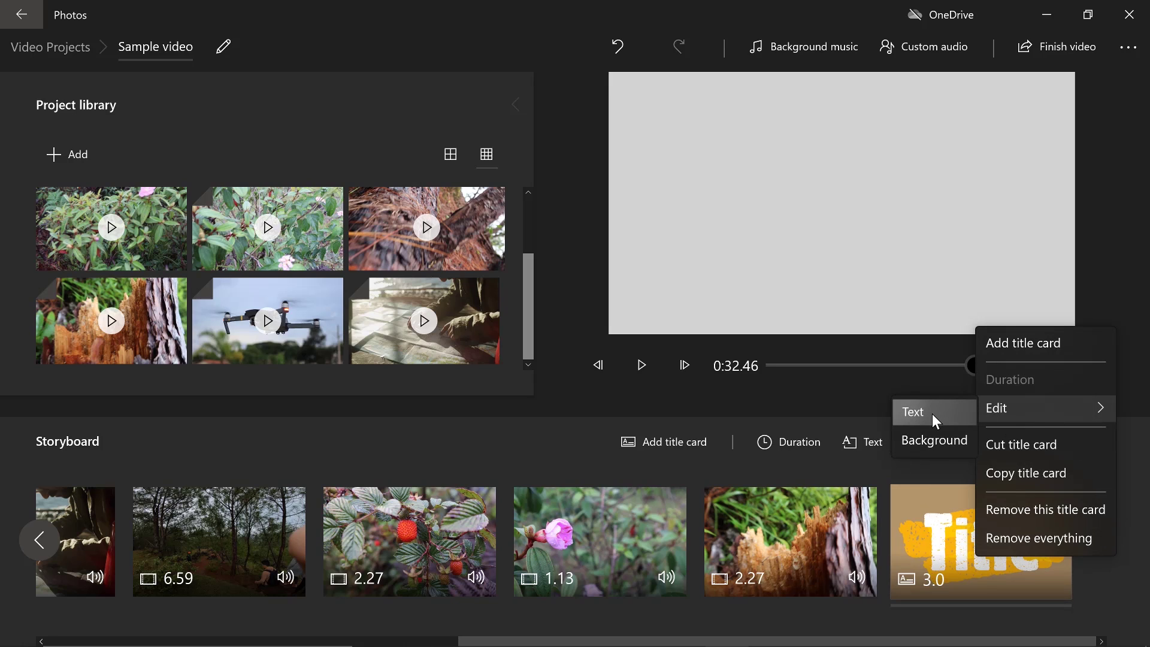
Give the title card the JOY style and correct its text to 'Thank you for watching!'.
left_click(931, 415)
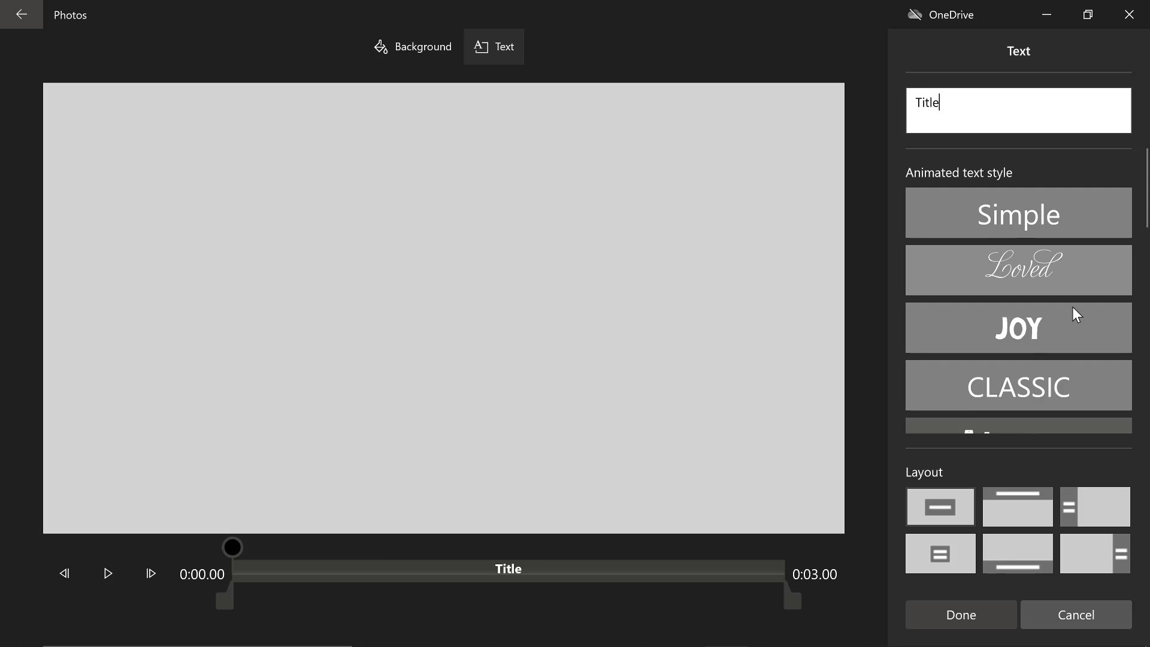
scroll(1033, 360, "down", 1)
scroll(1022, 397, "down", 2)
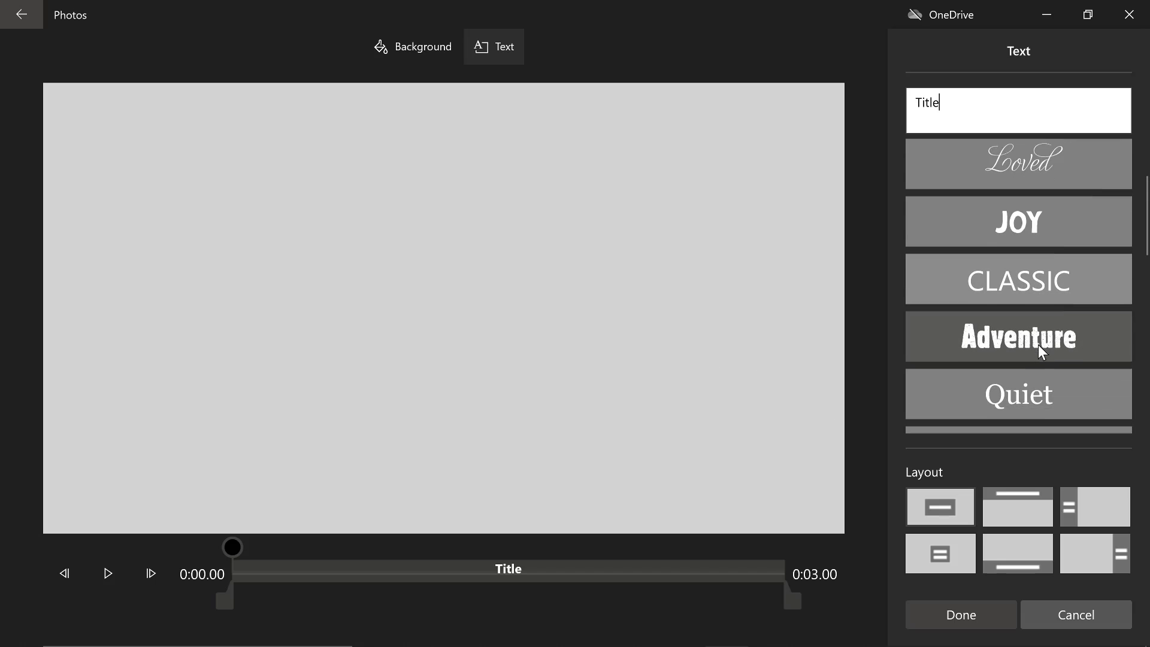
left_click(1017, 193)
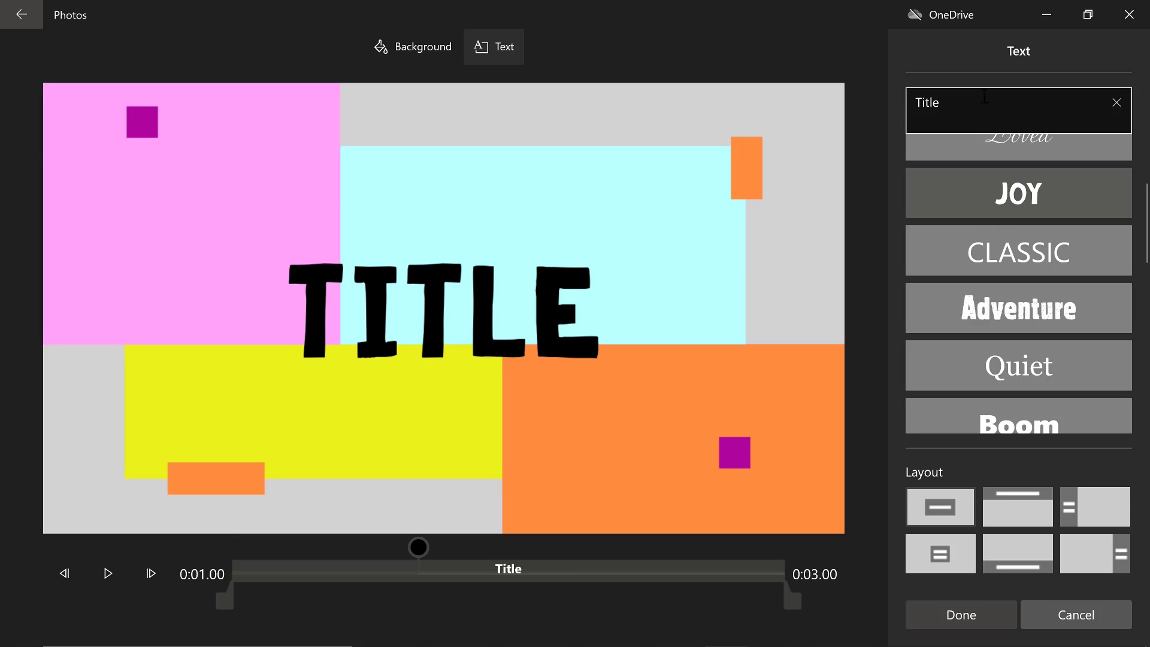
left_click(926, 108)
type("T")
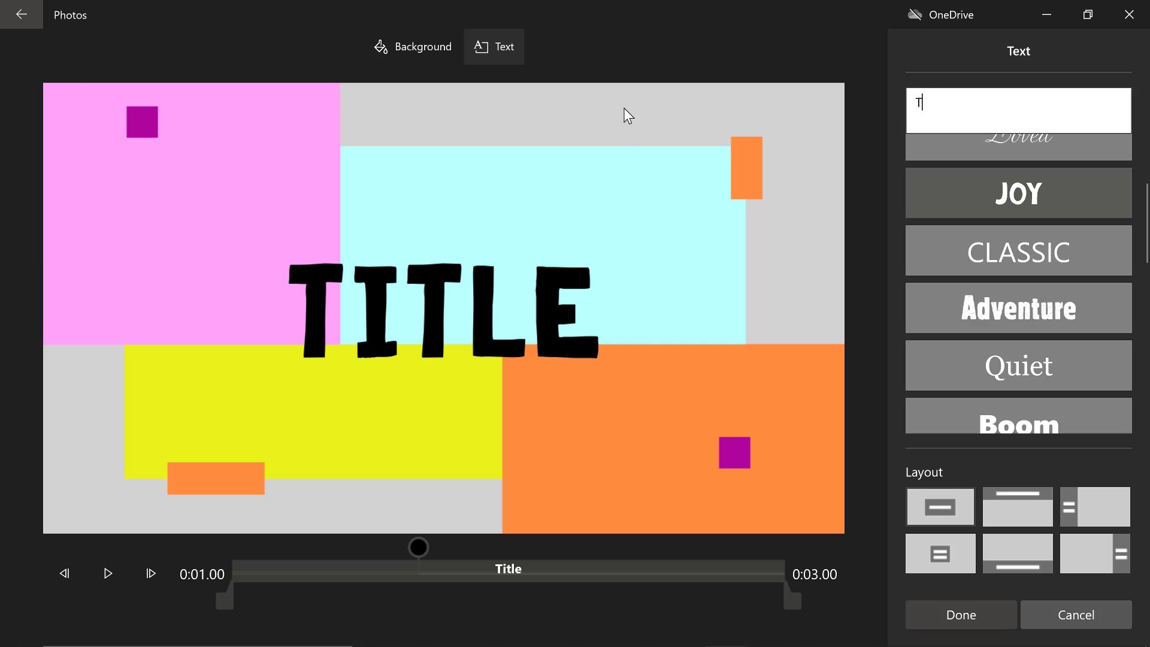
type("hank your")
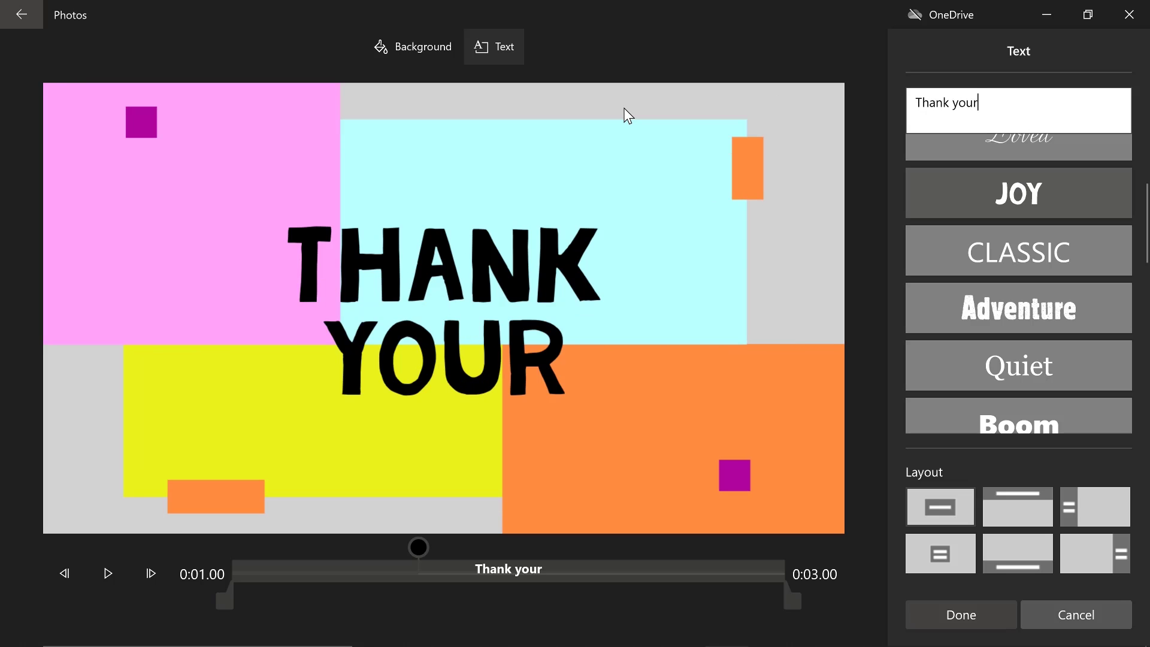
key("BackSpace")
type("for wat")
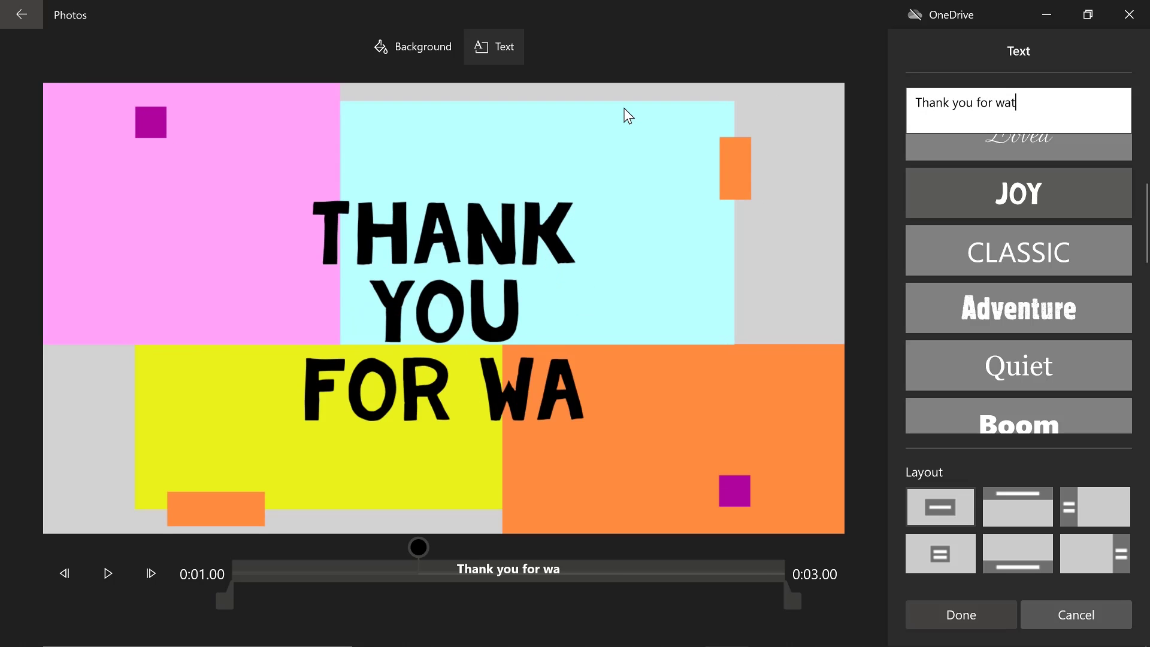
type("chingf")
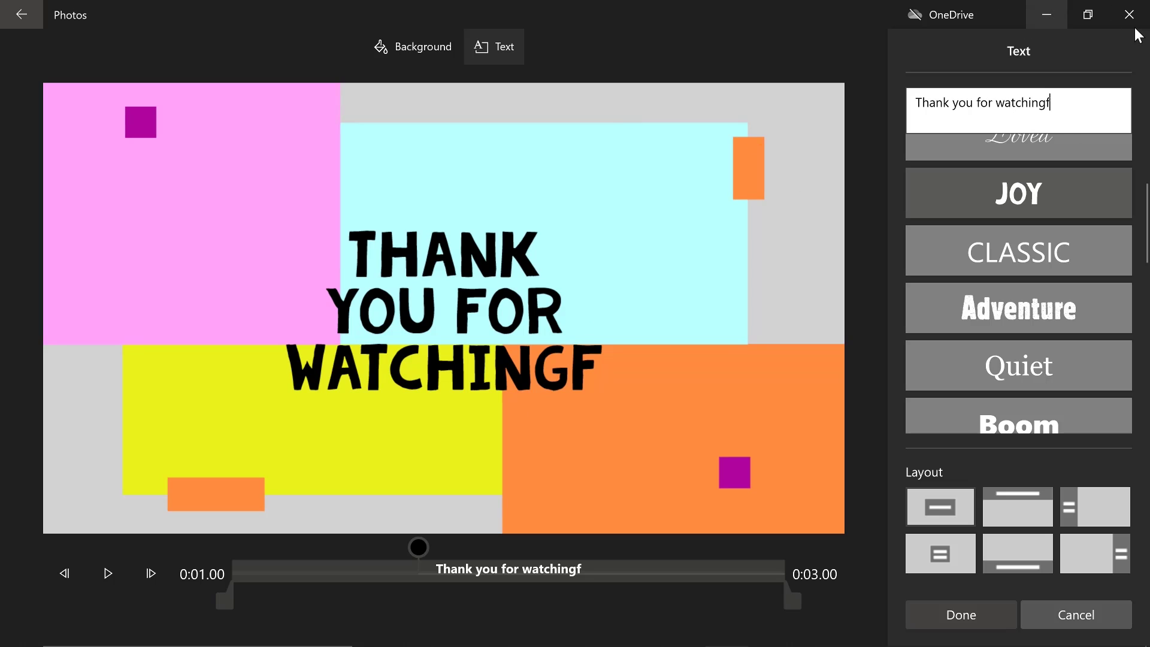
key("BackSpace")
type("!")
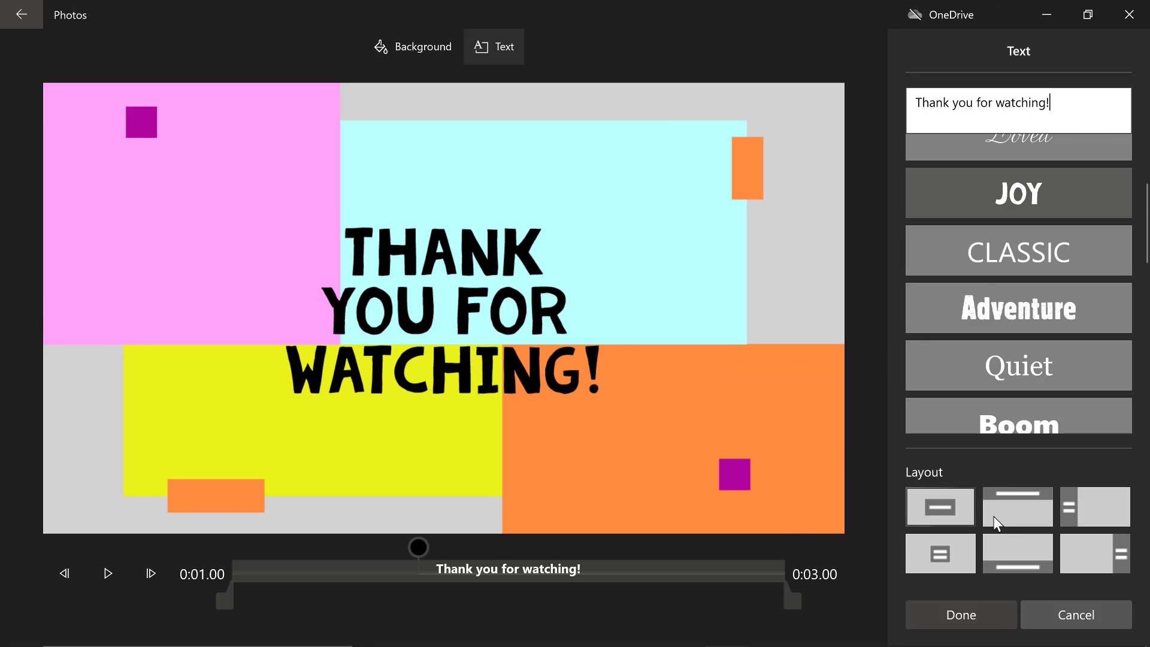
Try several title layouts, keep the centred one, adjust text duration, and confirm.
left_click(918, 552)
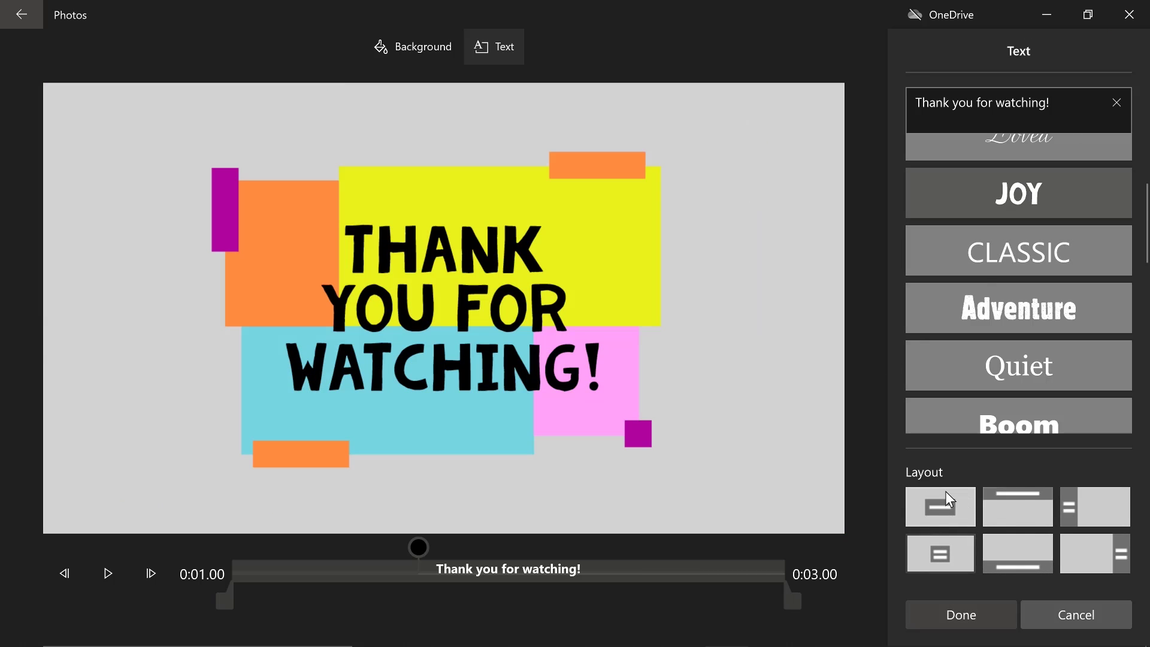
left_click(958, 515)
left_click(1026, 514)
left_click(1108, 516)
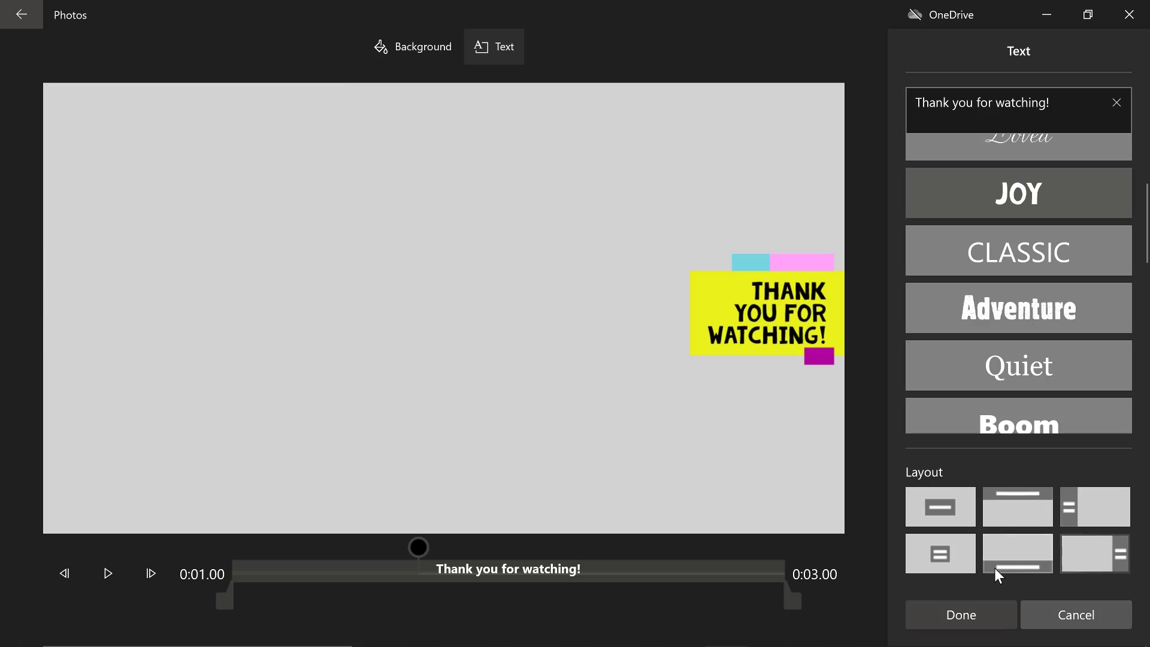
left_click(997, 564)
left_click(925, 557)
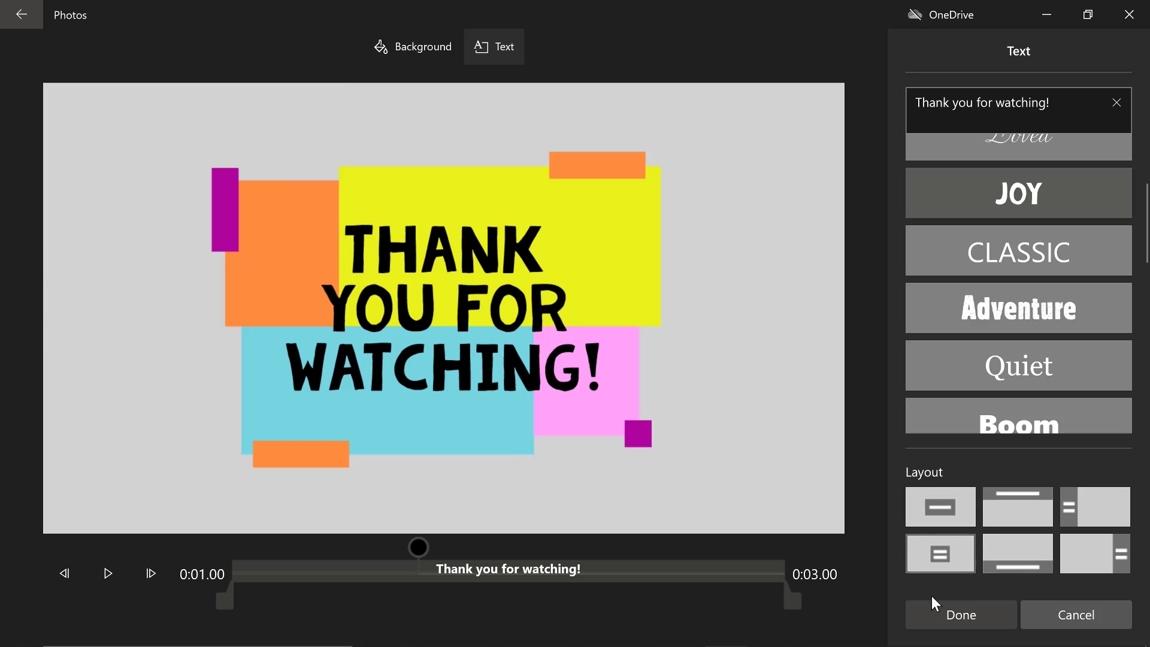
left_click_drag(791, 600, 834, 606)
left_click(961, 615)
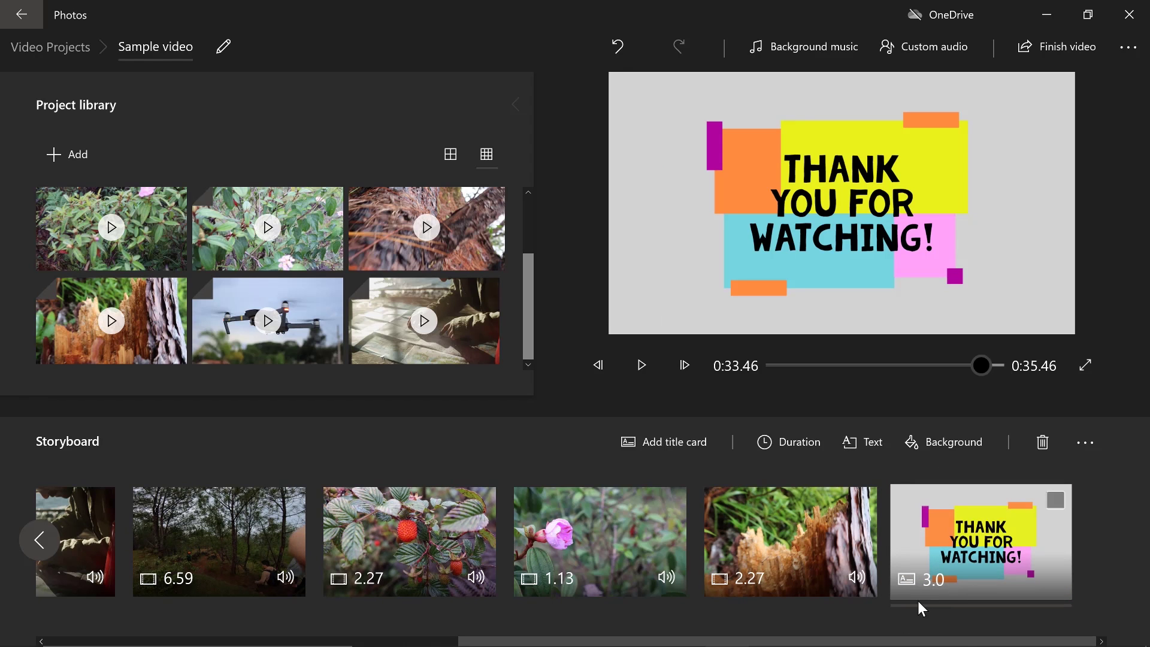
Import the PP2 logo from Documents > filesfromoldlaptop > youtubechannel > iaf_artwork-attachments.
left_click(75, 163)
left_click(93, 191)
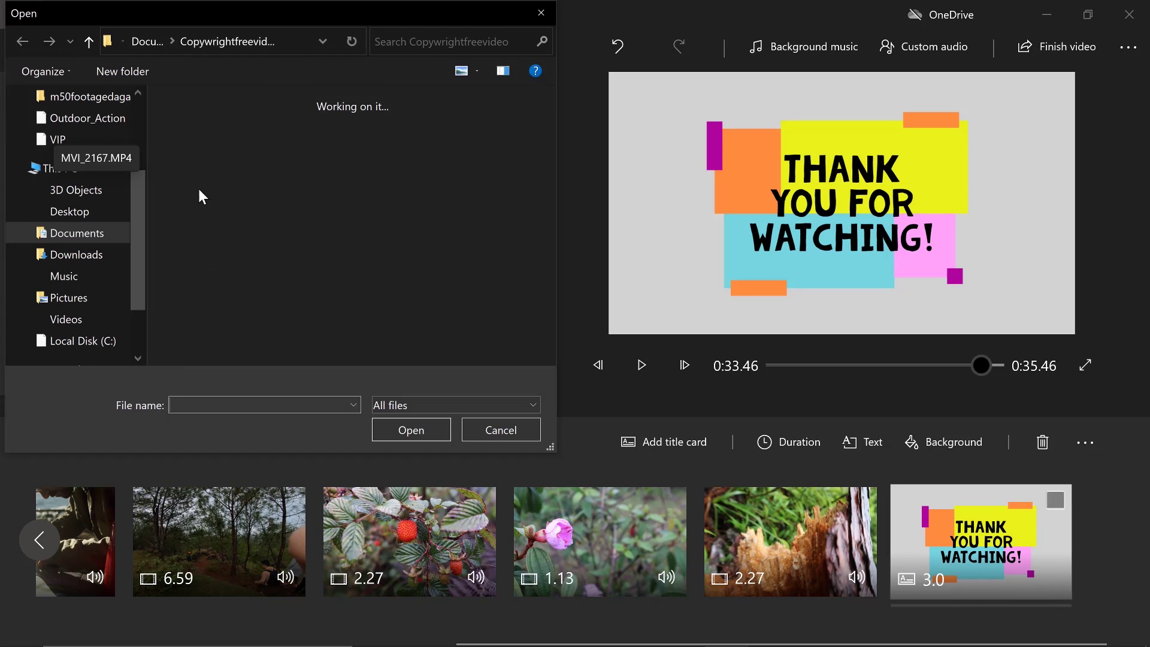
left_click(106, 240)
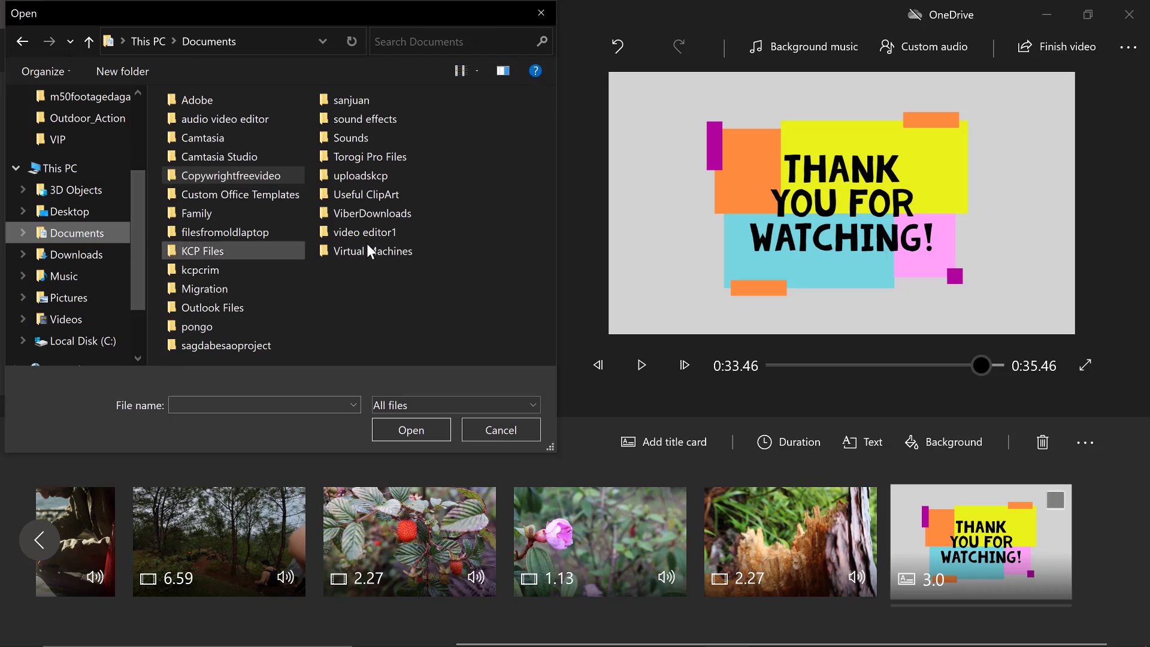
double_click(240, 236)
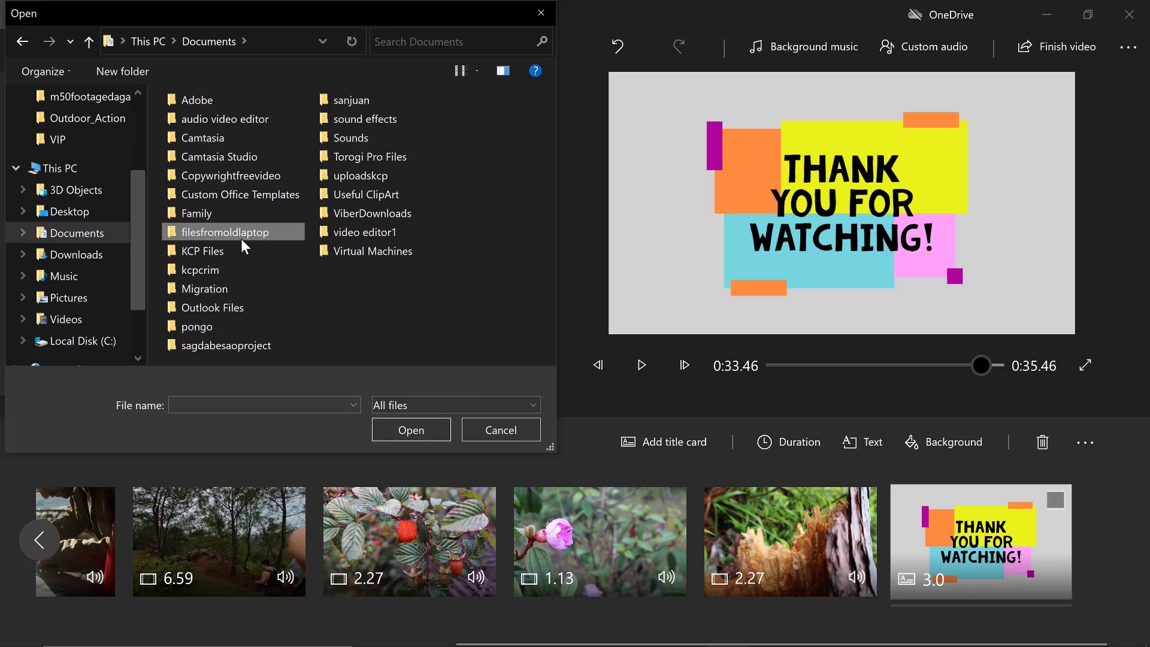
double_click(232, 207)
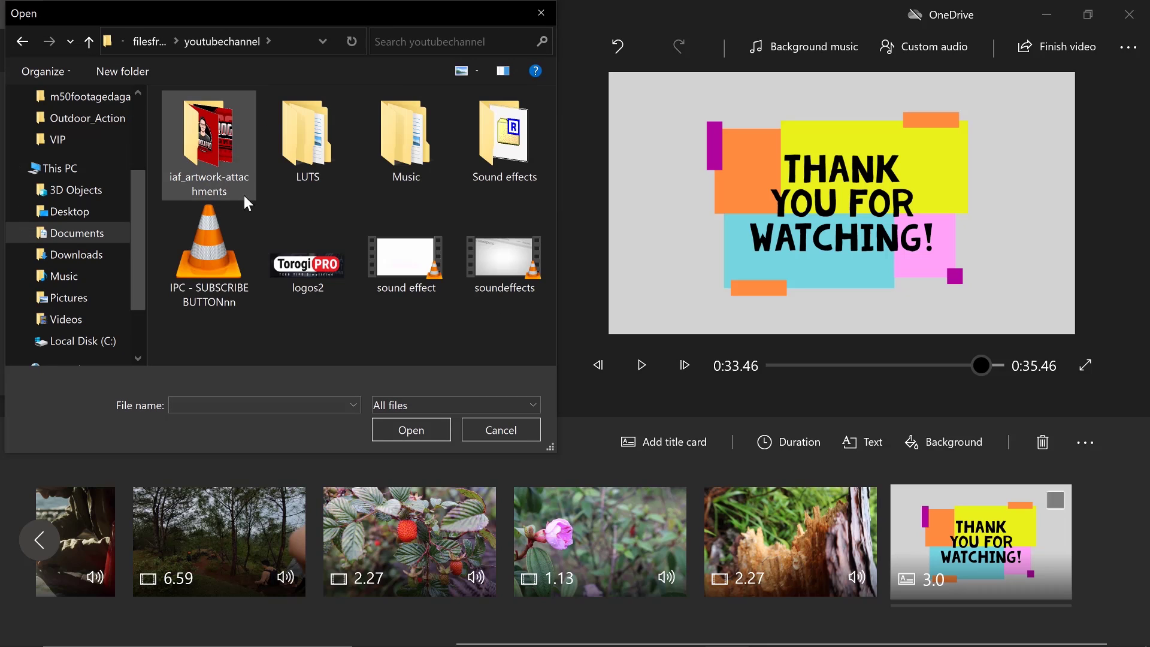
double_click(224, 161)
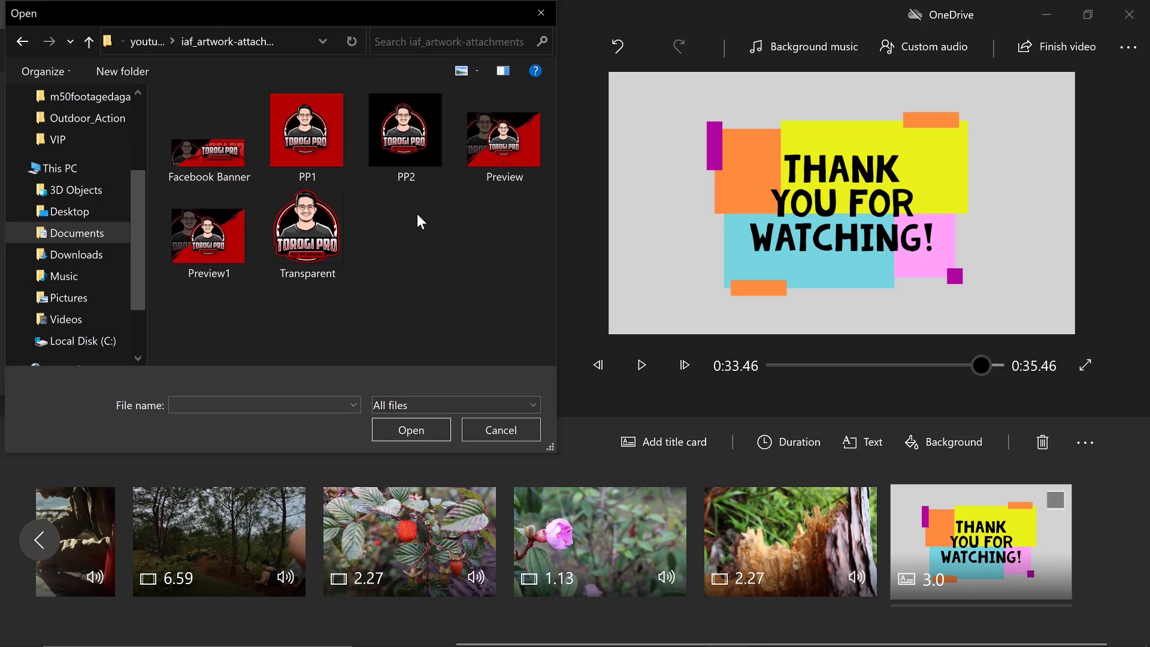
double_click(411, 137)
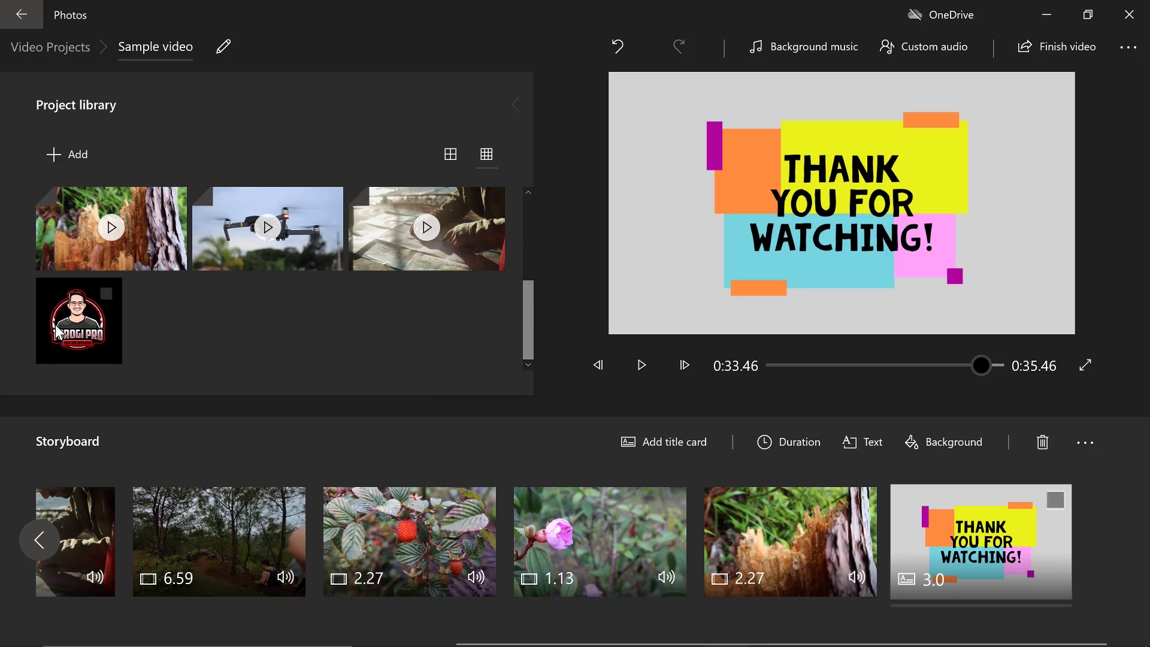
Place the Torogi Pro logo as a 3-second slide after the thank-you card.
left_click_drag(63, 336, 995, 571)
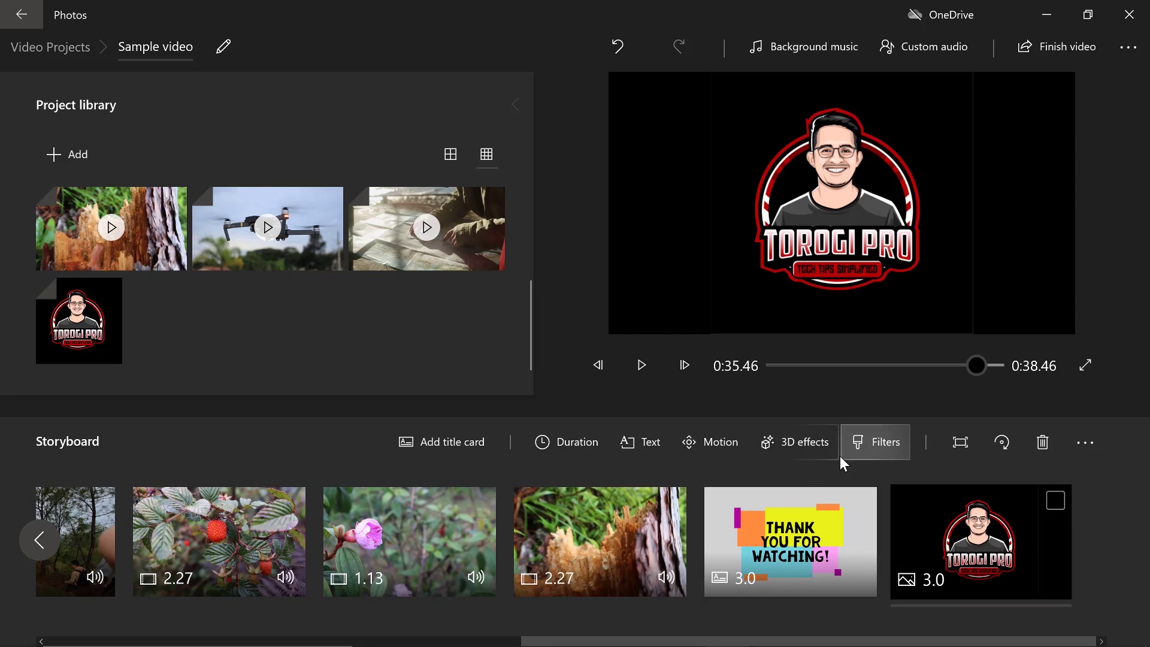
Preview the Zoom in left and Zoom out center motions, then keep the logo card at None.
left_click(708, 440)
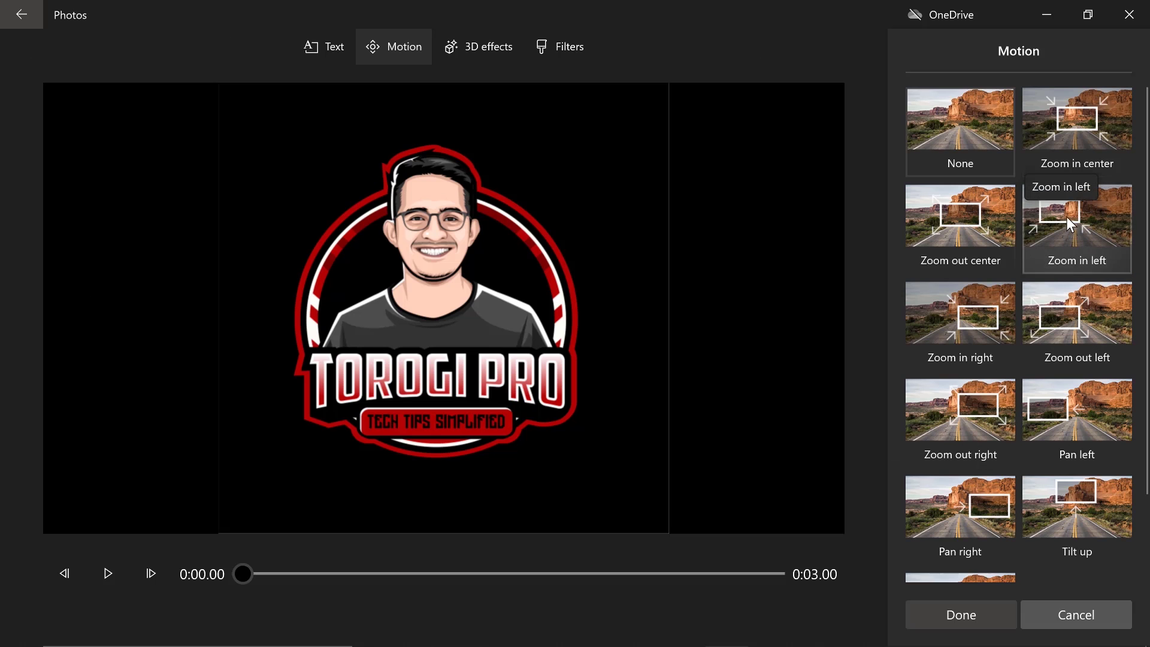
left_click(1084, 224)
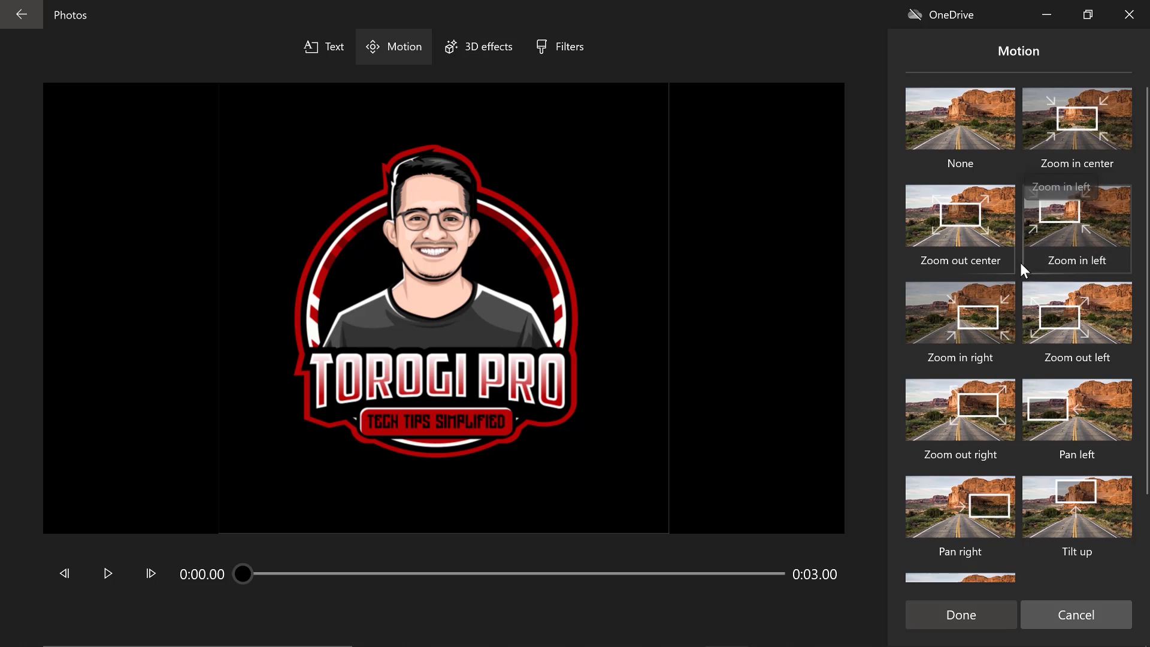
left_click(971, 122)
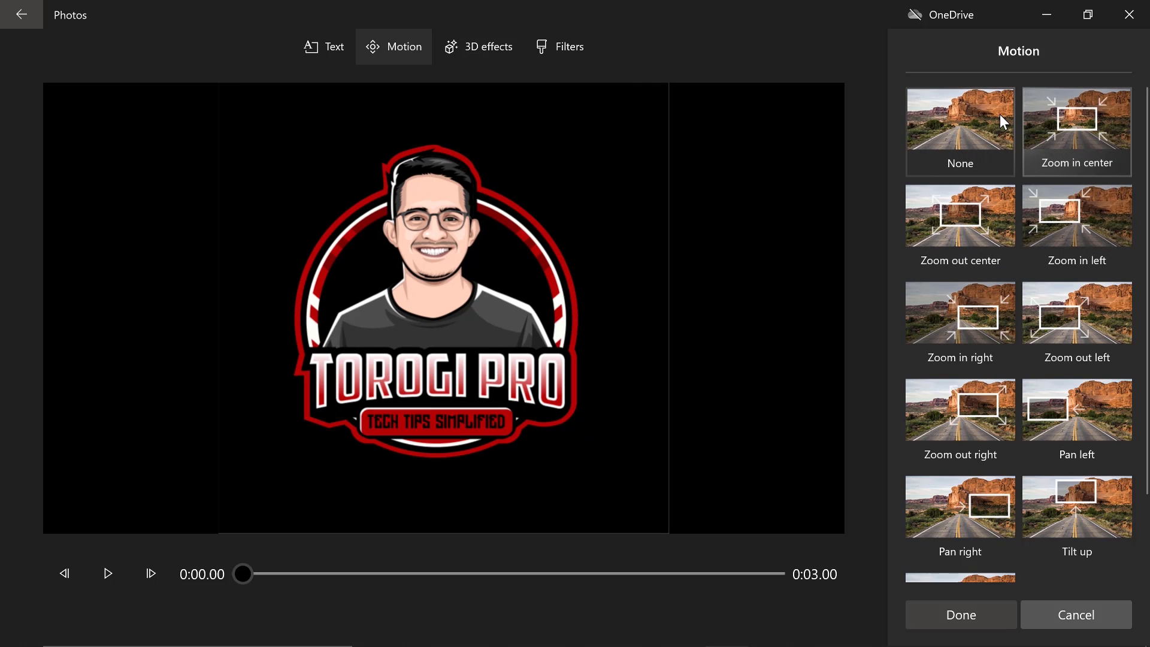
left_click(951, 235)
left_click(958, 133)
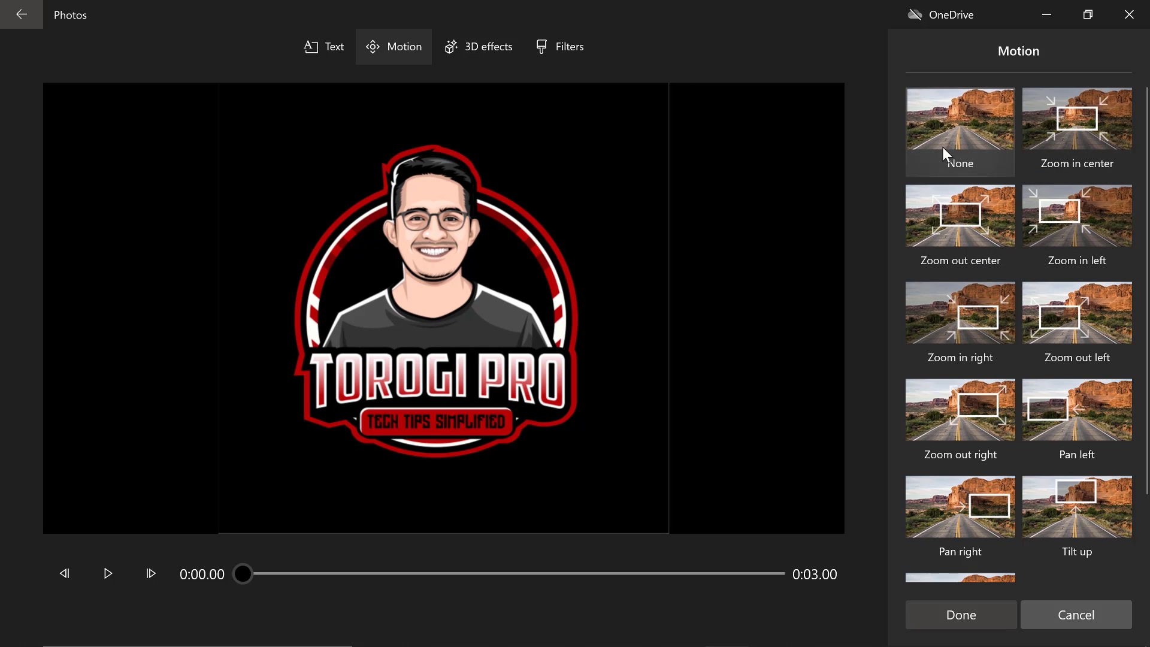
left_click(980, 620)
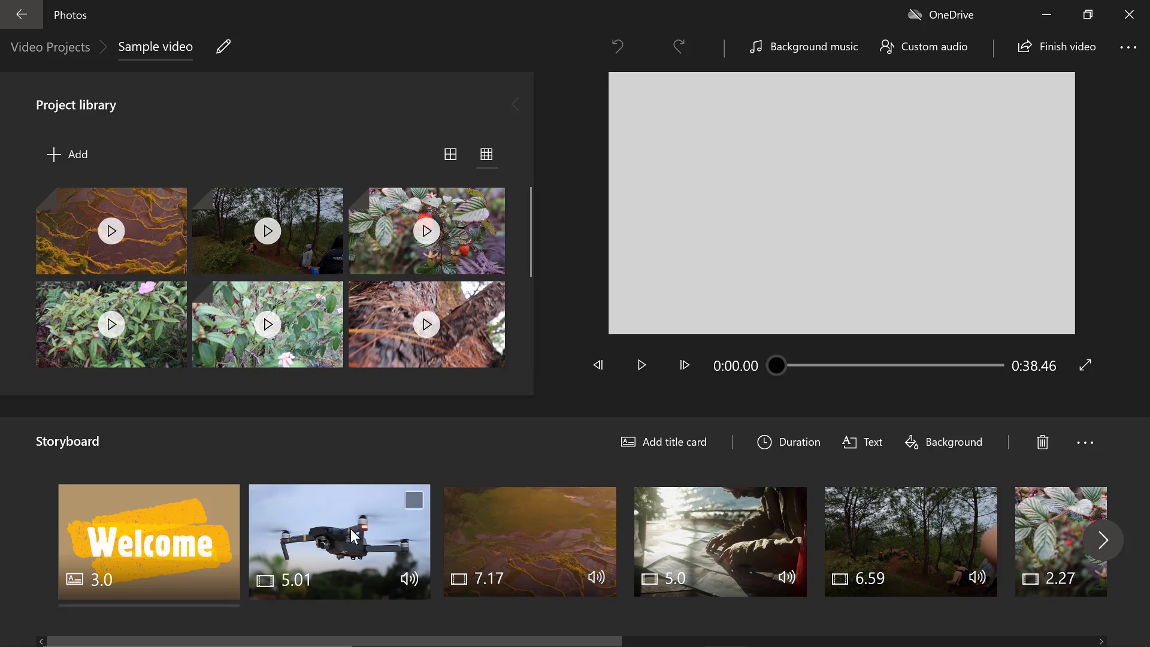
Try the Classic, Iceberg, Brassy, Energy and Loved filters on the drone clip, then apply Classic.
left_click(351, 528)
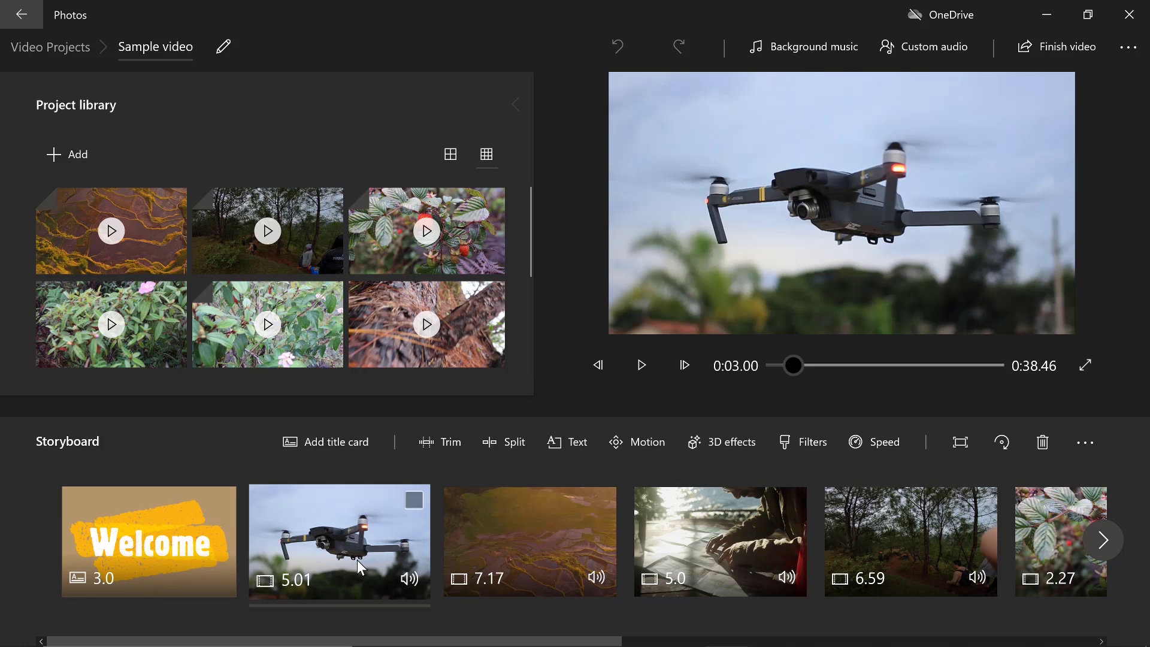
left_click(801, 443)
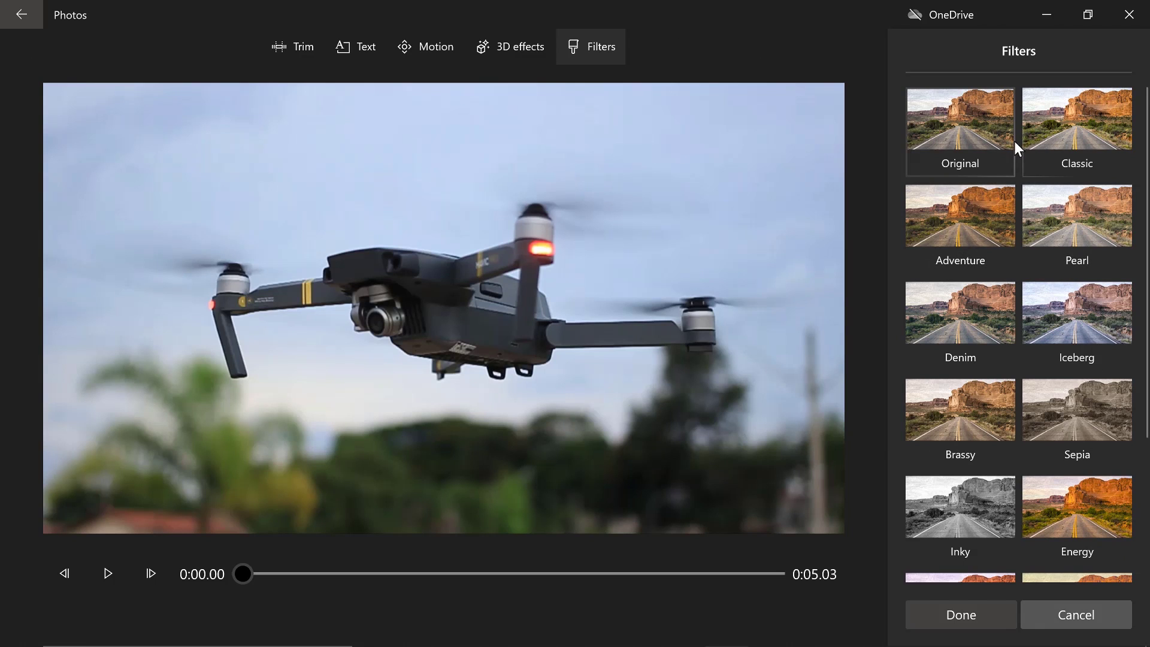
left_click(1085, 121)
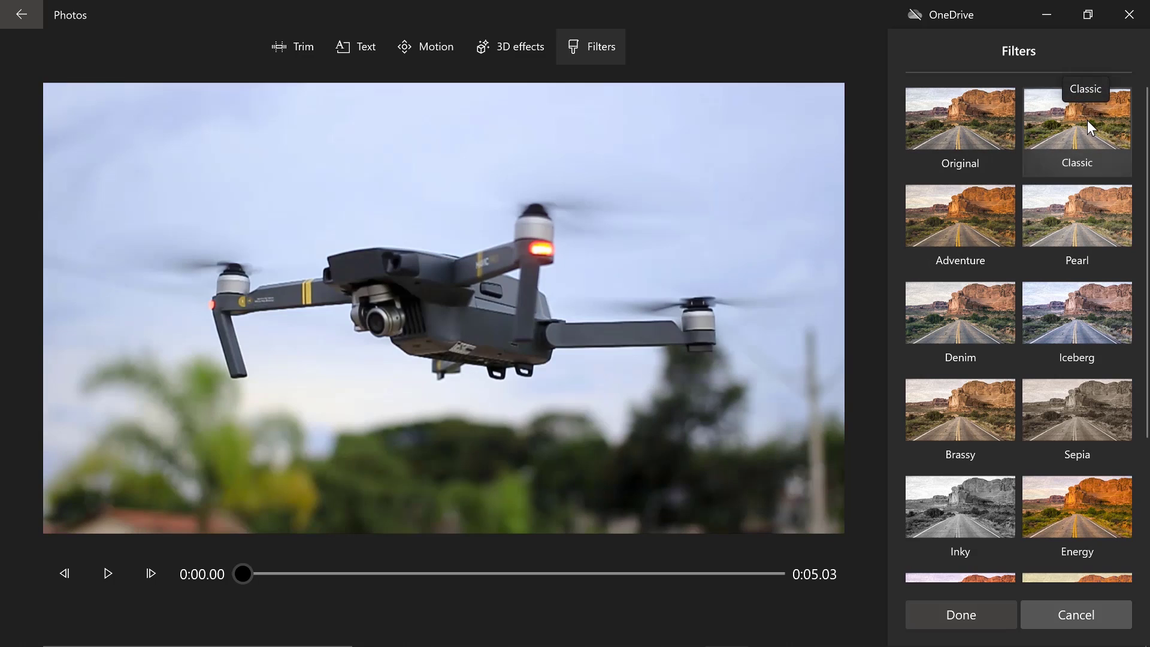
left_click(1070, 313)
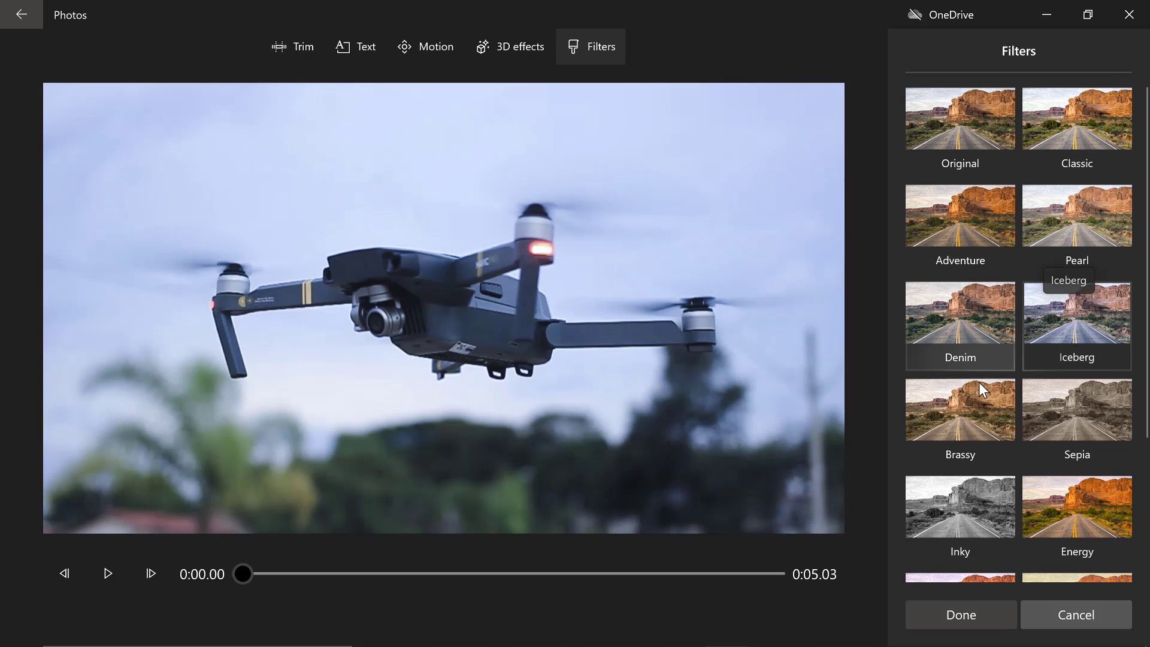
left_click(968, 388)
left_click(1098, 510)
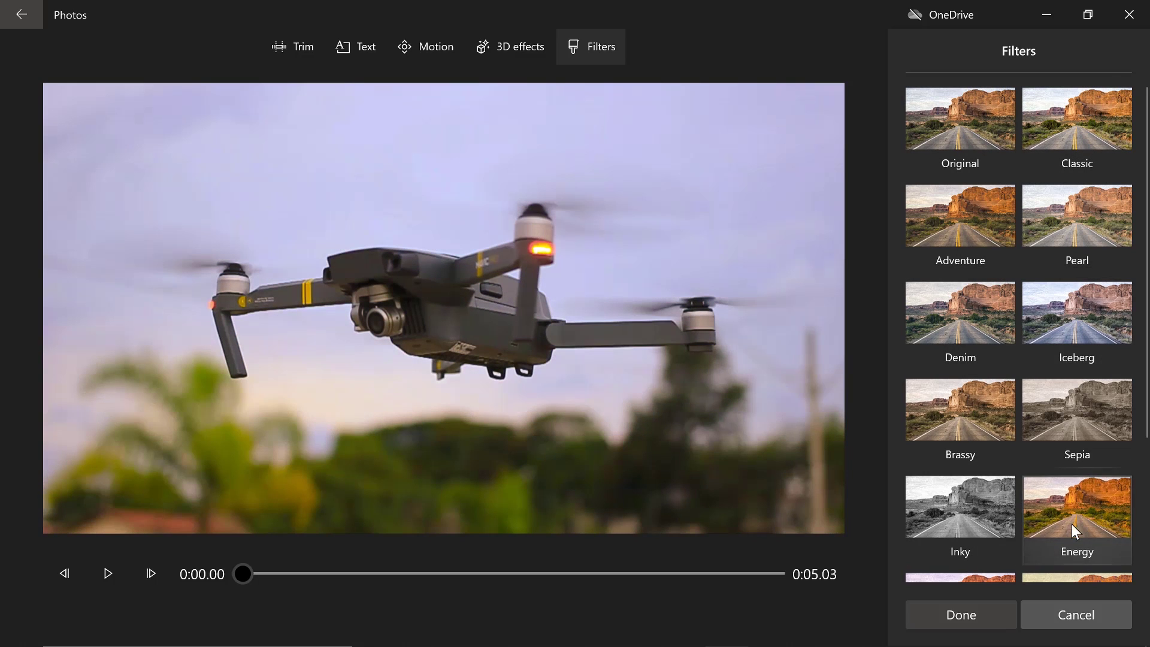
scroll(1078, 477, "down", 2)
left_click(1091, 458)
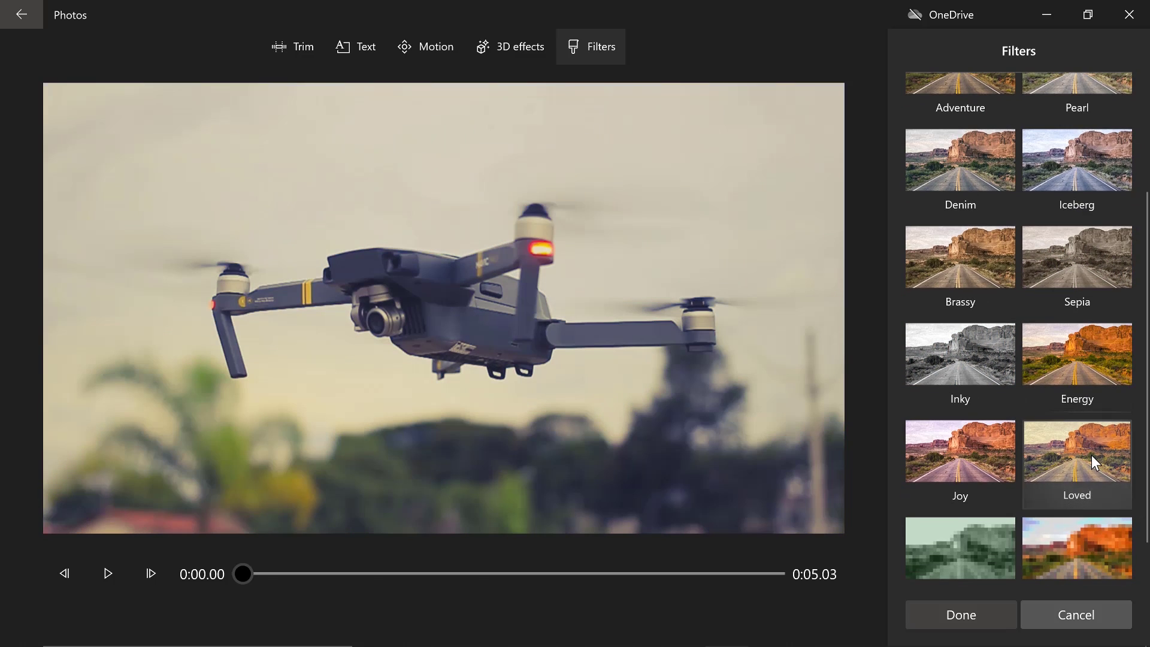
scroll(1077, 459, "up", 2)
left_click(1067, 139)
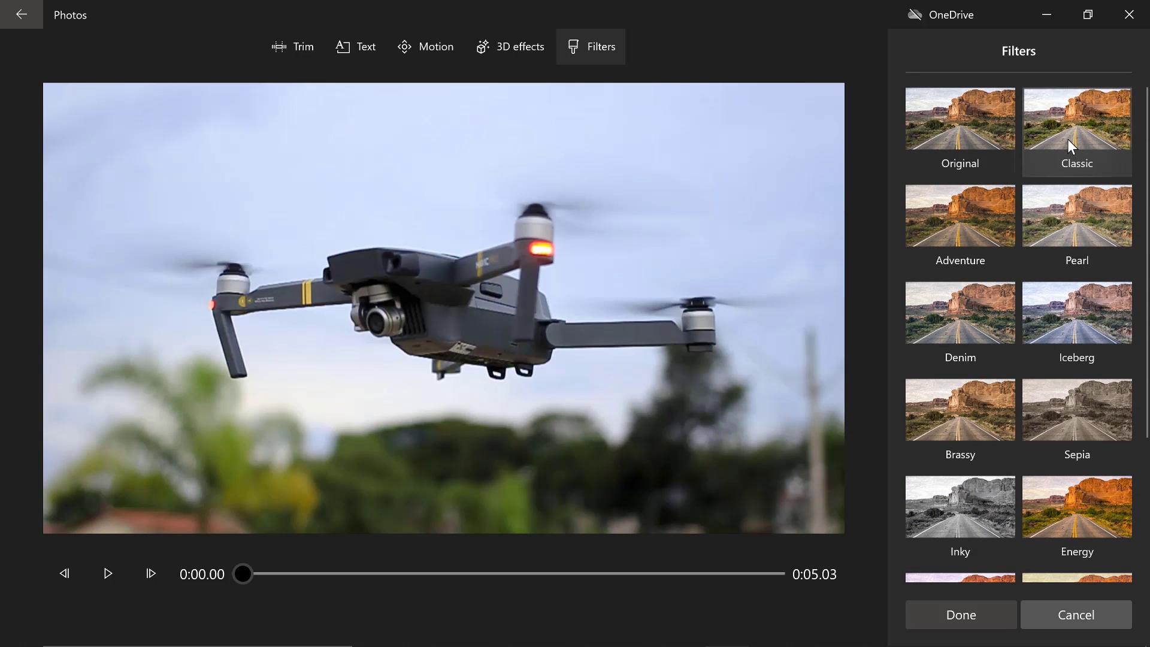
left_click(972, 616)
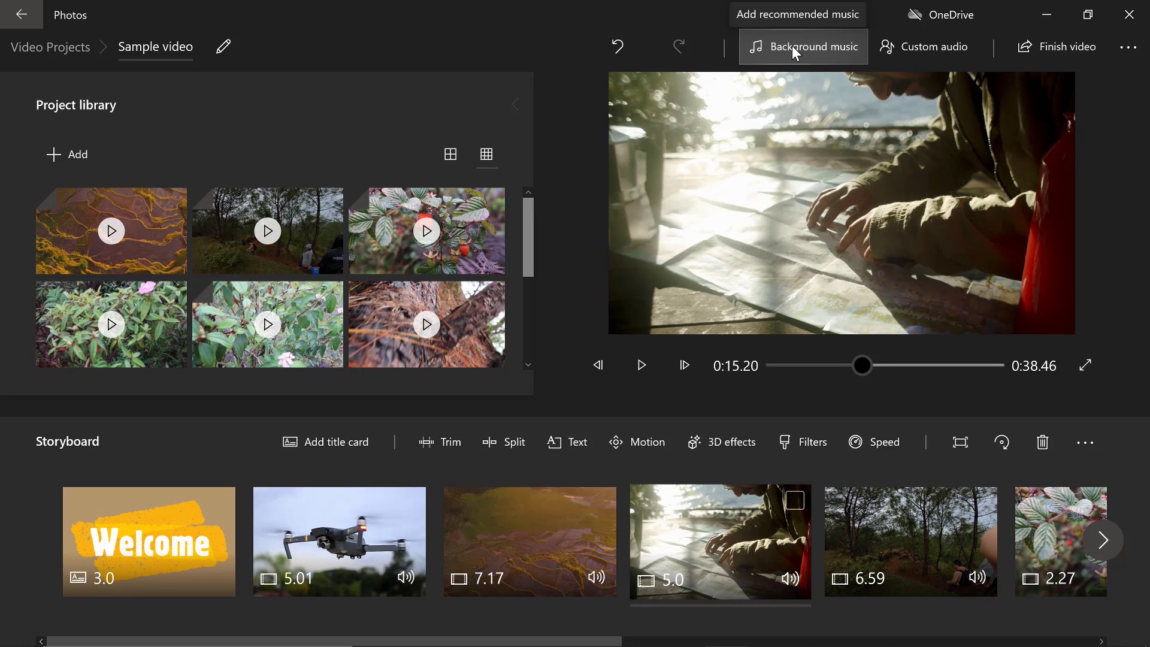
Add Faith - Vibe Tracks.mp3 from Documents\Sounds as custom audio.
left_click(920, 53)
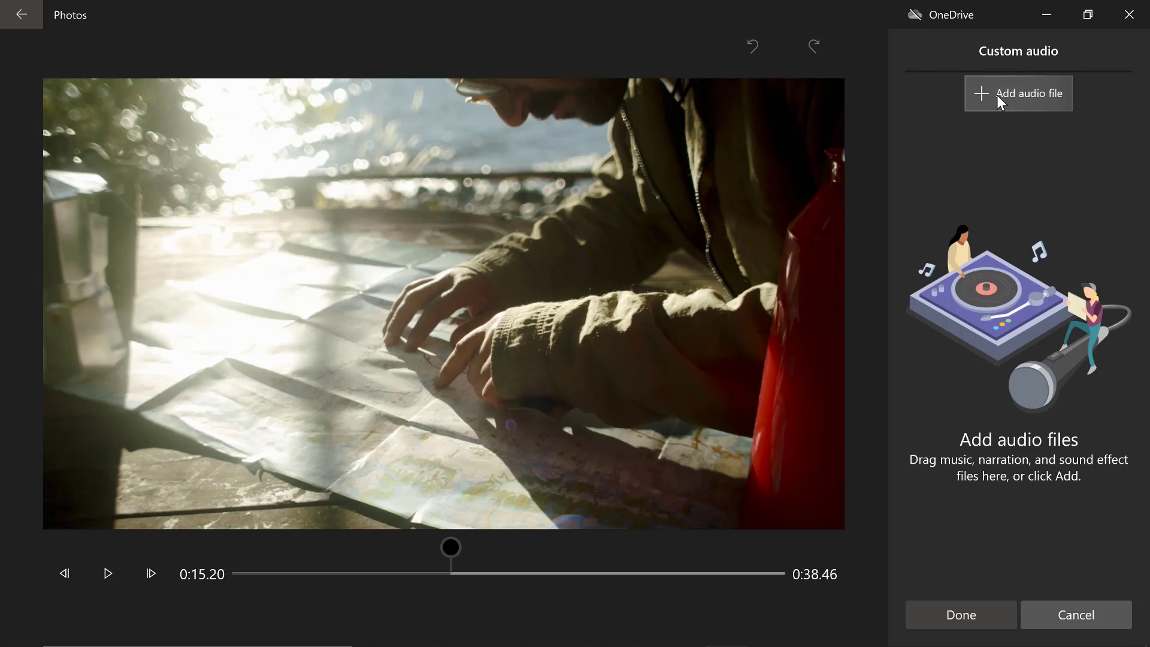
left_click(997, 96)
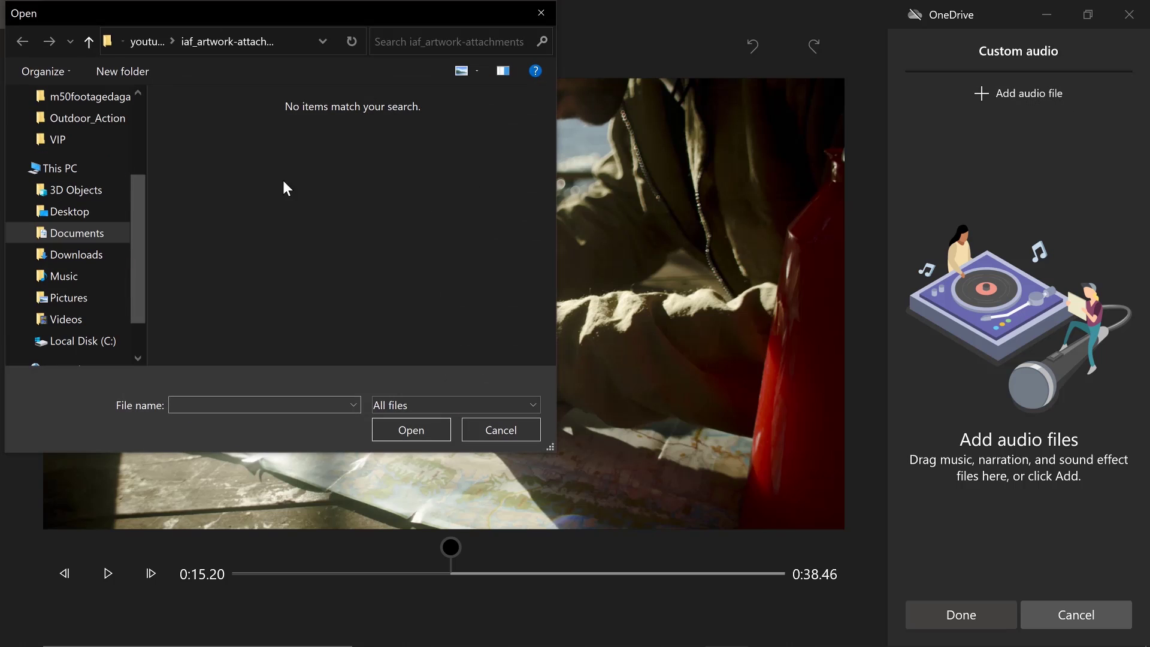
left_click(106, 236)
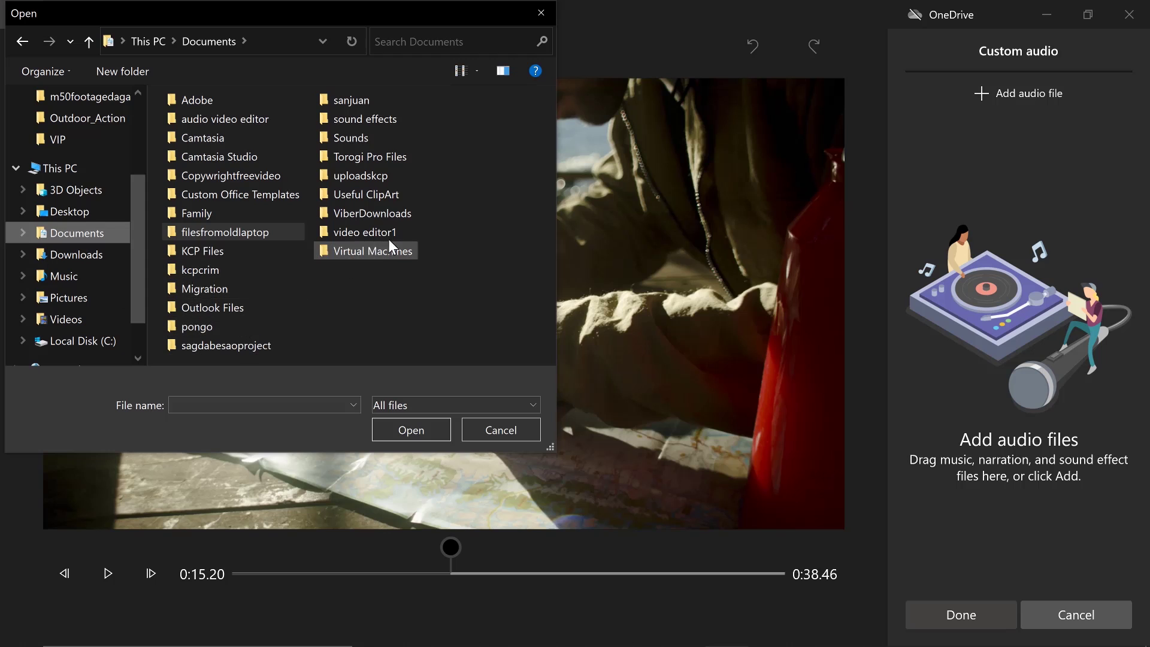
double_click(380, 139)
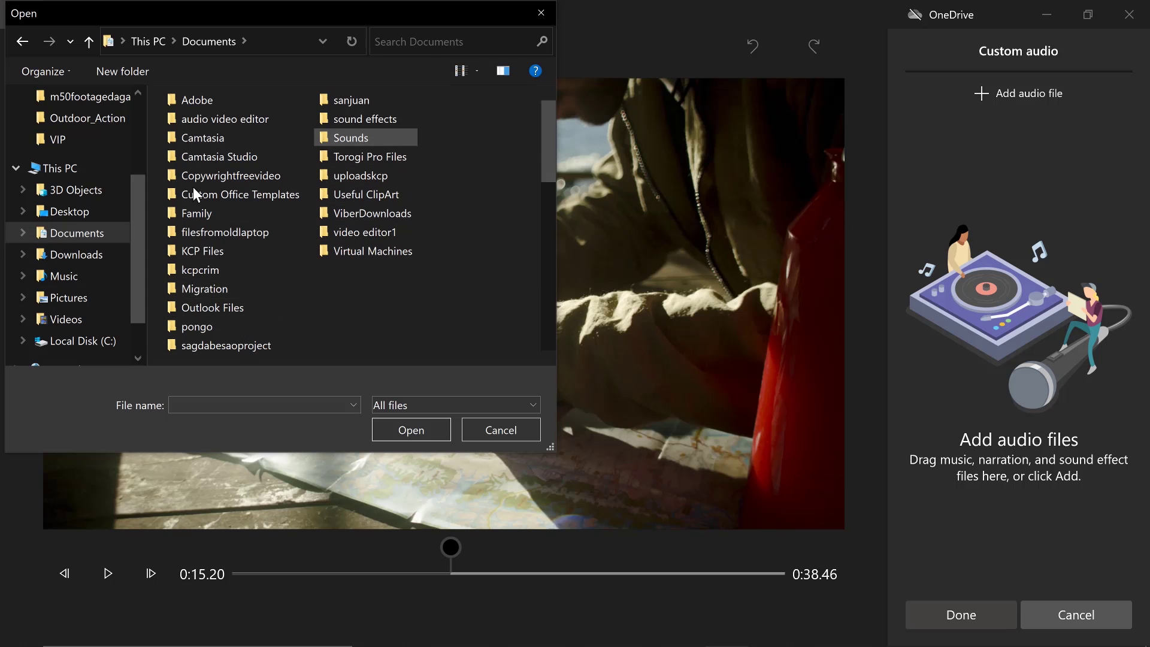
double_click(232, 181)
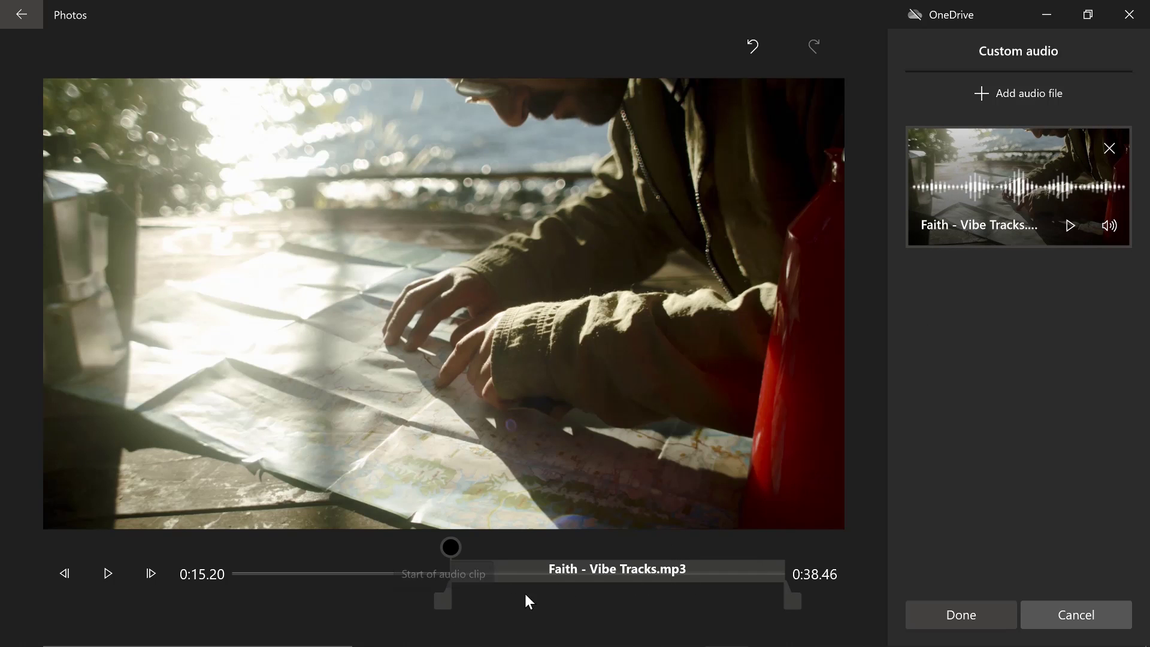
Move the music to the video's start, preview it, and stretch it to the 0:38.46 end.
left_click_drag(576, 570, 363, 578)
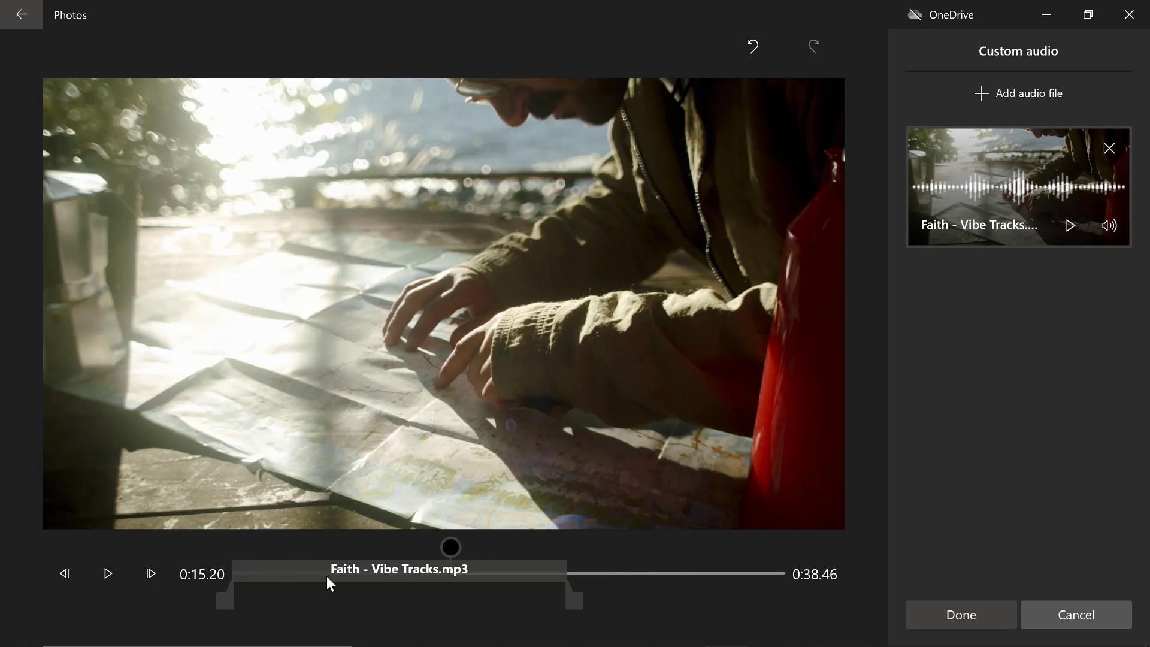
left_click(108, 574)
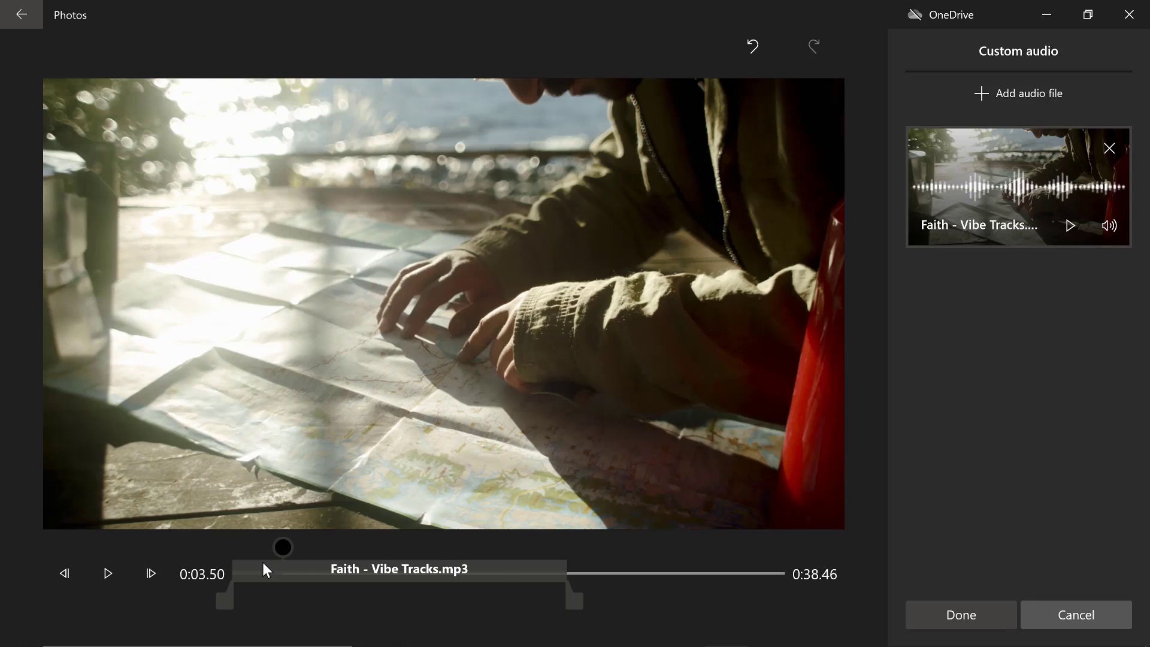
left_click_drag(474, 548, 229, 549)
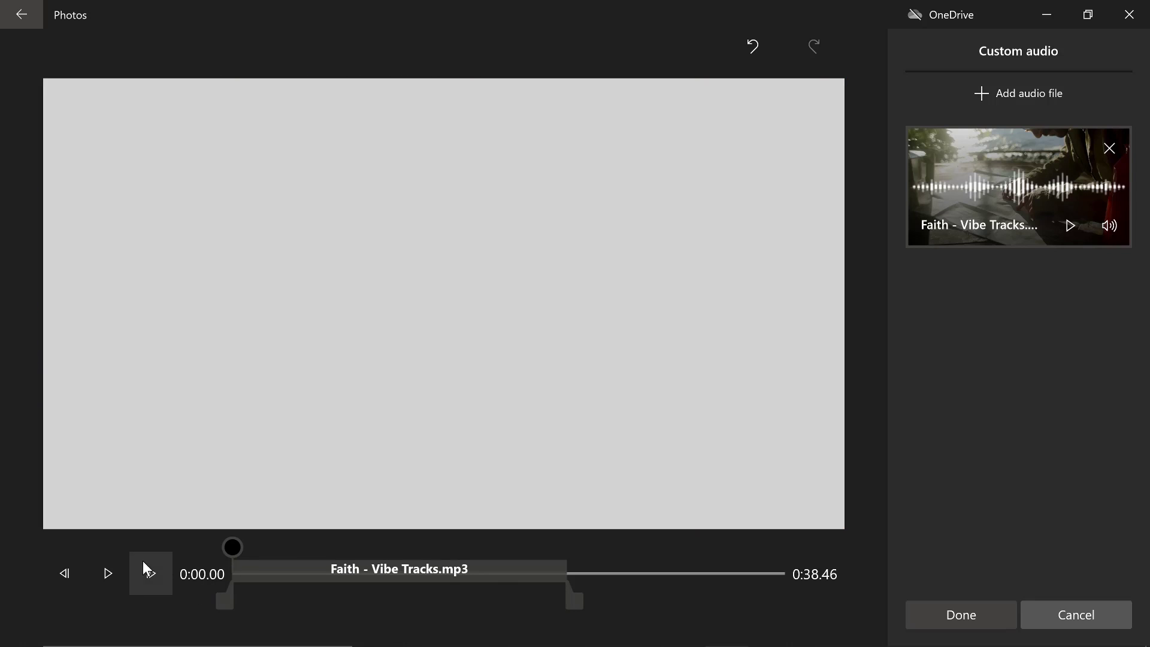
left_click(106, 577)
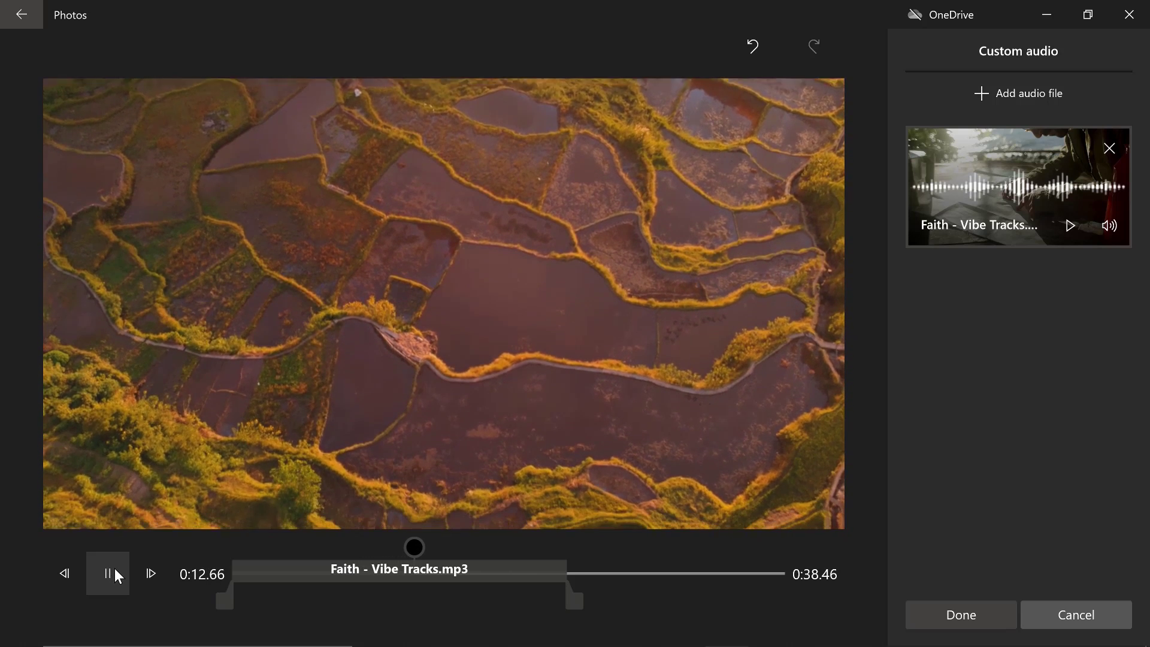
left_click(108, 574)
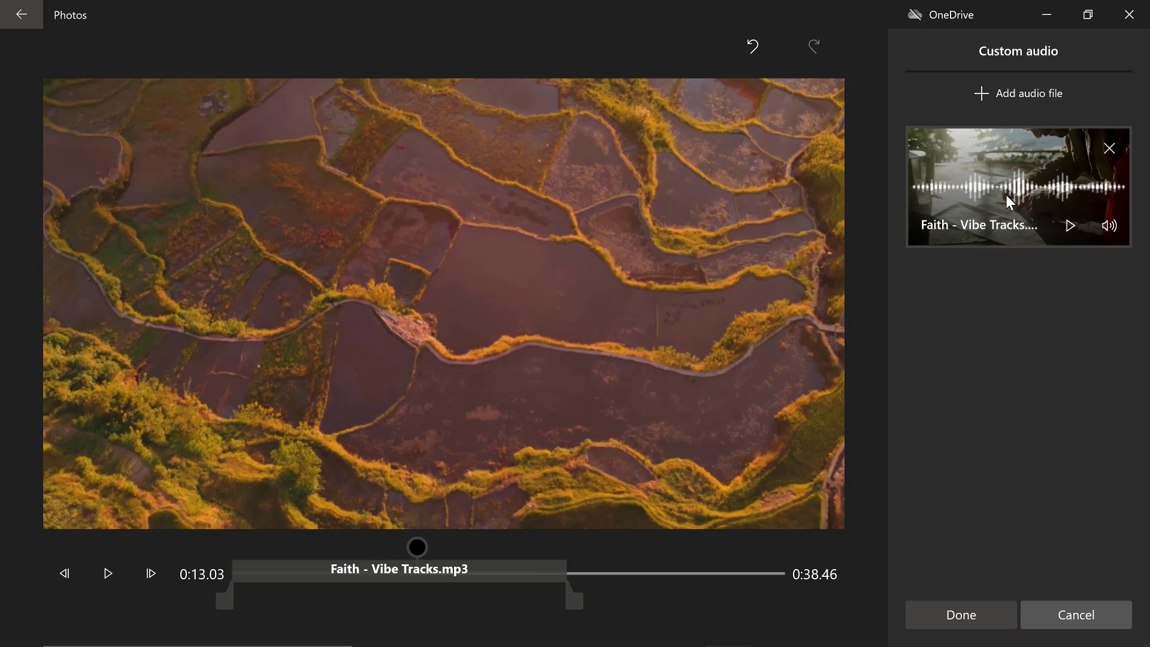
left_click_drag(572, 608, 812, 600)
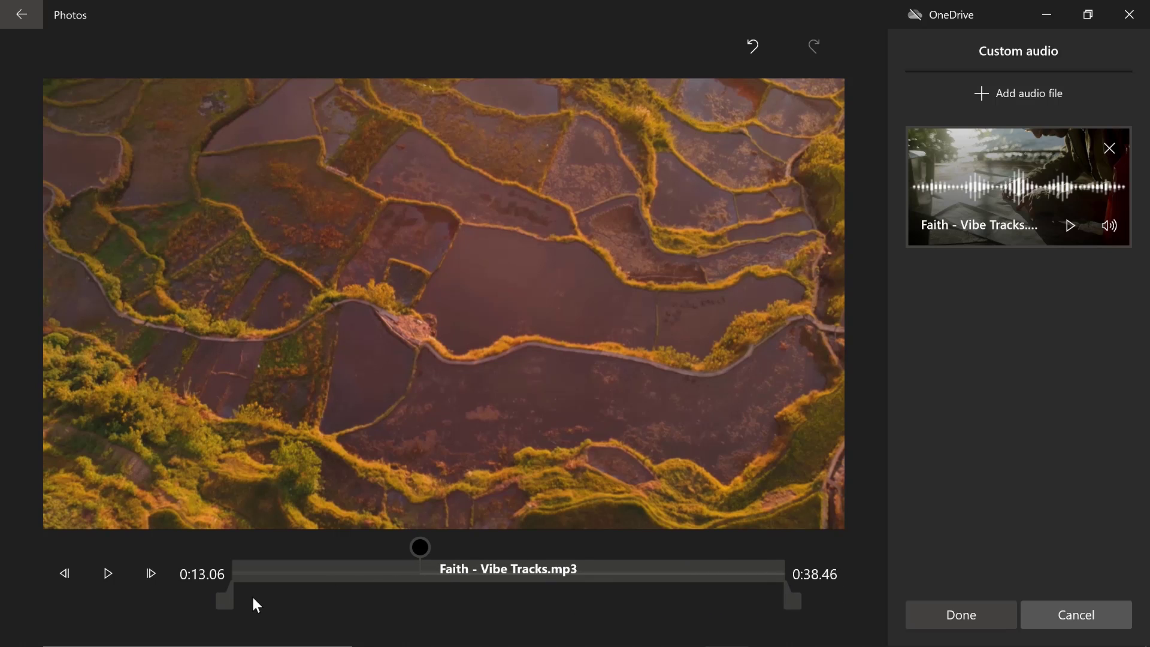
Confirm the music track, set the drone clip's volume to 0, and rewind the preview.
left_click(952, 623)
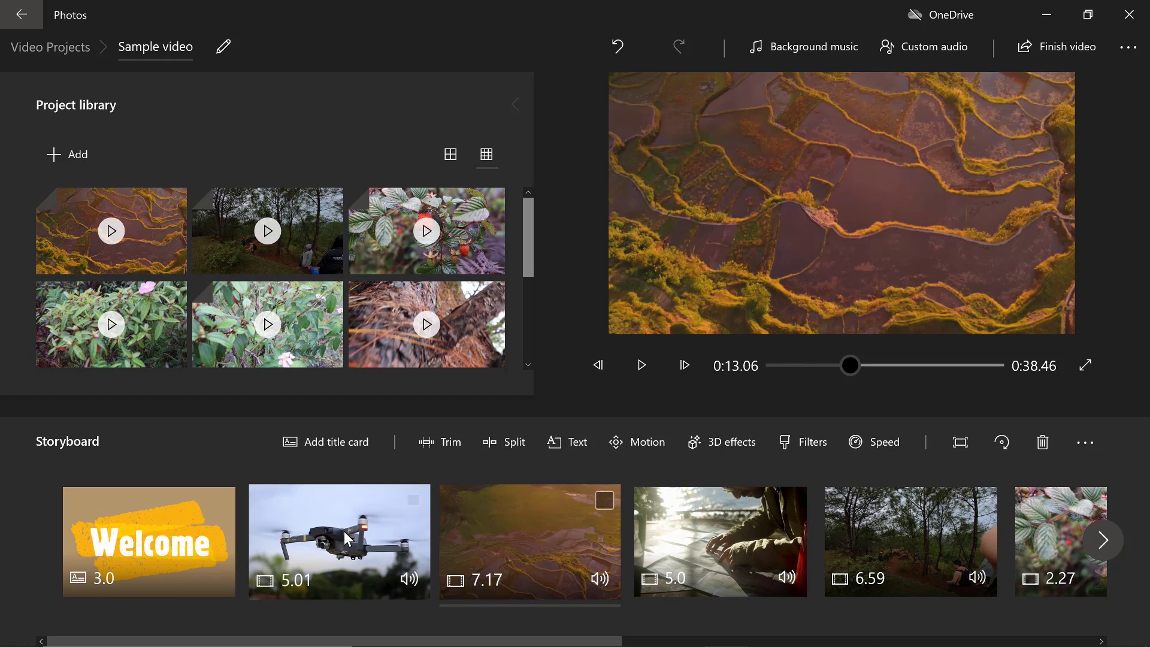
left_click(344, 530)
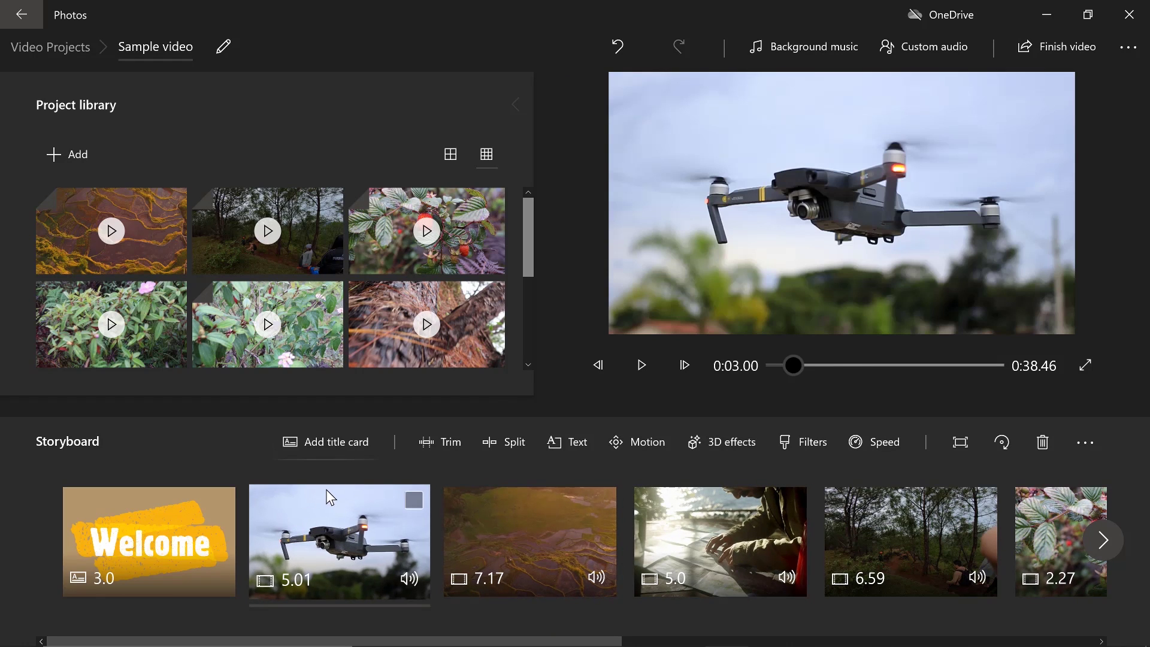
right_click(351, 537)
left_click(436, 370)
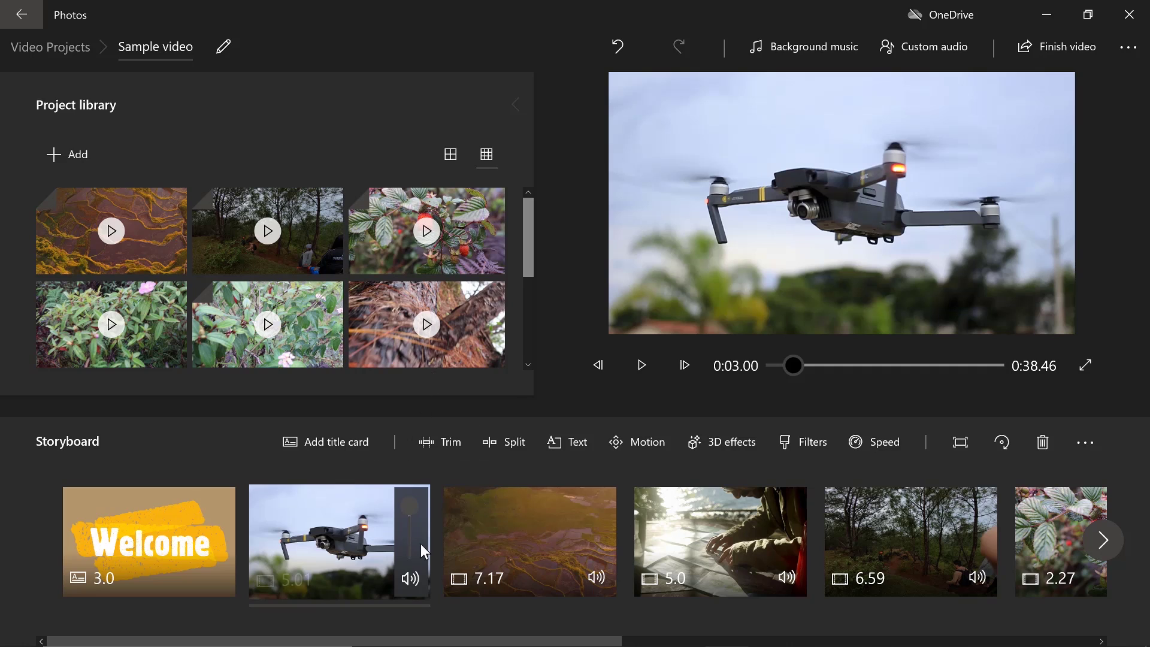
left_click_drag(411, 511, 407, 567)
left_click(389, 644)
left_click_drag(535, 643, 812, 643)
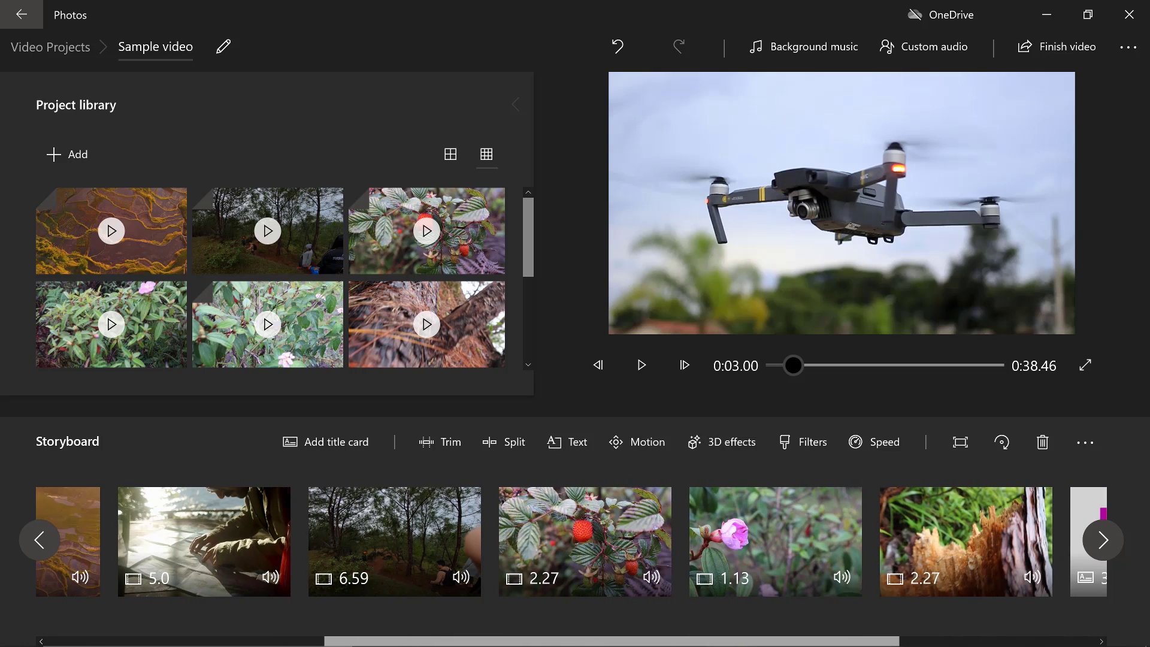
scroll(385, 621, "up", 5)
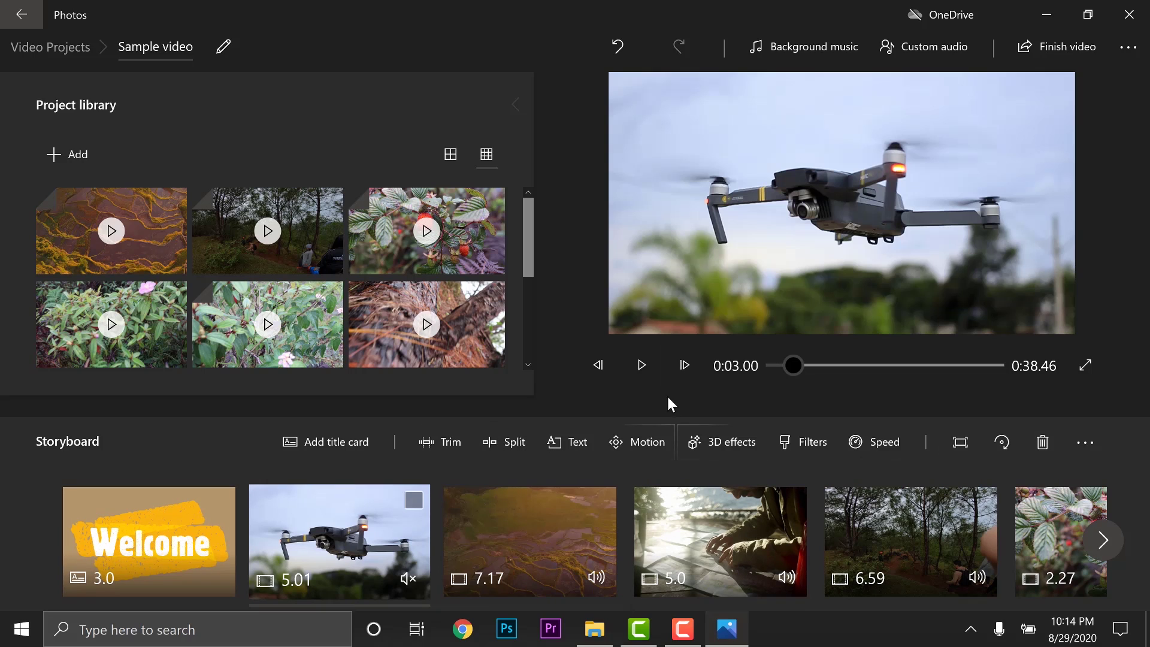
left_click_drag(793, 363, 681, 379)
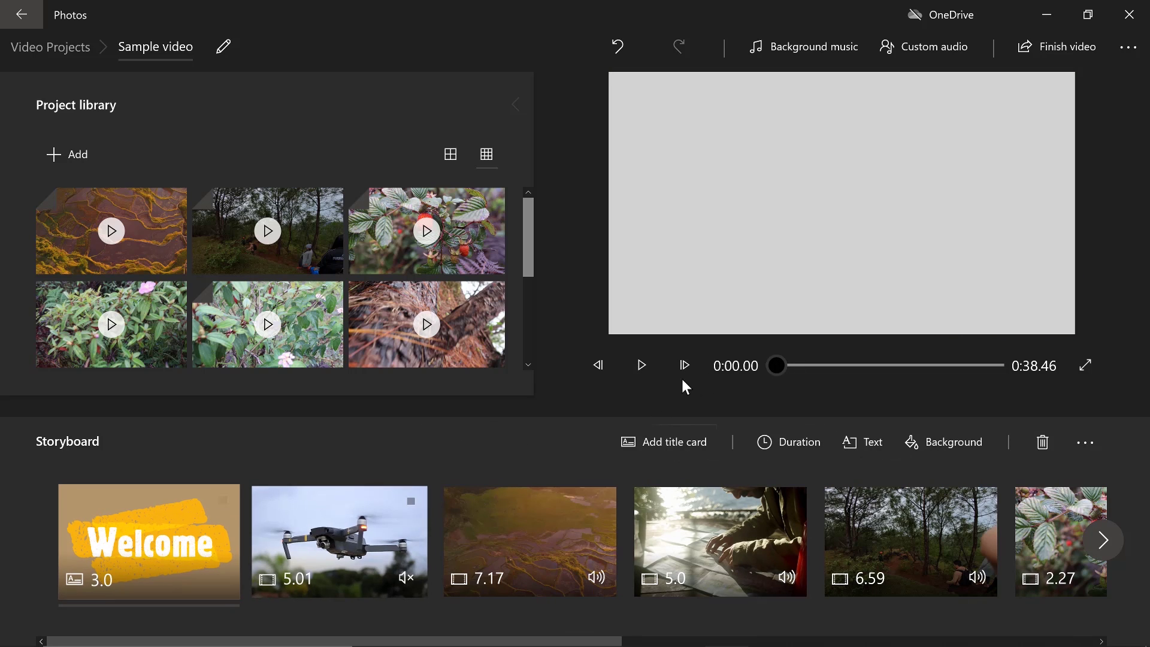
left_click(642, 365)
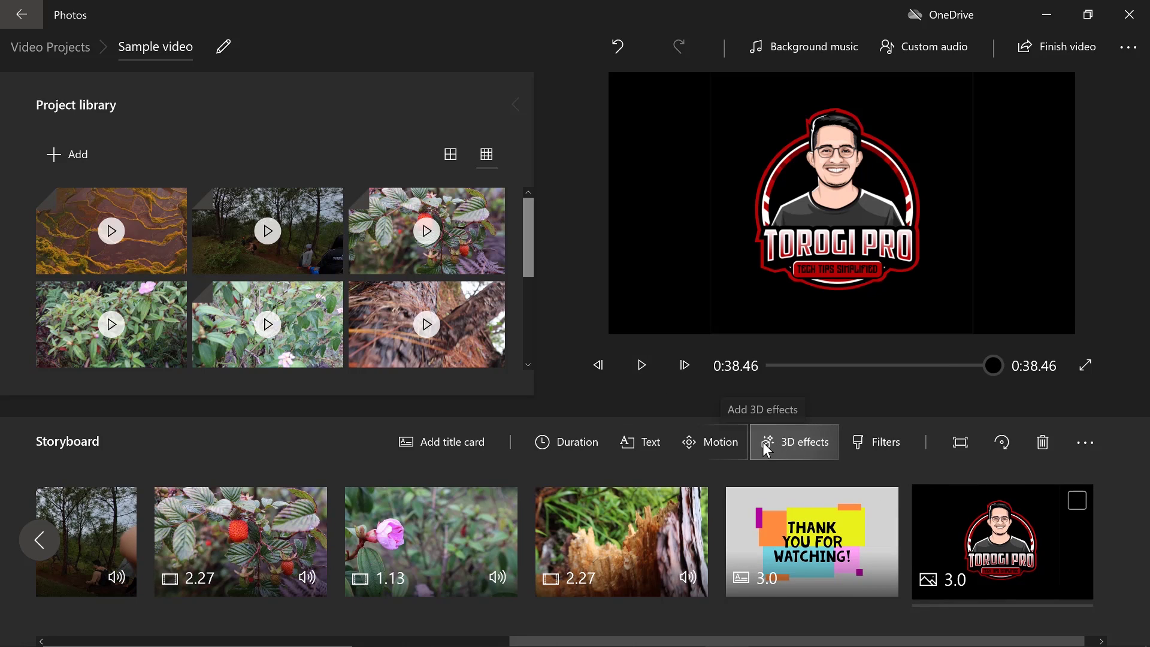
Keep High 1080p quality and save the export as 'Sample video' in Documents.
left_click(1065, 49)
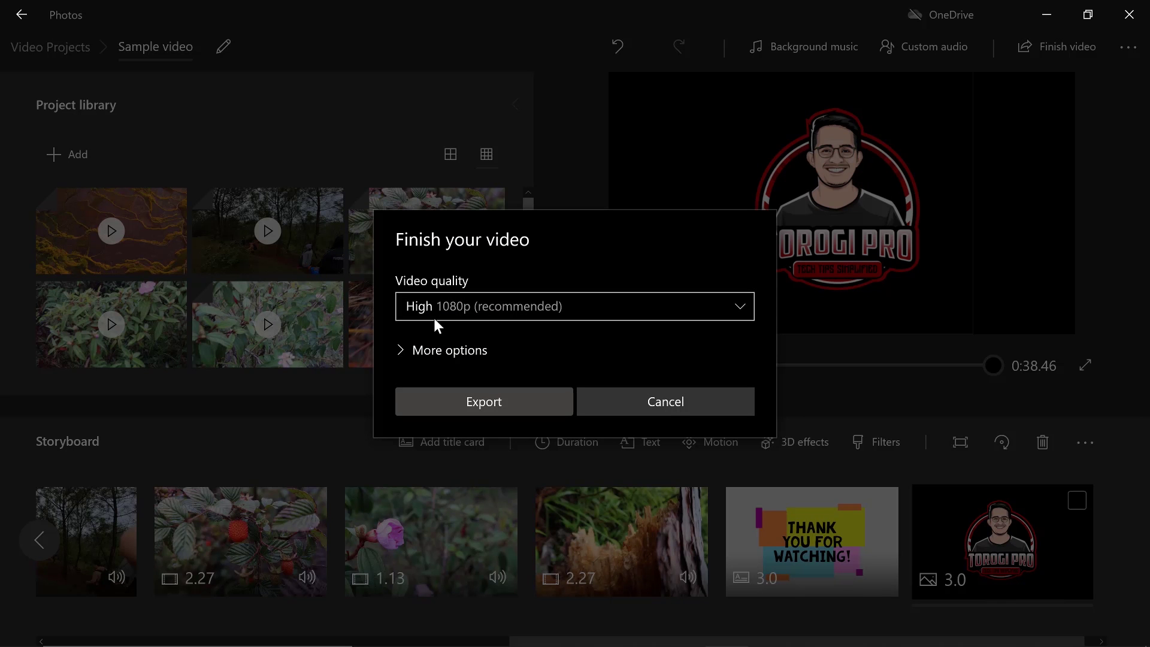
left_click(552, 307)
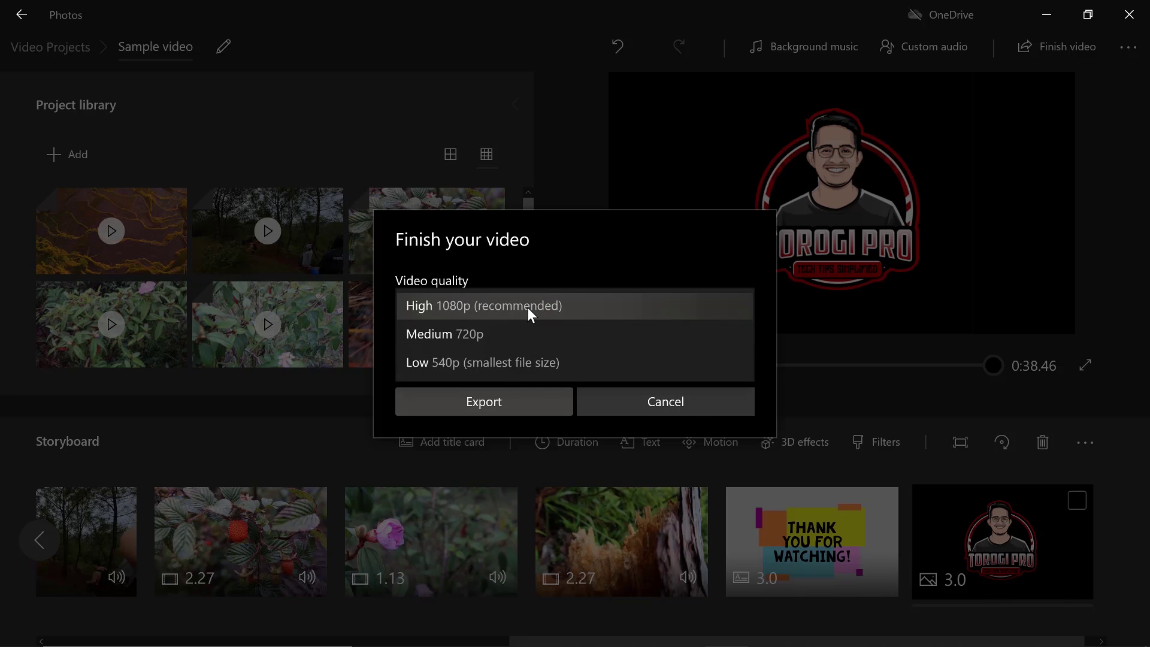
left_click(527, 308)
left_click(516, 401)
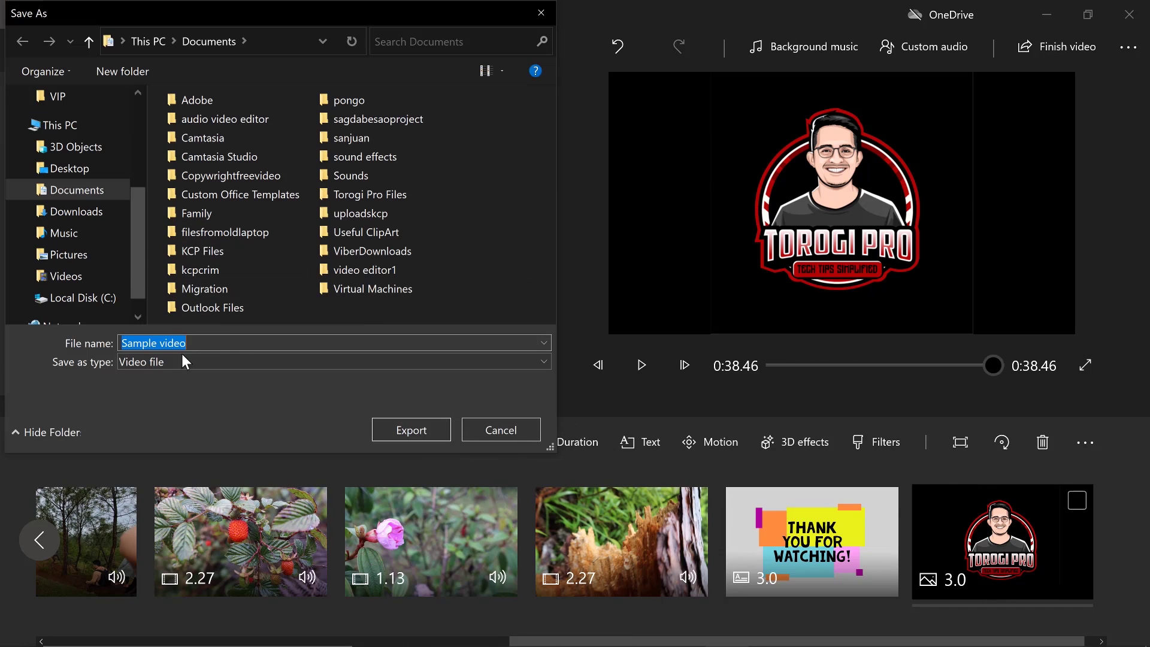
left_click(179, 363)
left_click(118, 189)
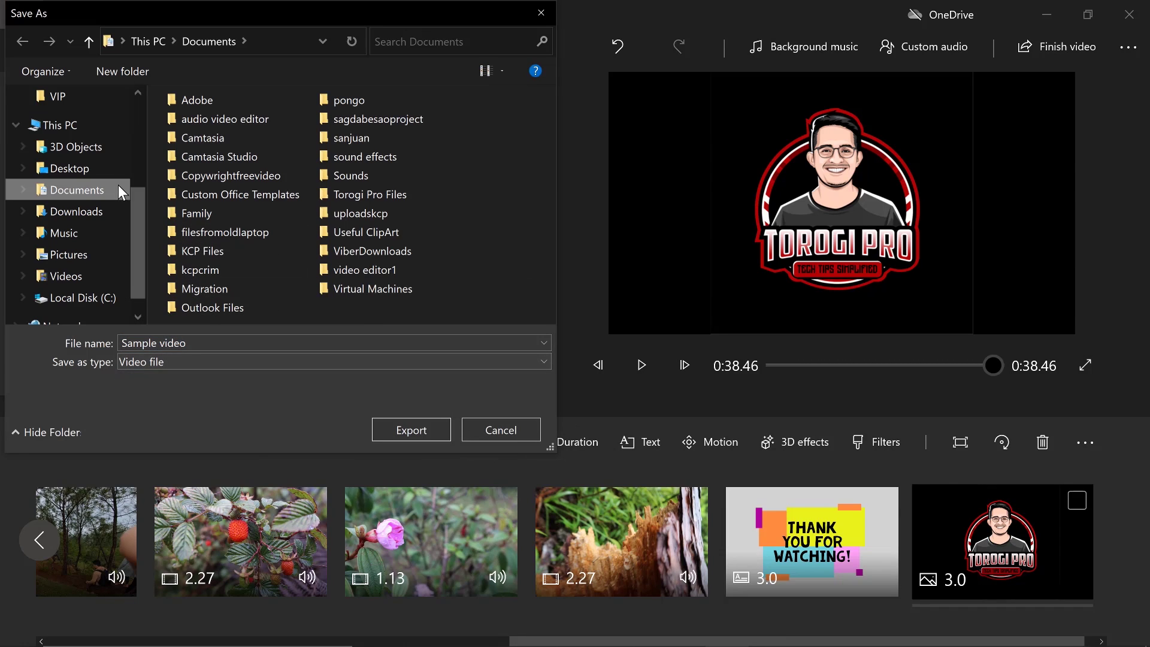
left_click(413, 435)
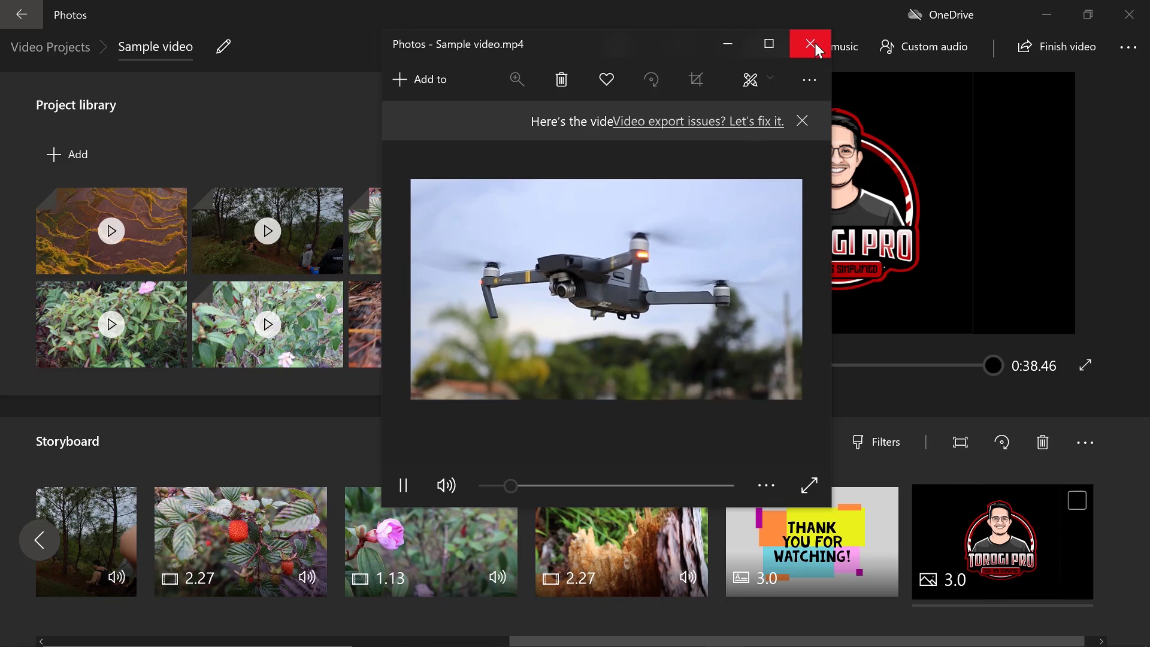
Close the player, minimize Photos, and select Sample video in File Explorer's Documents folder.
left_click(810, 43)
left_click(1044, 15)
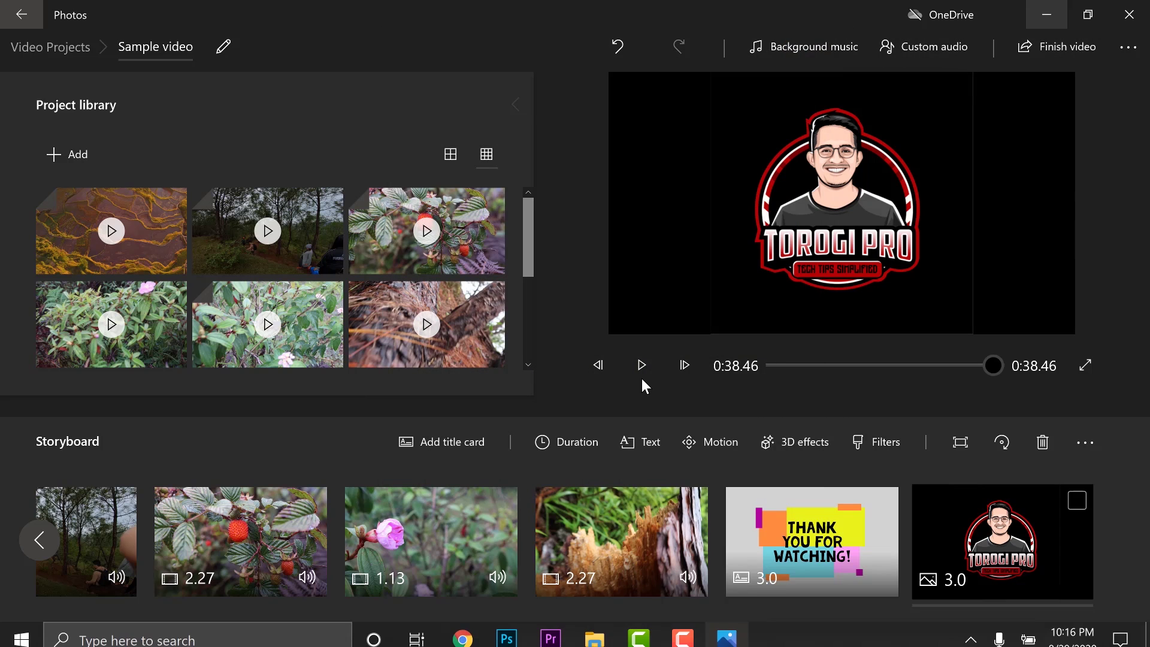
left_click(594, 632)
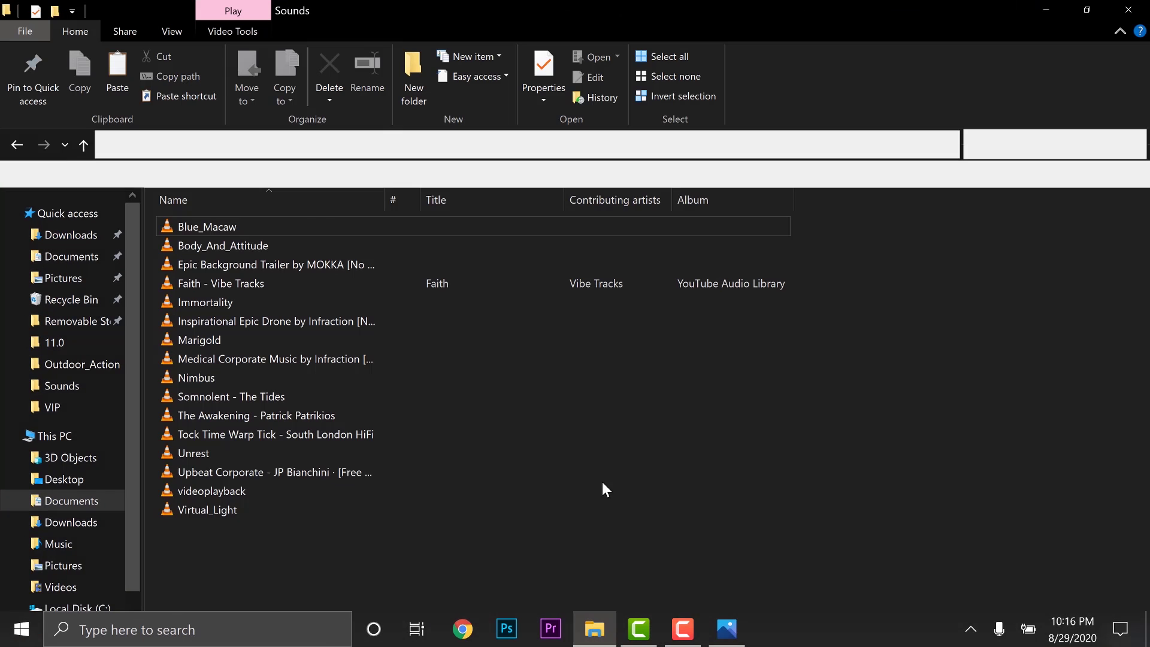
left_click(86, 262)
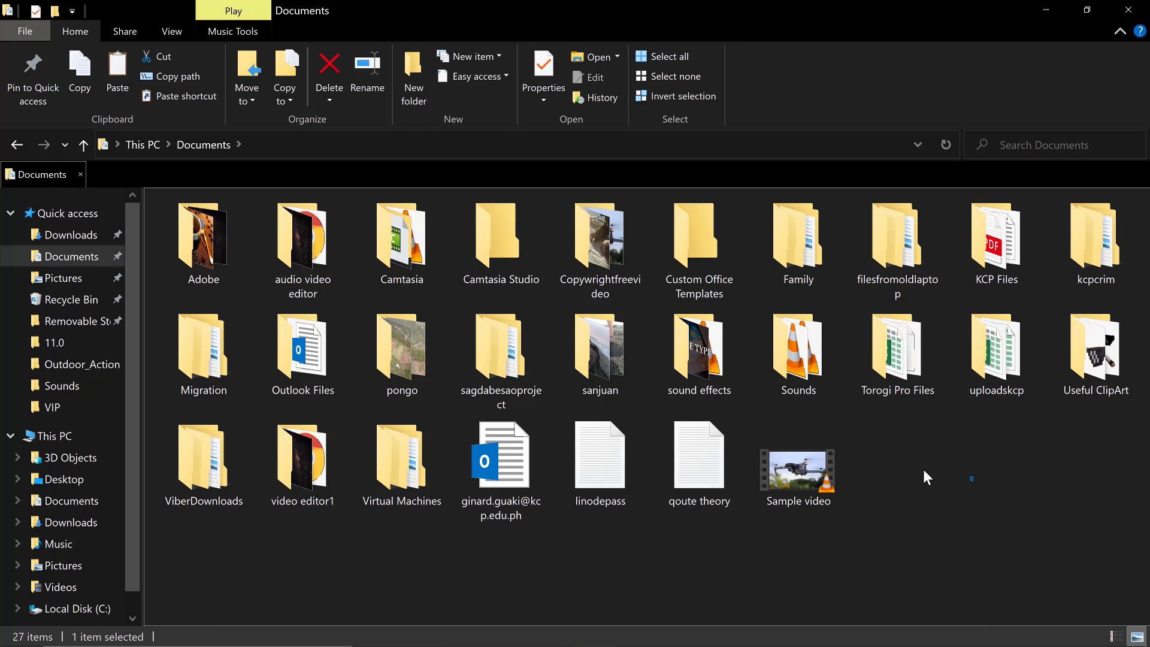
left_click(798, 490)
double_click(794, 466)
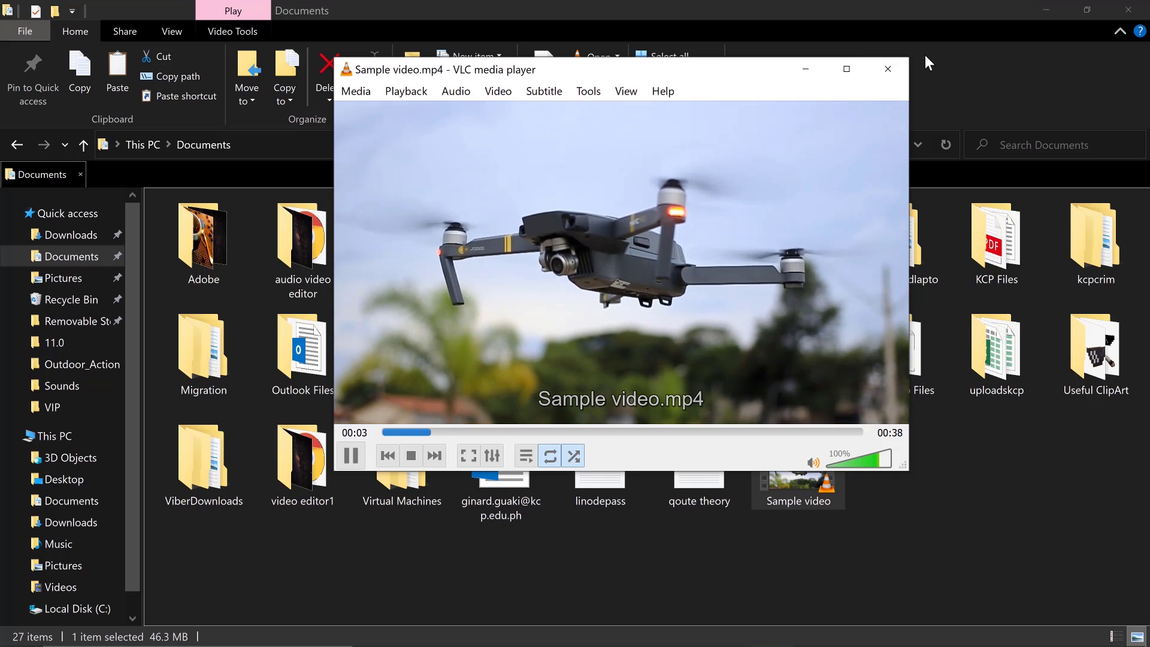
Close VLC and minimize File Explorer to reveal the desktop.
left_click(888, 69)
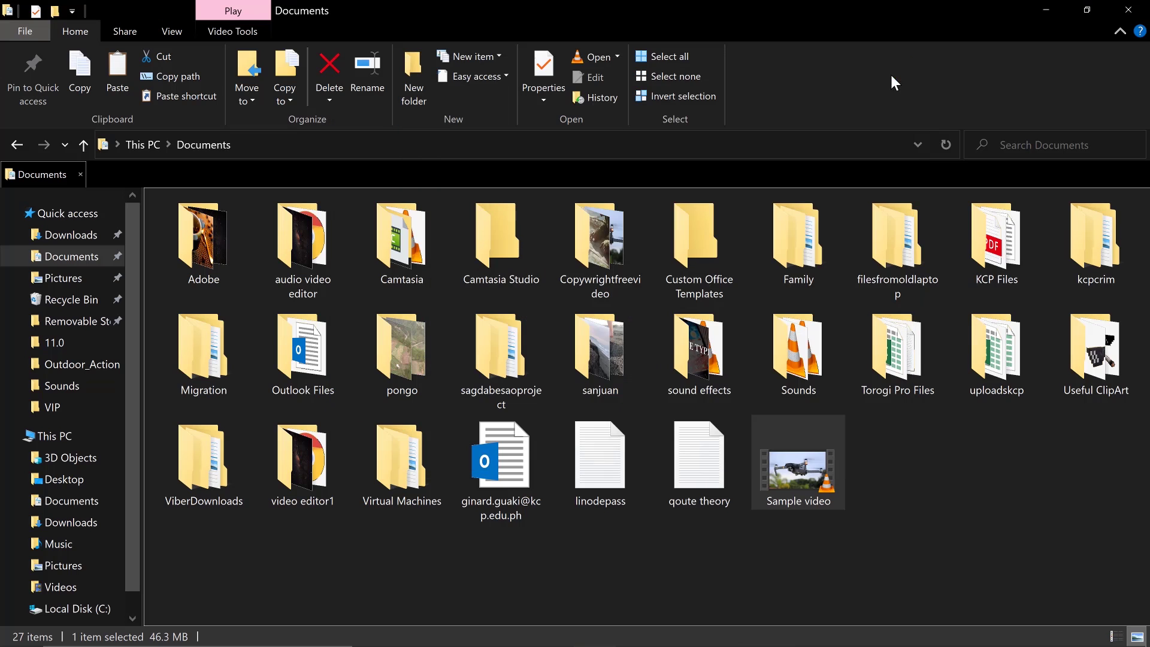
left_click(1037, 8)
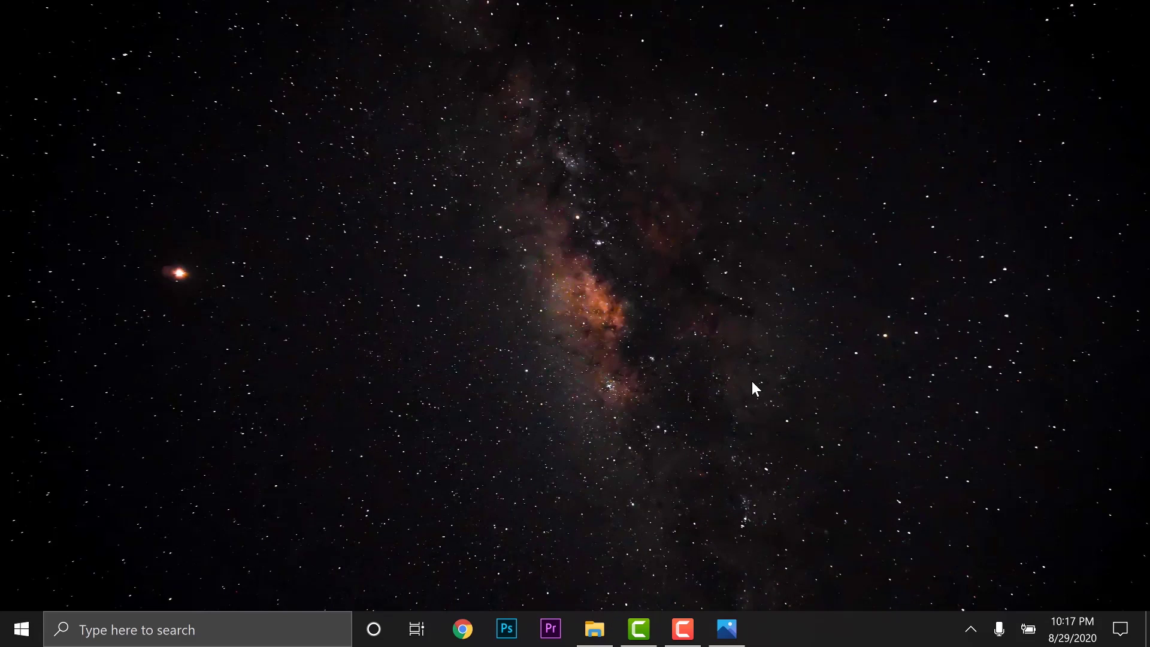